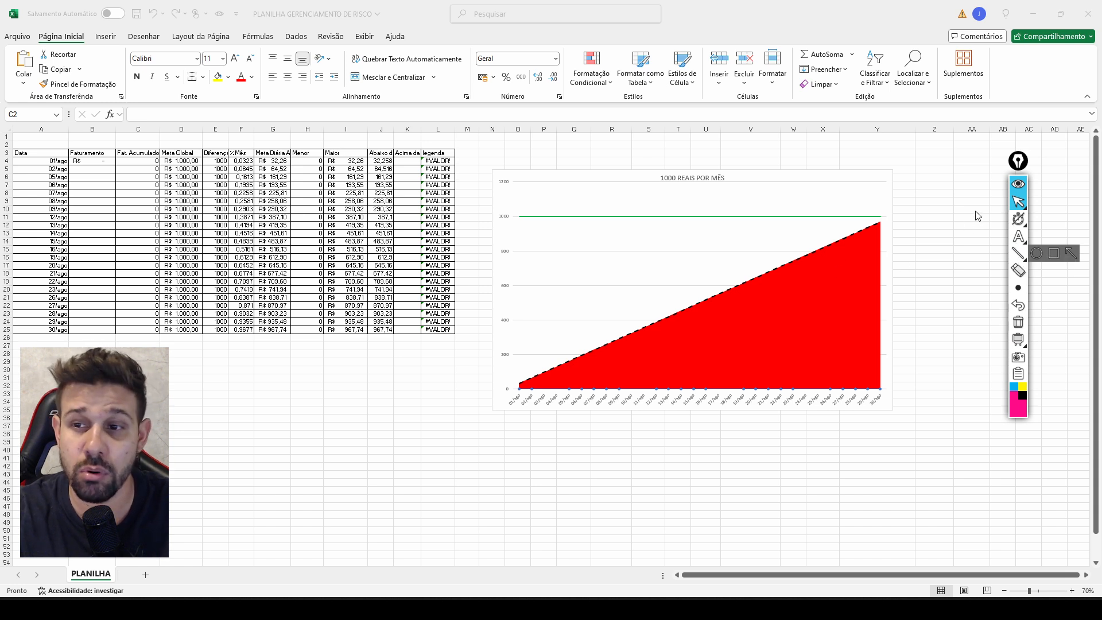
Frame the chart title "1000 REAIS POR MÊS" with a rectangle annotation, and remove the annotation.
{"action": "left_click_drag", "start_coordinate": [1020, 168], "coordinate": [1056, 173]}
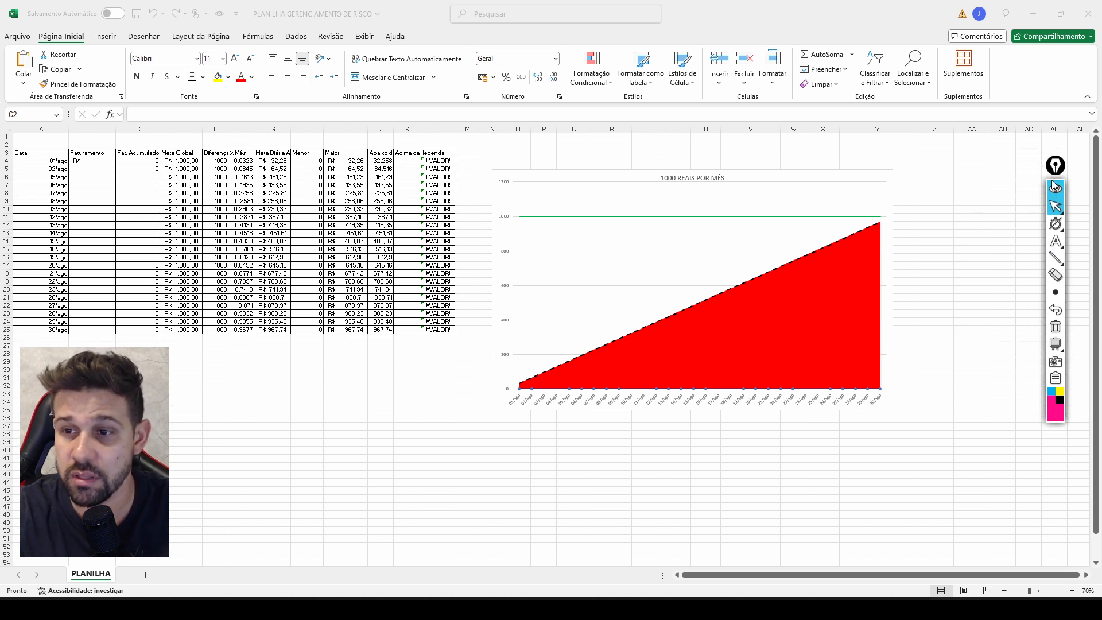
{"action": "left_click", "coordinate": [1057, 260]}
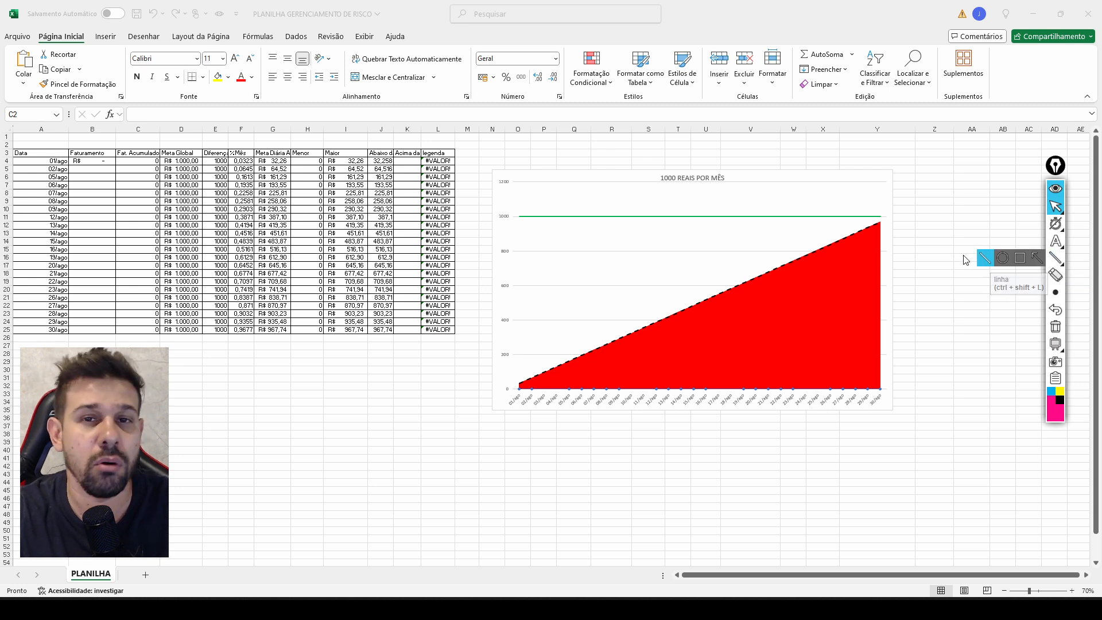
{"action": "left_click", "coordinate": [1056, 258]}
{"action": "left_click", "coordinate": [1021, 262]}
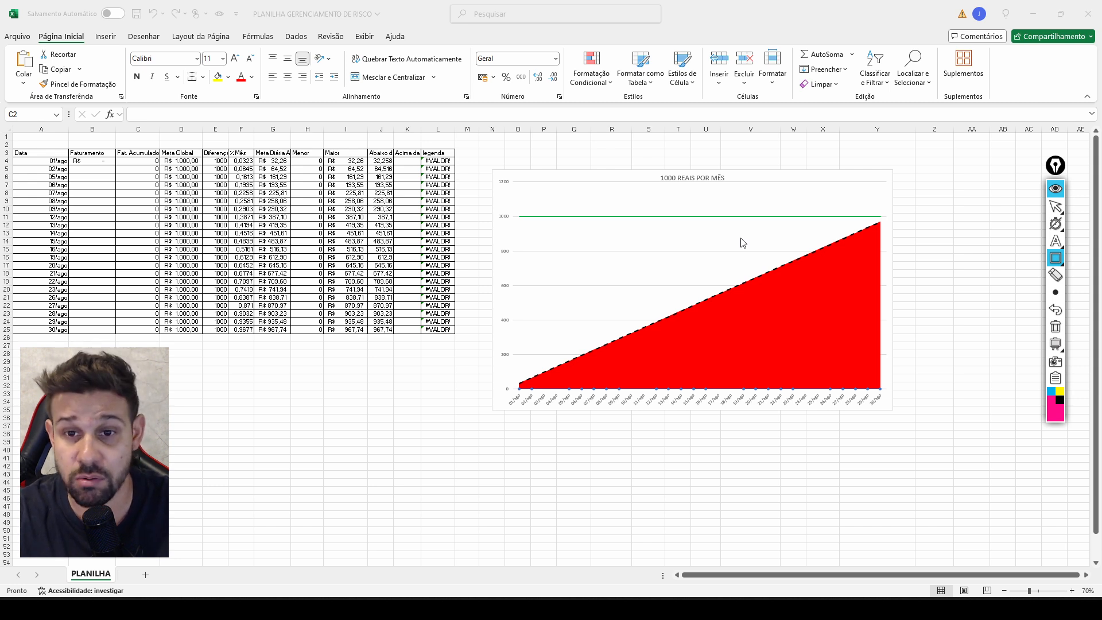
{"action": "left_click", "coordinate": [653, 164]}
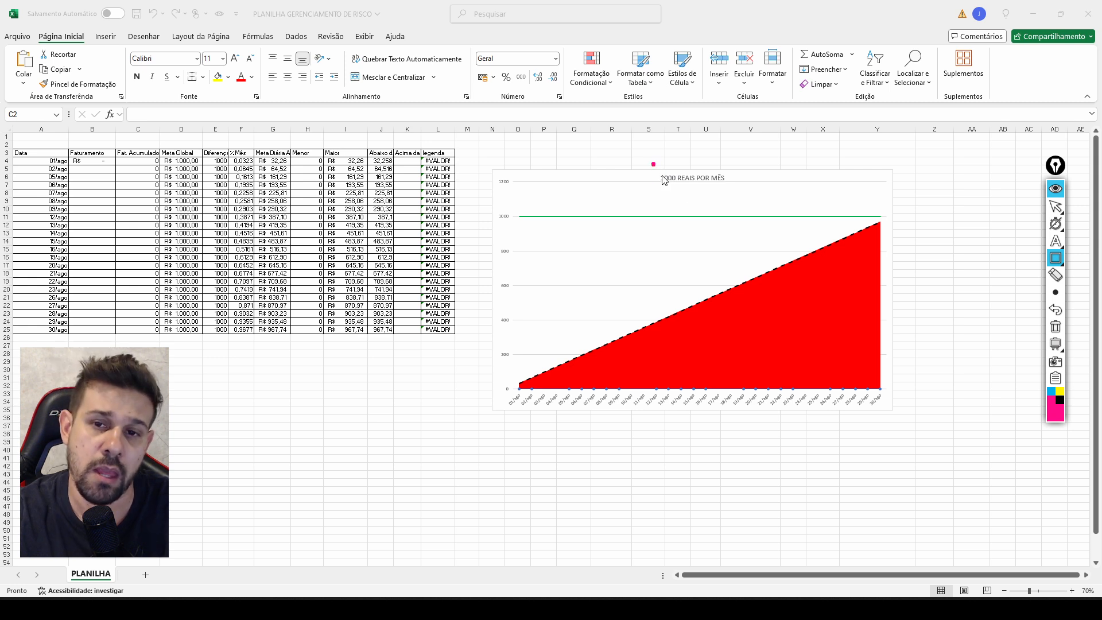
{"action": "mouse_move", "coordinate": [664, 180]}
{"action": "left_mouse_down"}
{"action": "mouse_move", "coordinate": [762, 206]}
{"action": "mouse_move", "coordinate": [735, 194]}
{"action": "left_mouse_up"}
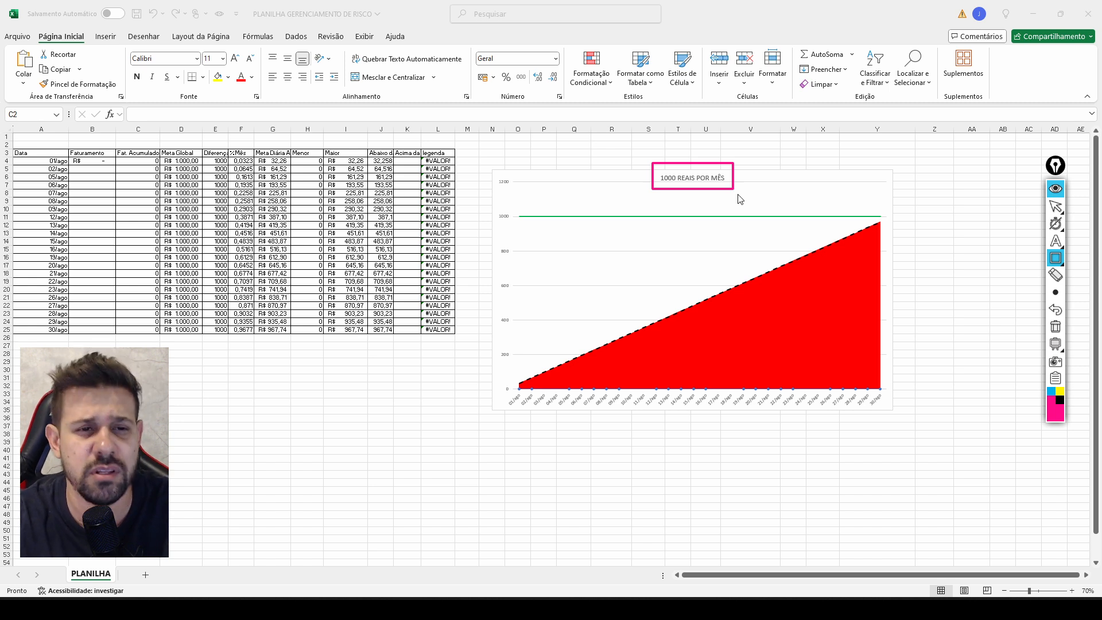
{"action": "left_click", "coordinate": [1057, 313]}
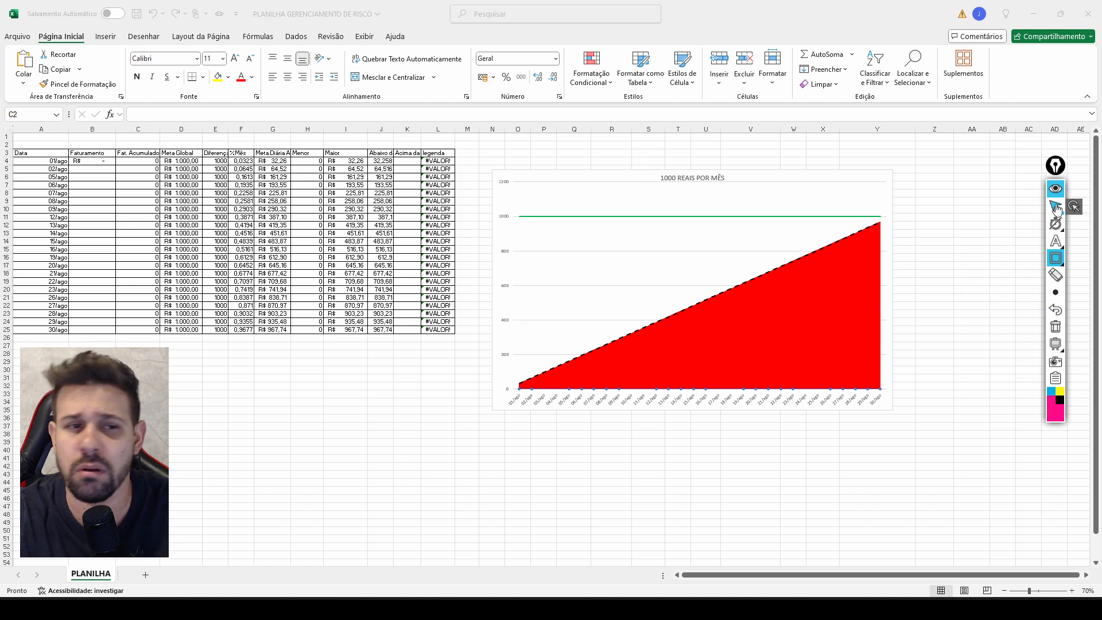
{"action": "left_click", "coordinate": [1057, 207]}
Try a Meta Global of 5000 in D4 filled down to D25, and undo both changes.
{"action": "left_click", "coordinate": [192, 163]}
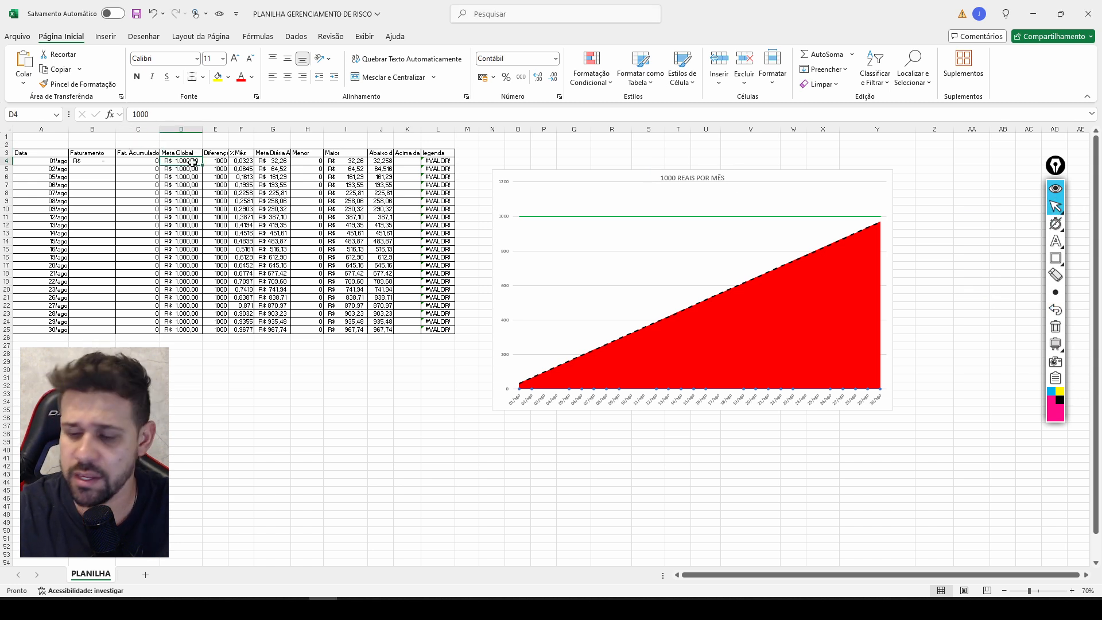
{"action": "type", "text": "500"}
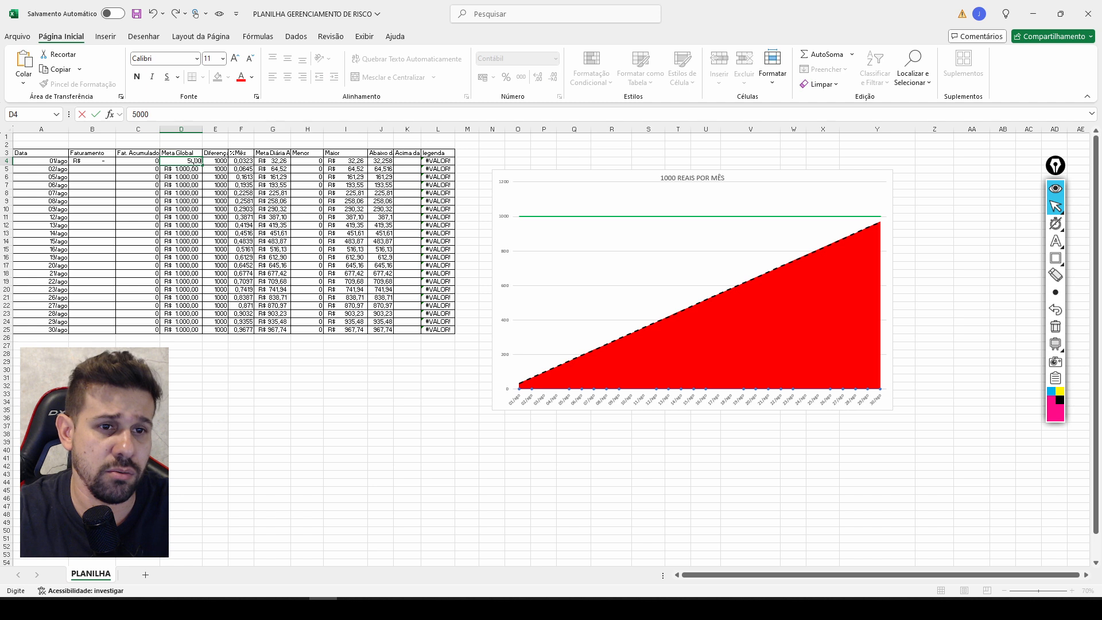
{"action": "type", "text": "0"}
{"action": "key", "text": "Return"}
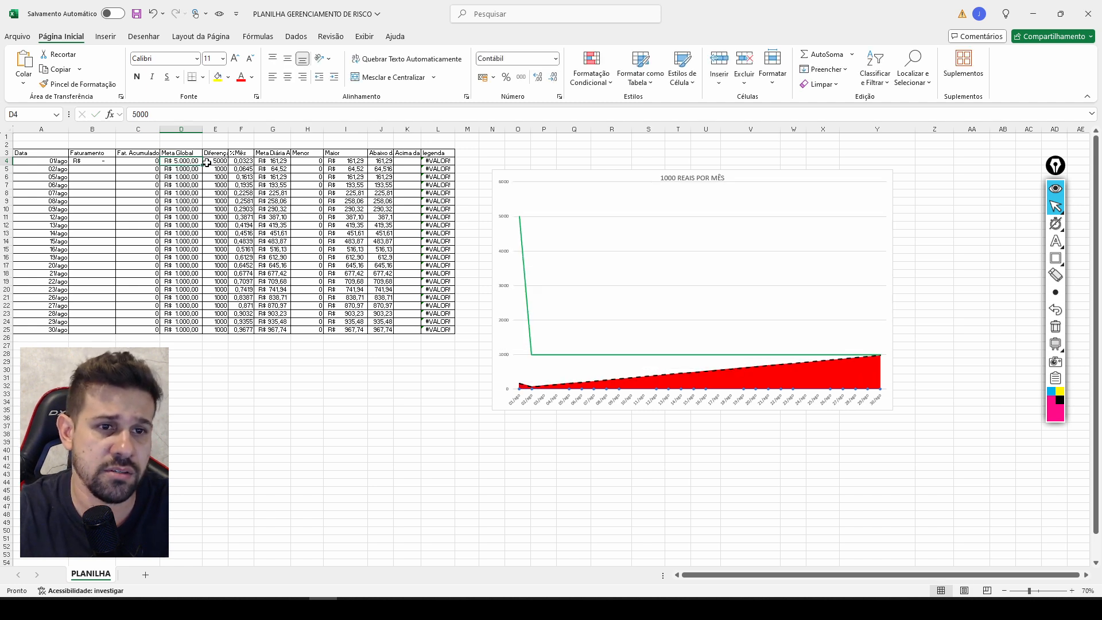
{"action": "left_click_drag", "start_coordinate": [202, 167], "coordinate": [202, 332]}
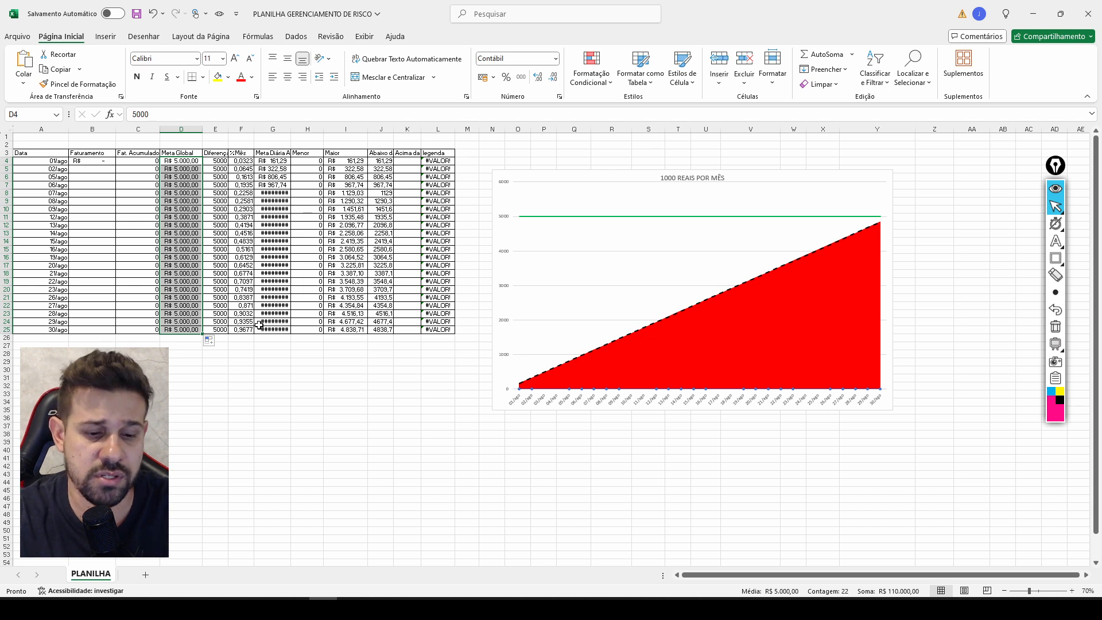
{"action": "key", "text": "ctrl+z"}
{"action": "key", "text": "ctrl+z"}
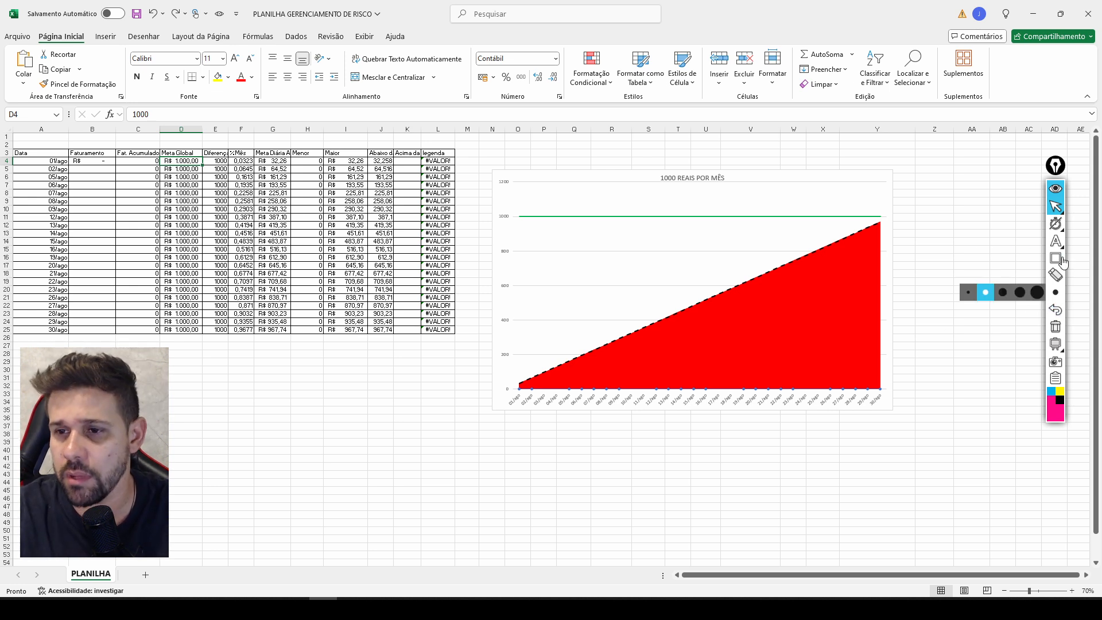
Draw arrow annotations along the chart's vertical axis, horizontal axis and dashed goal line, and remove all three.
{"action": "left_click", "coordinate": [1040, 259]}
{"action": "left_click", "coordinate": [1040, 259]}
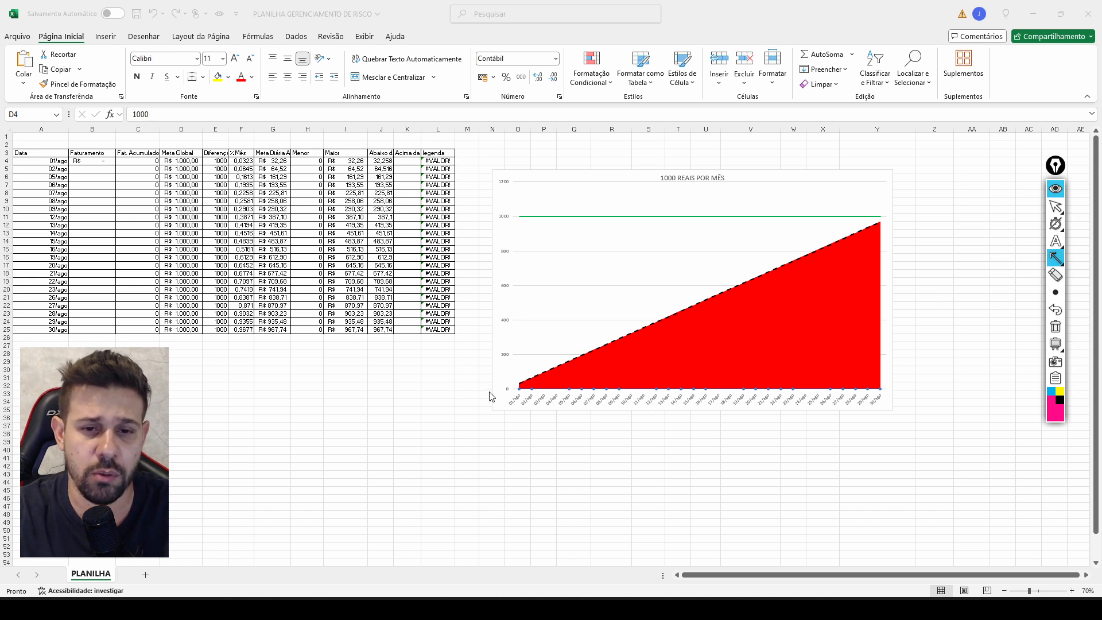
{"action": "left_click_drag", "start_coordinate": [490, 391], "coordinate": [491, 159]}
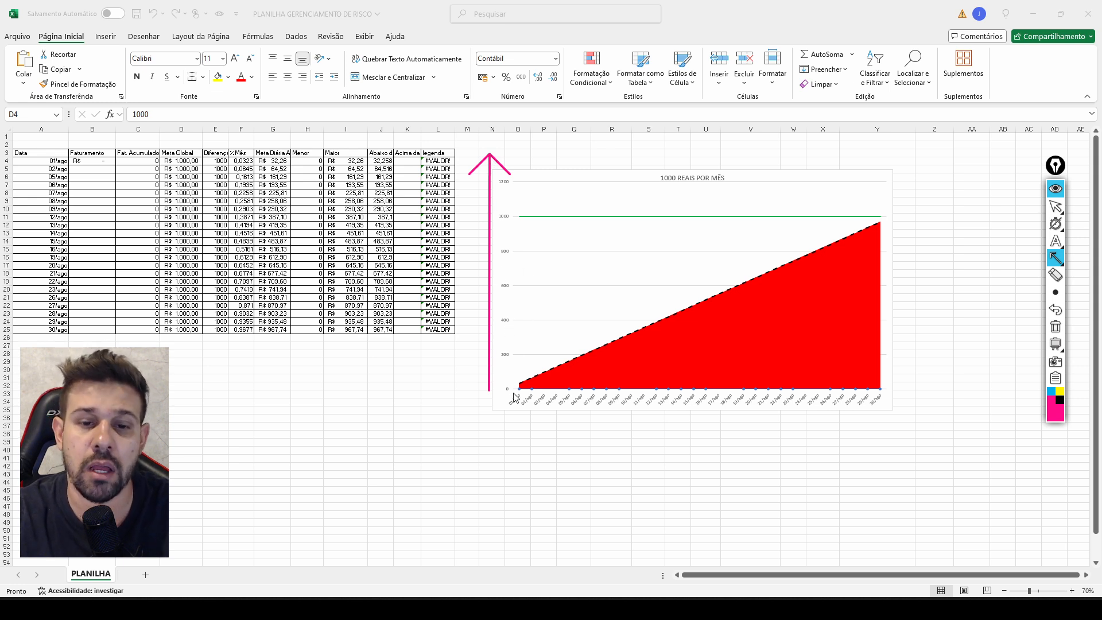
{"action": "left_click_drag", "start_coordinate": [480, 426], "coordinate": [931, 429]}
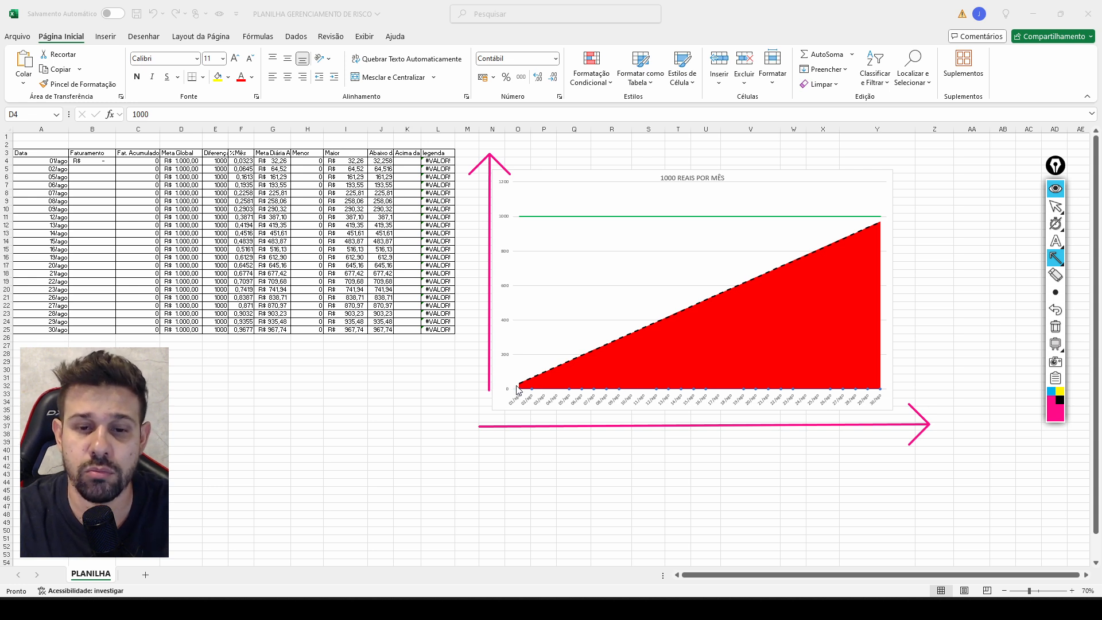
{"action": "mouse_move", "coordinate": [518, 387]}
{"action": "left_mouse_down"}
{"action": "mouse_move", "coordinate": [577, 372]}
{"action": "mouse_move", "coordinate": [712, 291]}
{"action": "mouse_move", "coordinate": [931, 204]}
{"action": "left_mouse_up"}
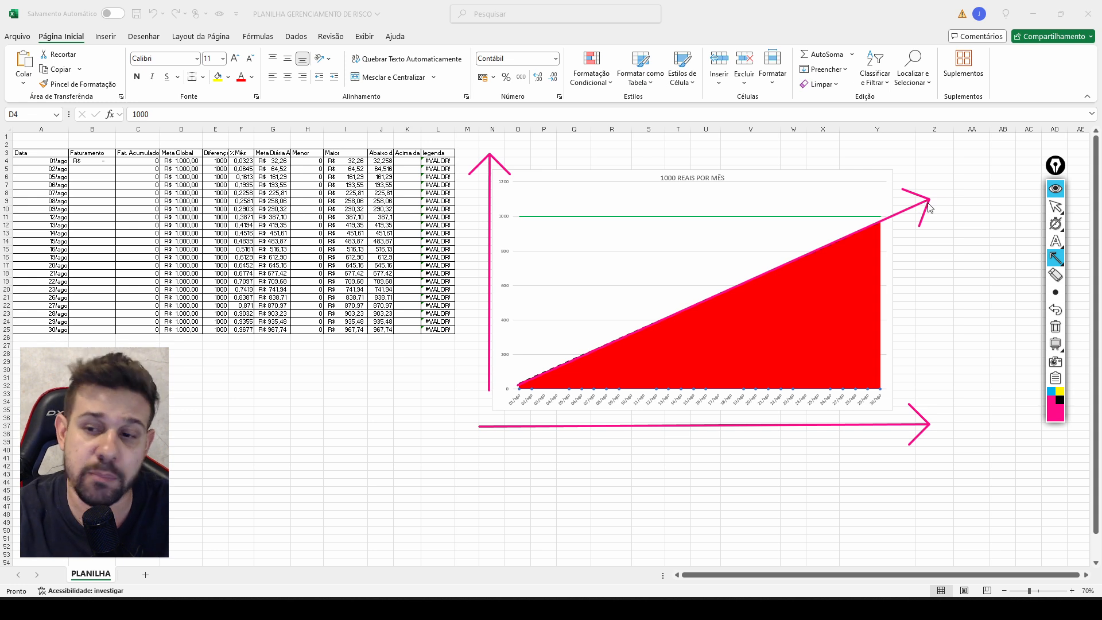
{"action": "left_click", "coordinate": [1057, 310]}
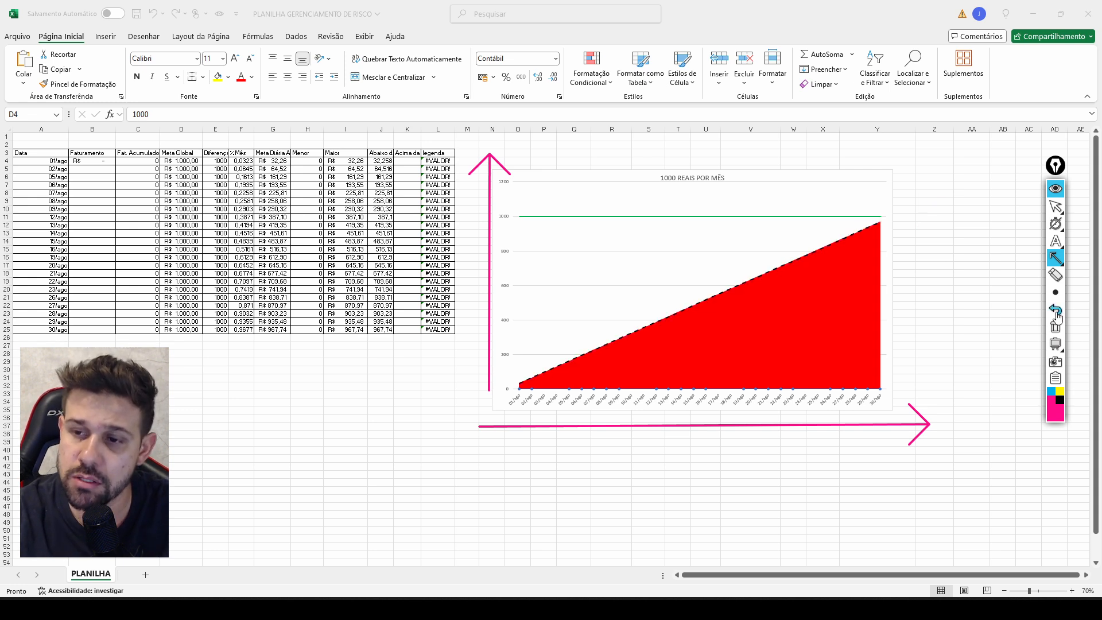
{"action": "left_click", "coordinate": [1057, 313]}
{"action": "left_click", "coordinate": [1056, 311]}
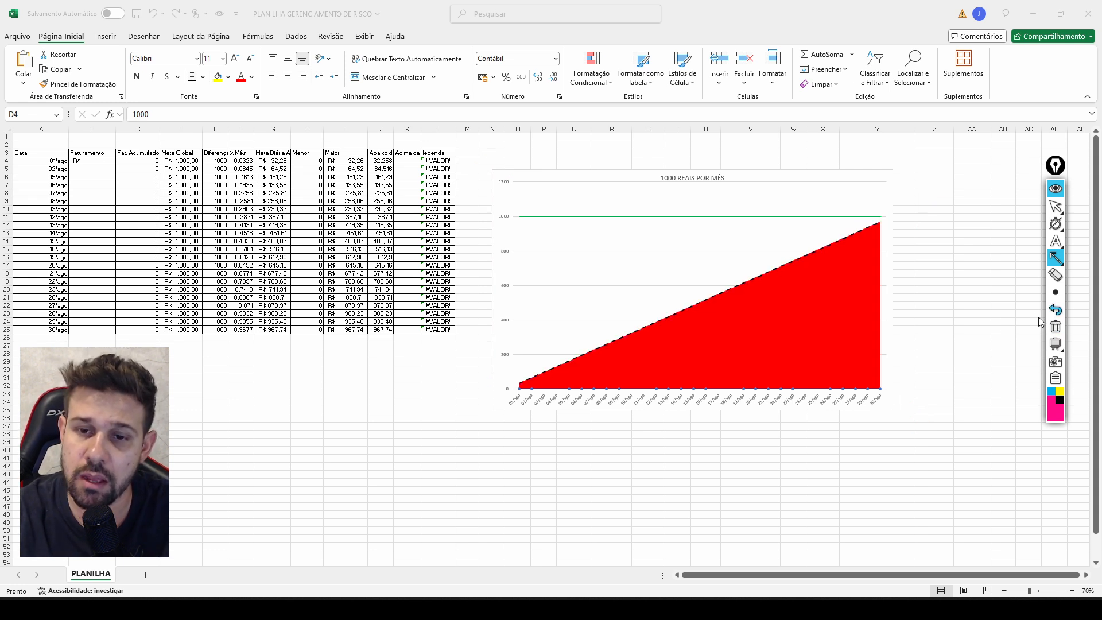
{"action": "mouse_move", "coordinate": [1054, 230]}
{"action": "left_click", "coordinate": [1055, 207]}
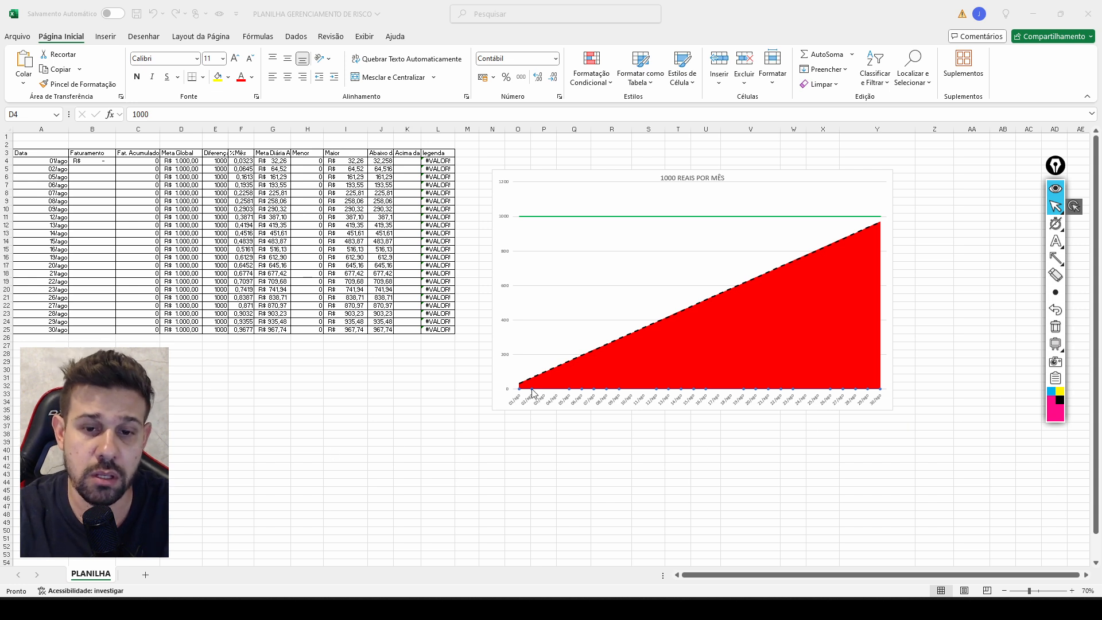
Draw an arrow annotation along the zero baseline of the chart, and remove it.
{"action": "left_click", "coordinate": [1056, 257]}
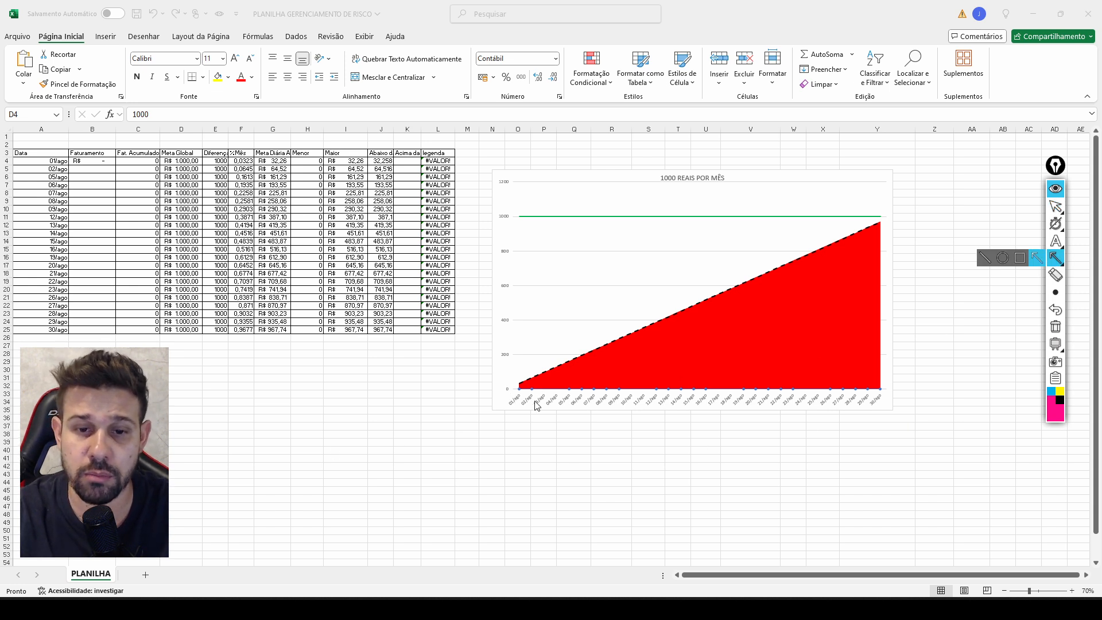
{"action": "mouse_move", "coordinate": [518, 390]}
{"action": "left_mouse_down"}
{"action": "mouse_move", "coordinate": [902, 379]}
{"action": "mouse_move", "coordinate": [975, 388]}
{"action": "left_mouse_up"}
{"action": "left_click", "coordinate": [1056, 309]}
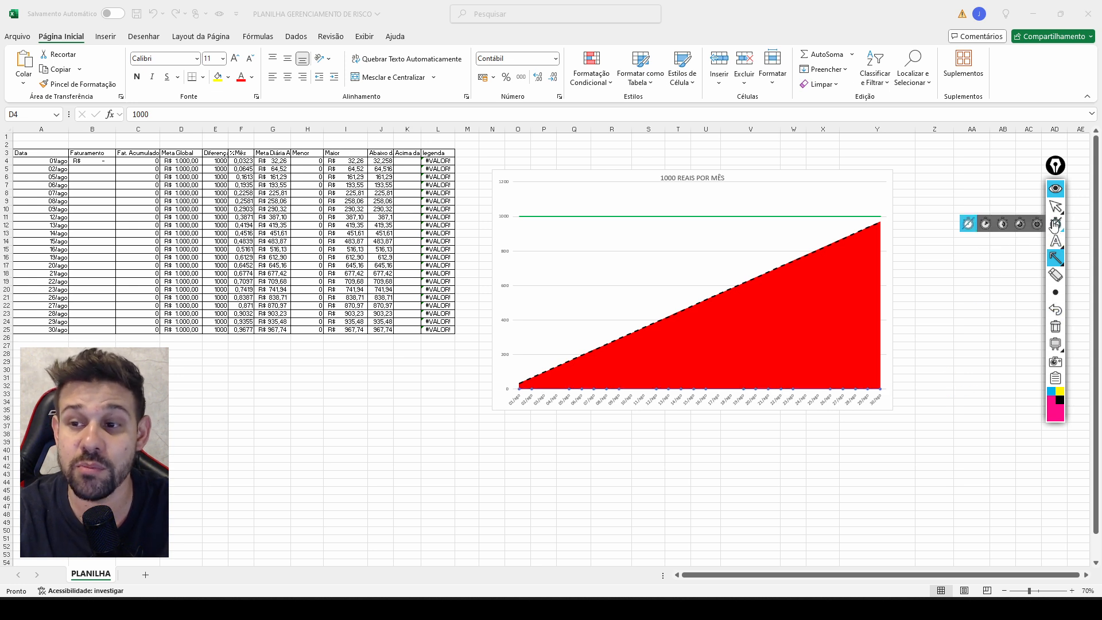
{"action": "left_click", "coordinate": [1056, 208]}
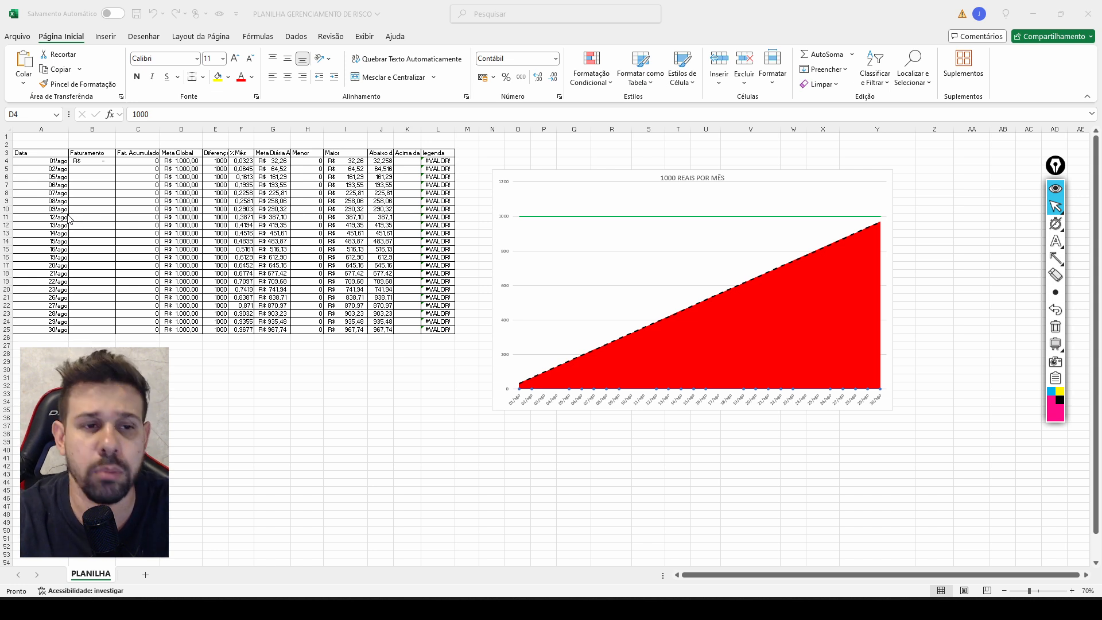
Examine the Faturamento cell for 01/ago and the dates listed in the Data column.
{"action": "left_click", "coordinate": [102, 161]}
{"action": "left_click", "coordinate": [103, 161]}
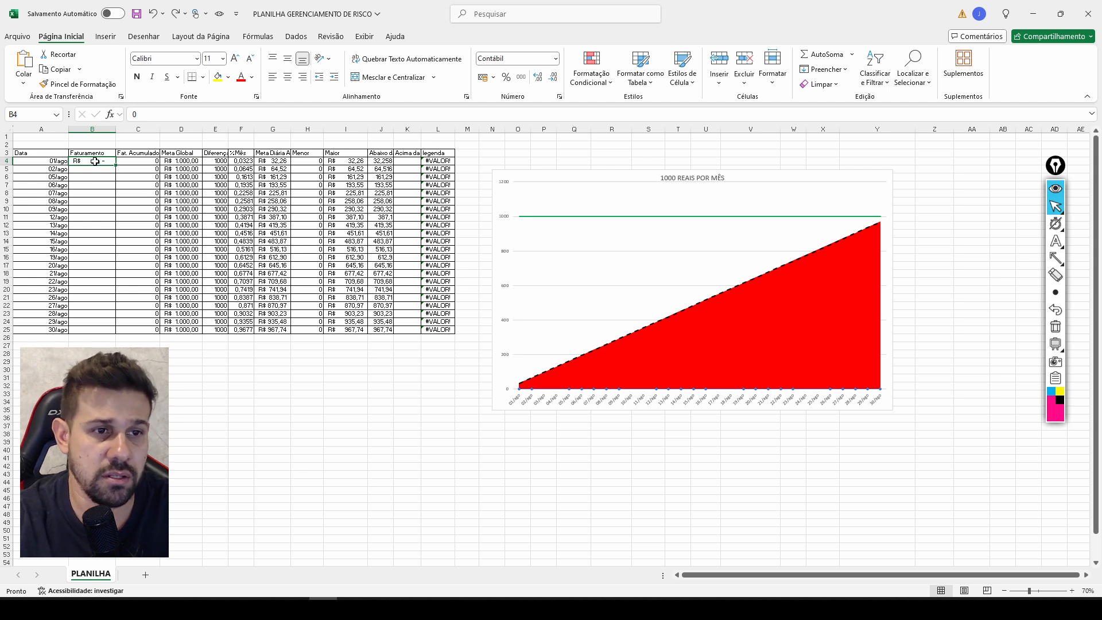
{"action": "left_click_drag", "start_coordinate": [58, 162], "coordinate": [56, 330]}
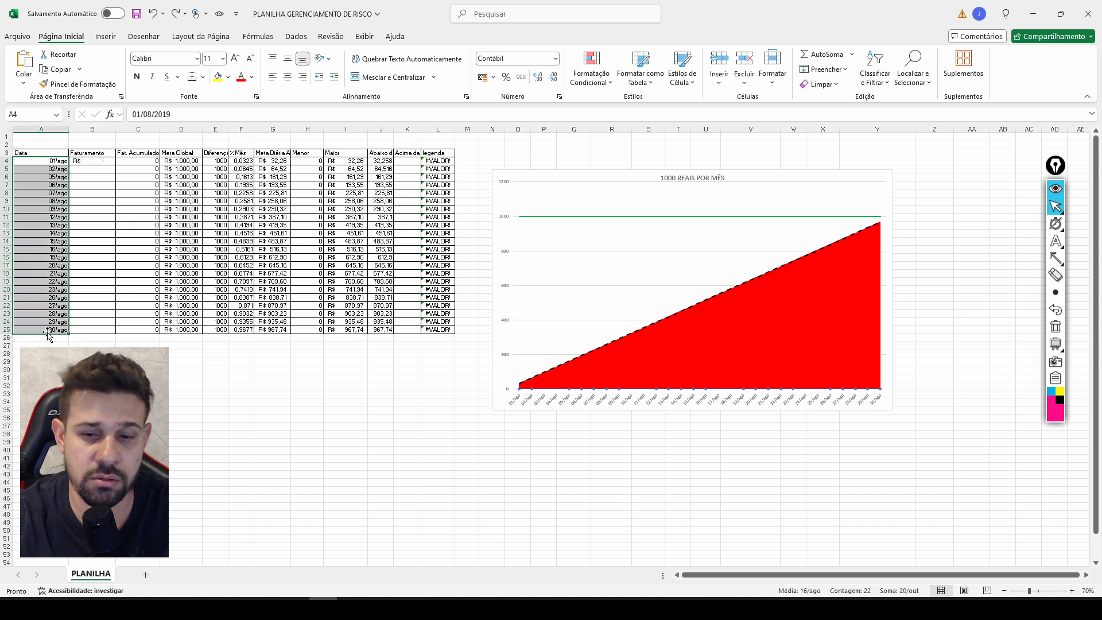
{"action": "left_click", "coordinate": [223, 410]}
{"action": "left_click", "coordinate": [92, 159]}
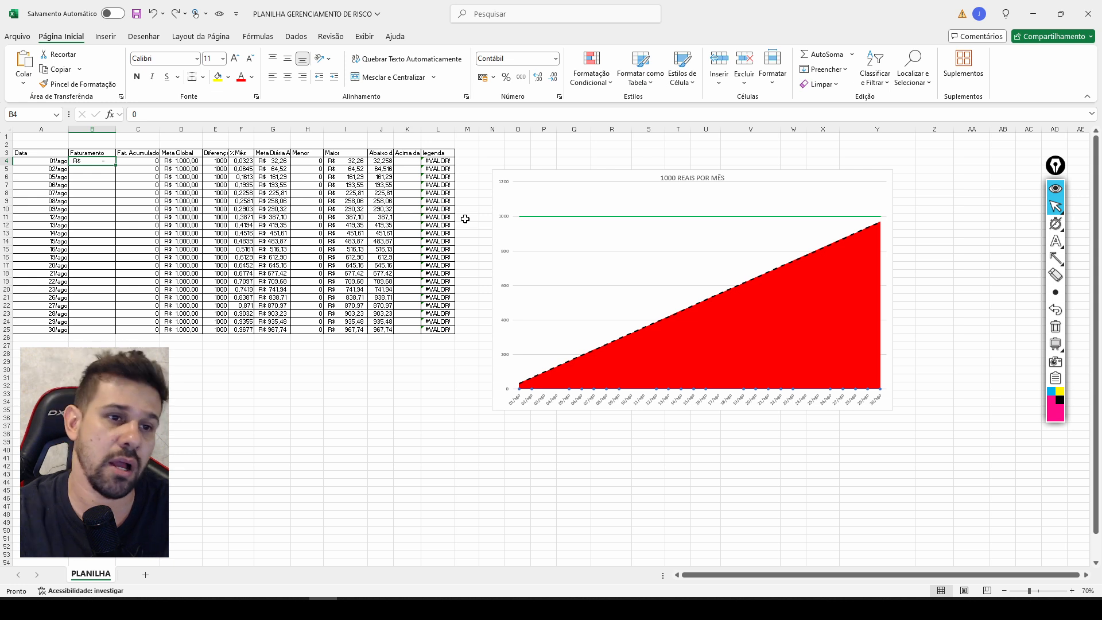
{"action": "left_click", "coordinate": [138, 426]}
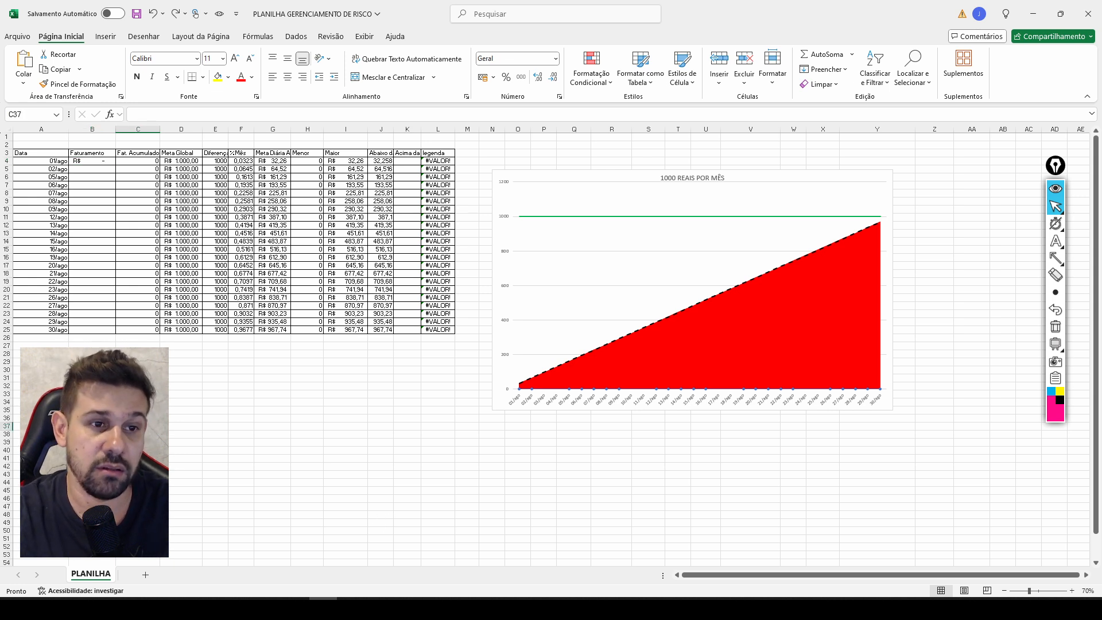
Enter 120 as the Faturamento for 01/ago in cell B4.
{"action": "left_click", "coordinate": [102, 163]}
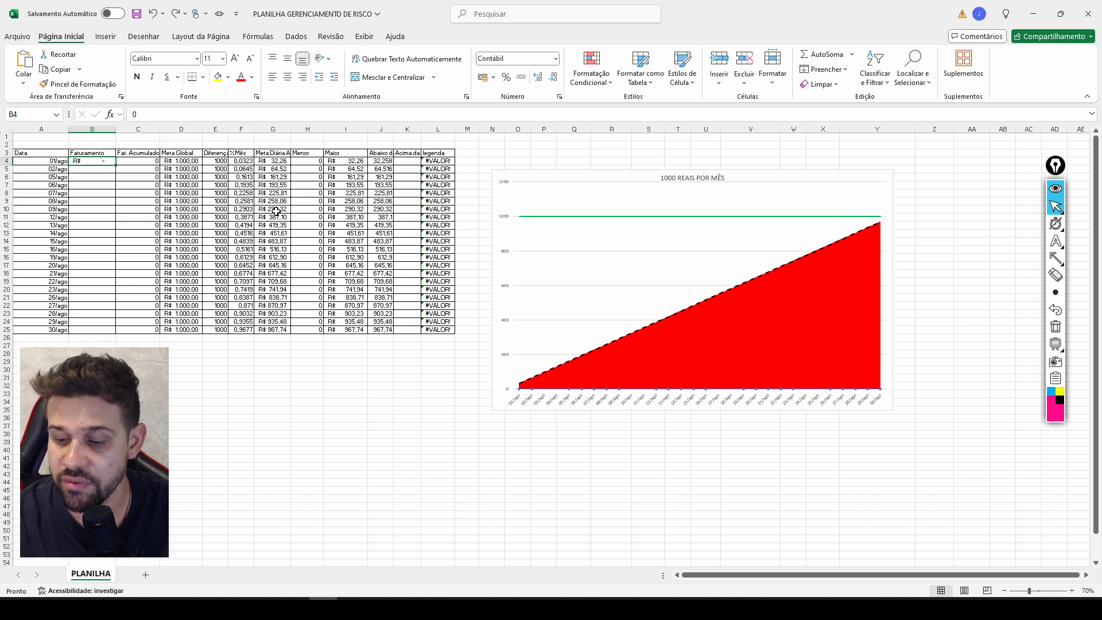
{"action": "type", "text": "12"}
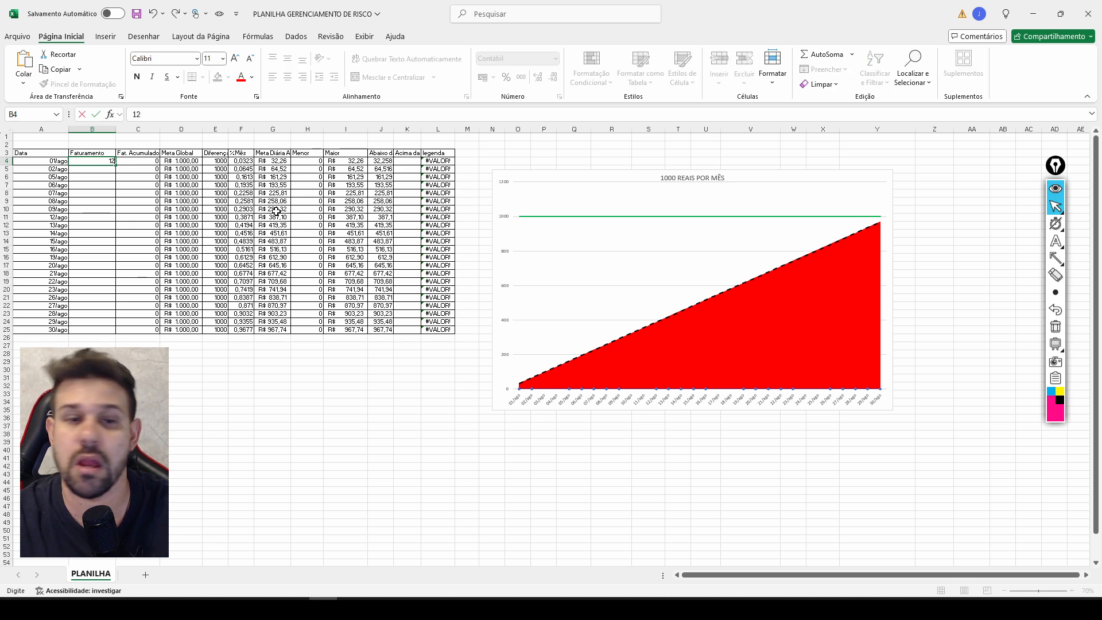
{"action": "key", "text": "Tab"}
{"action": "key", "text": "Tab"}
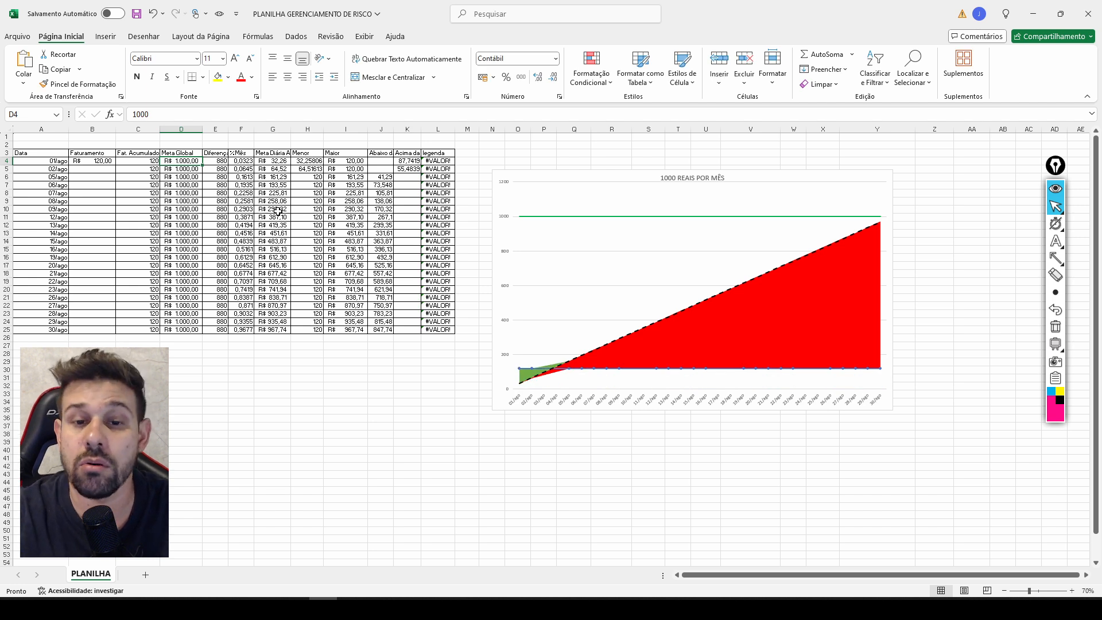
Point arrow annotations at the start of the chart and its green area, removing each one.
{"action": "left_click", "coordinate": [1056, 258]}
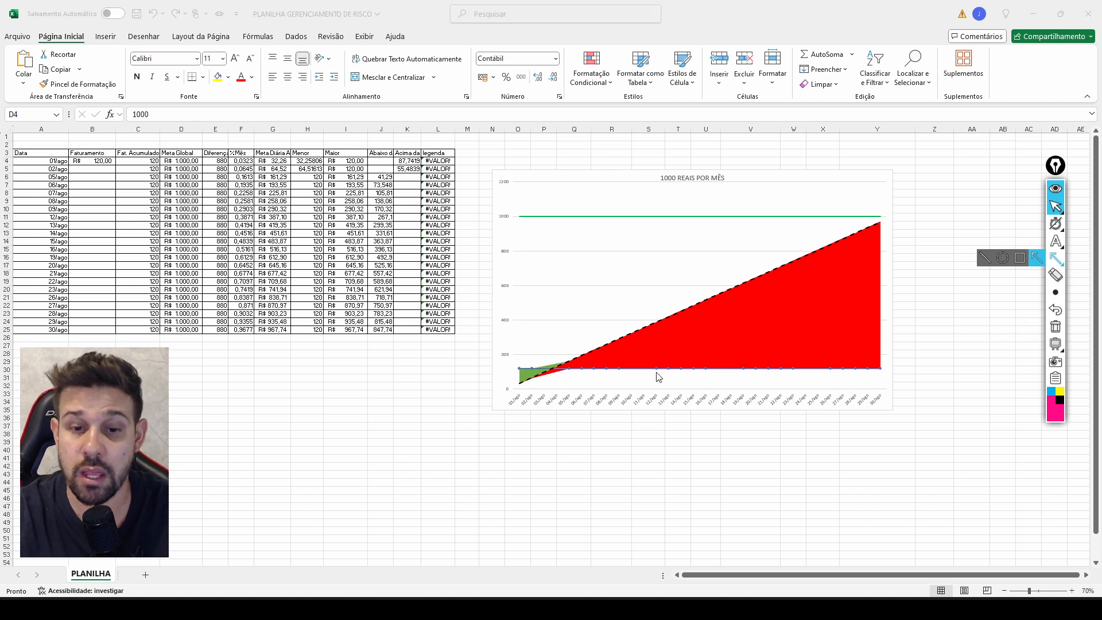
{"action": "left_click_drag", "start_coordinate": [417, 430], "coordinate": [480, 388]}
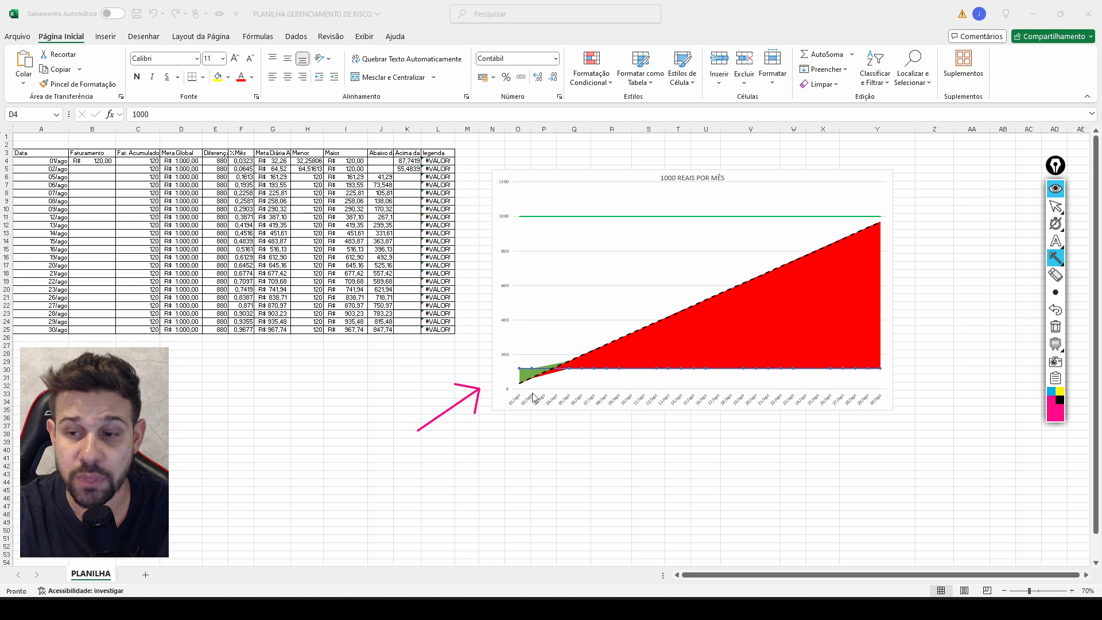
{"action": "left_click", "coordinate": [1053, 311]}
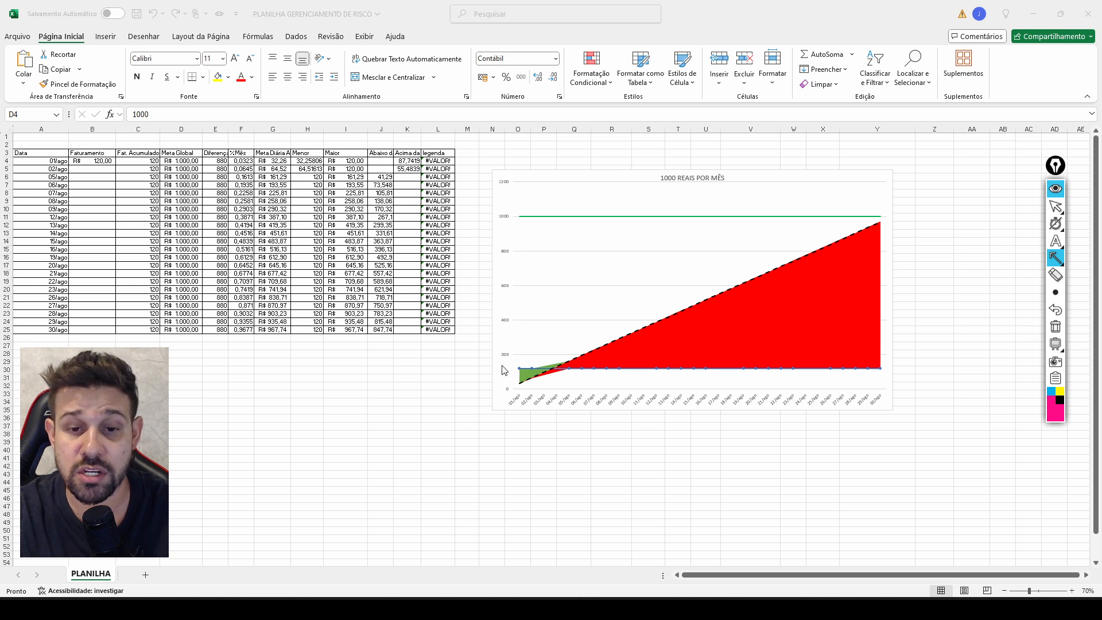
{"action": "left_click_drag", "start_coordinate": [530, 323], "coordinate": [520, 365]}
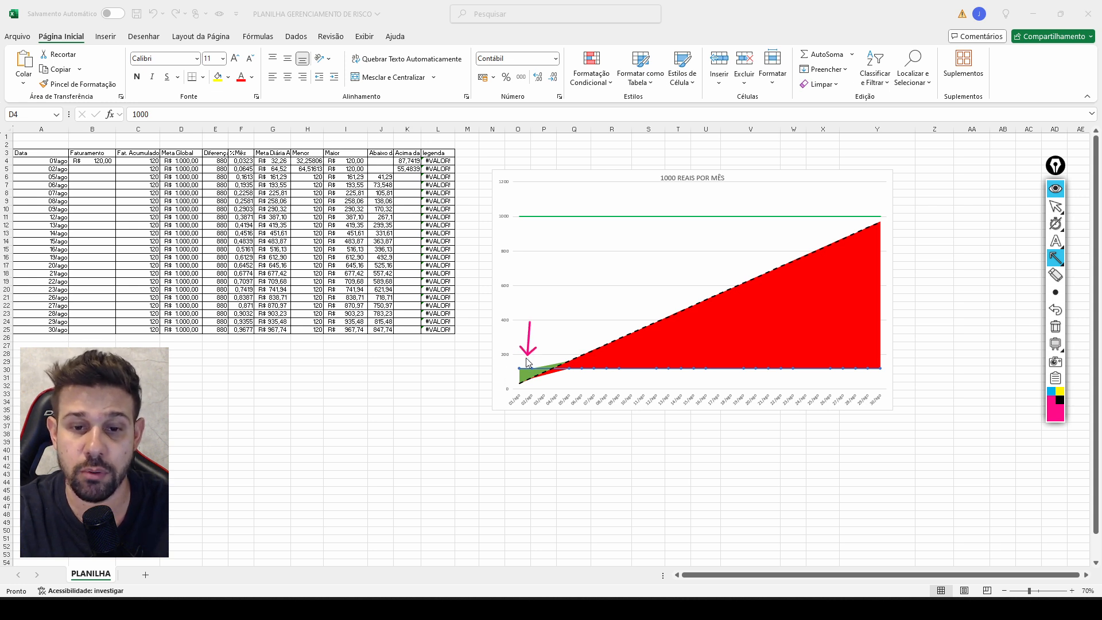
{"action": "left_click", "coordinate": [1055, 310]}
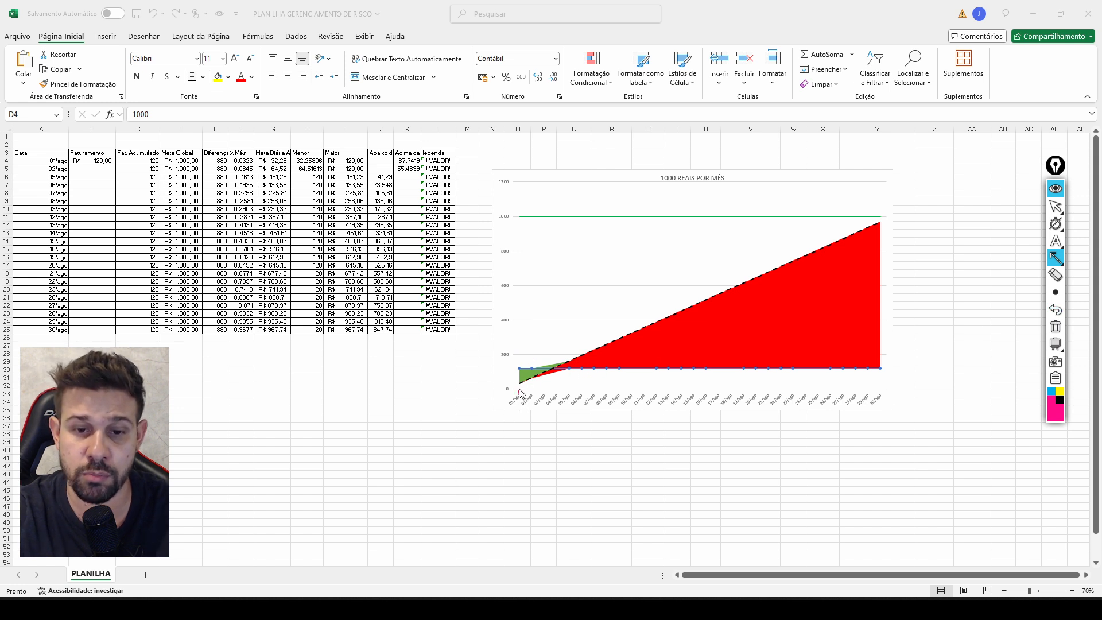
Point an arrow annotation up at the 01/ago start of the chart's blue line, and remove the arrows there.
{"action": "left_click_drag", "start_coordinate": [521, 394], "coordinate": [514, 368]}
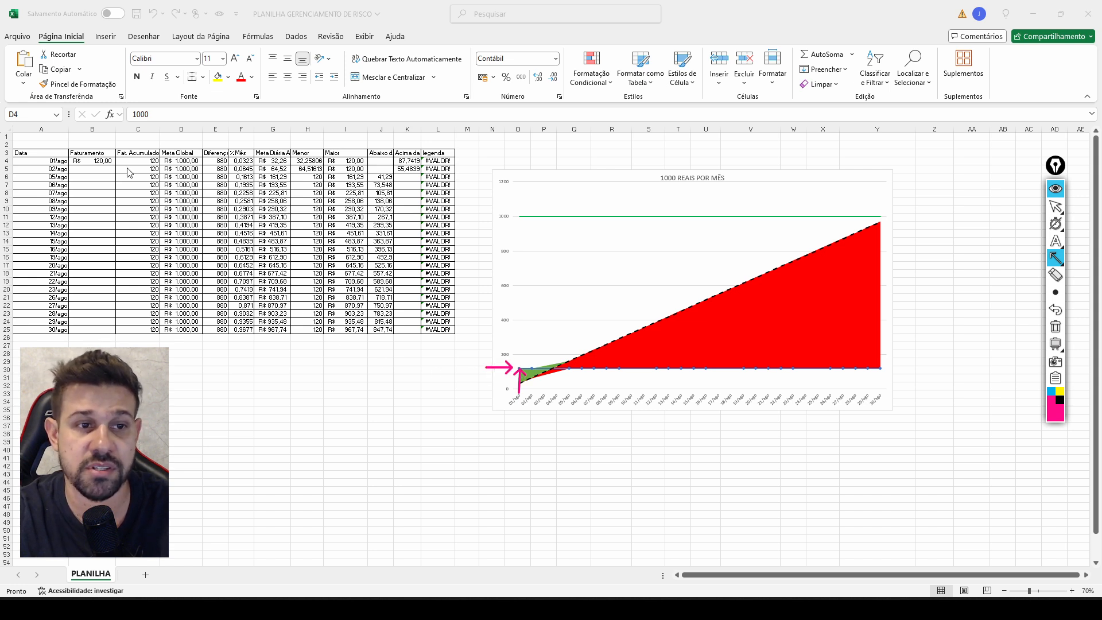
{"action": "left_click", "coordinate": [1057, 312]}
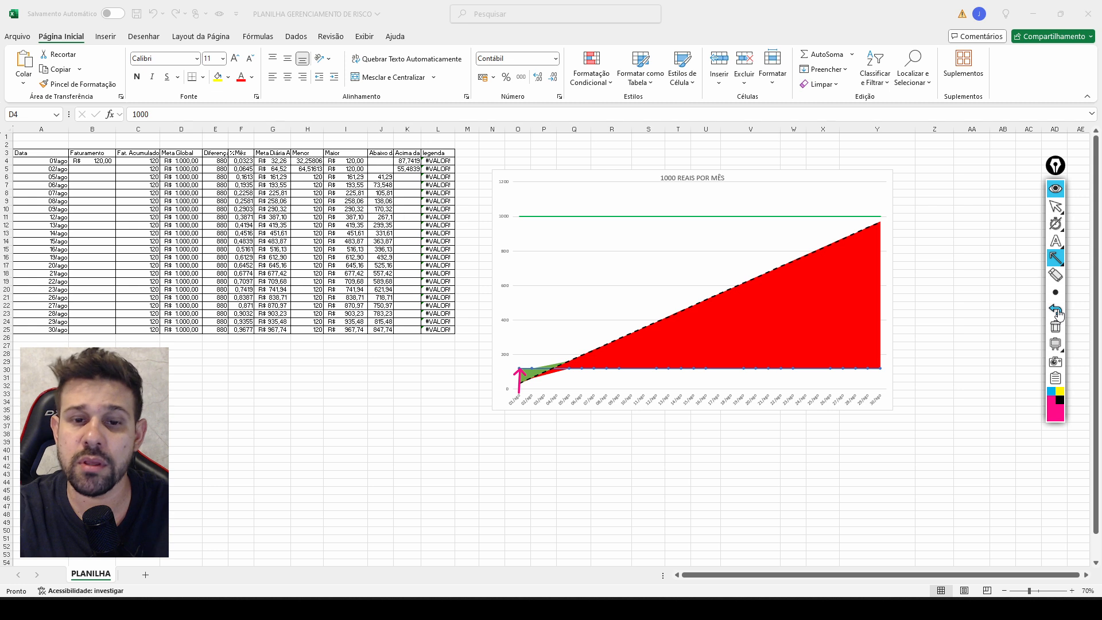
{"action": "left_click", "coordinate": [1059, 314]}
{"action": "left_click", "coordinate": [1055, 298]}
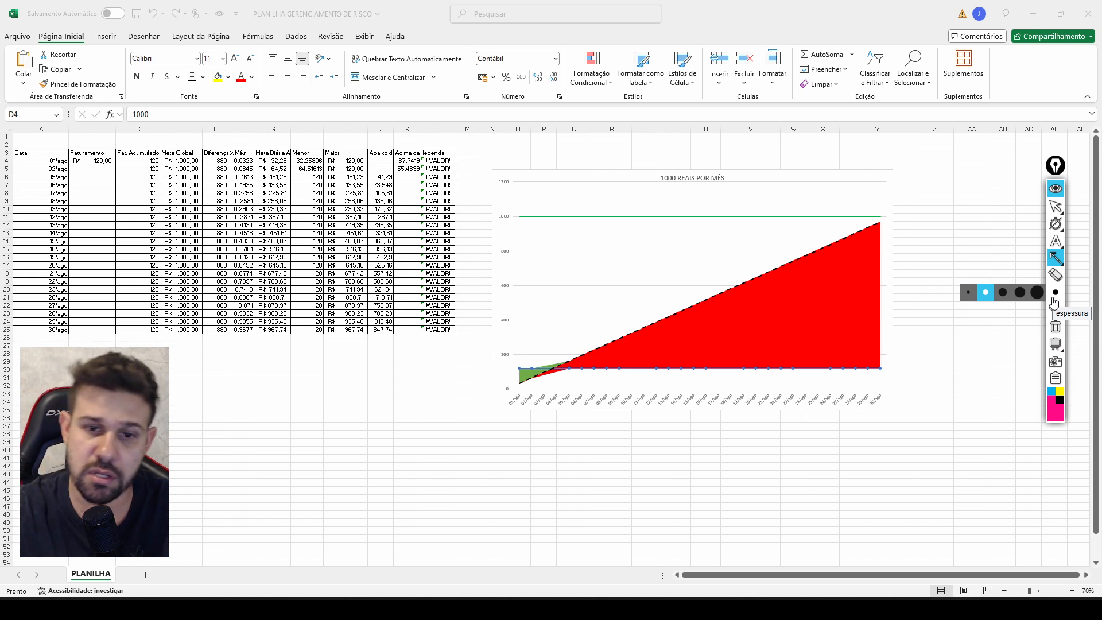
{"action": "left_click", "coordinate": [1056, 263]}
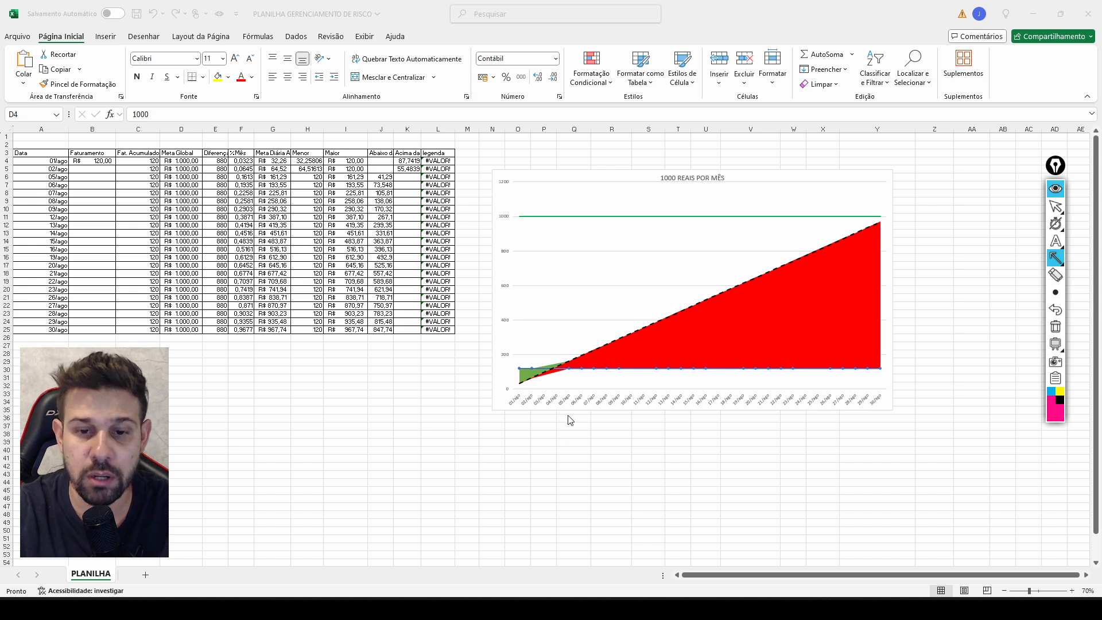
Point arrow annotations at the 05/ago, 04/ago and 02/ago positions on the chart's date axis, and remove them all.
{"action": "left_click_drag", "start_coordinate": [568, 416], "coordinate": [567, 395]}
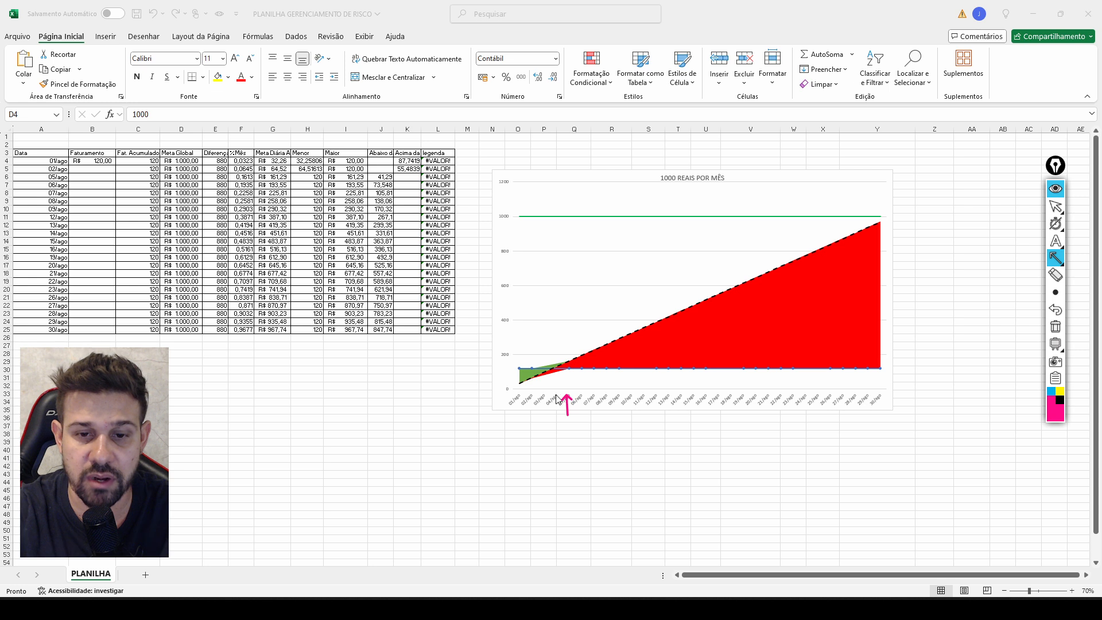
{"action": "left_click", "coordinate": [1058, 313]}
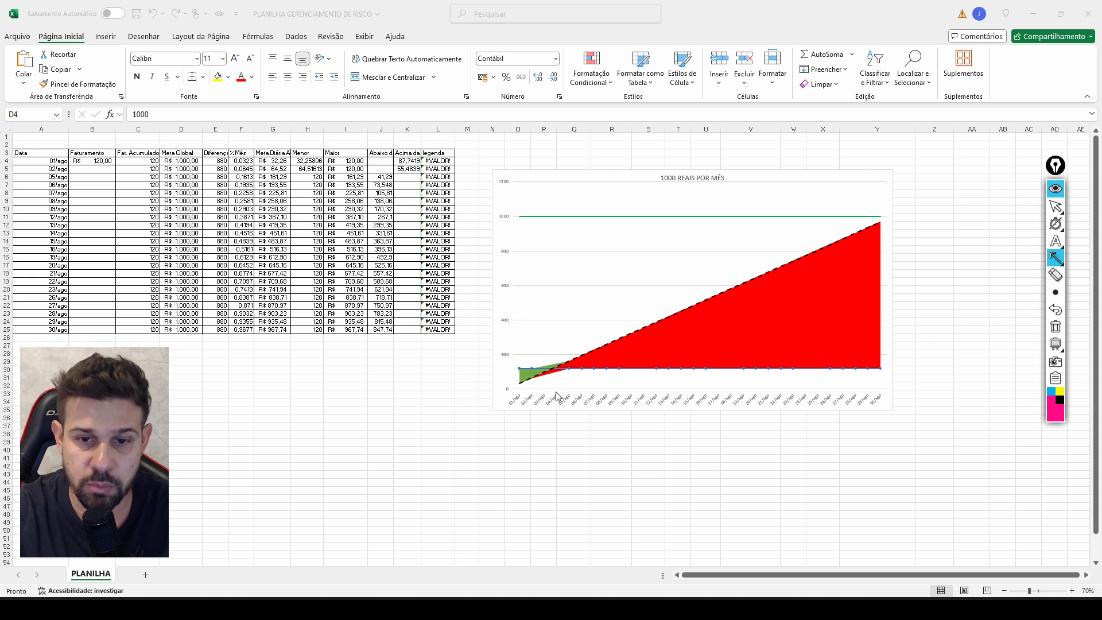
{"action": "left_click_drag", "start_coordinate": [555, 395], "coordinate": [559, 372]}
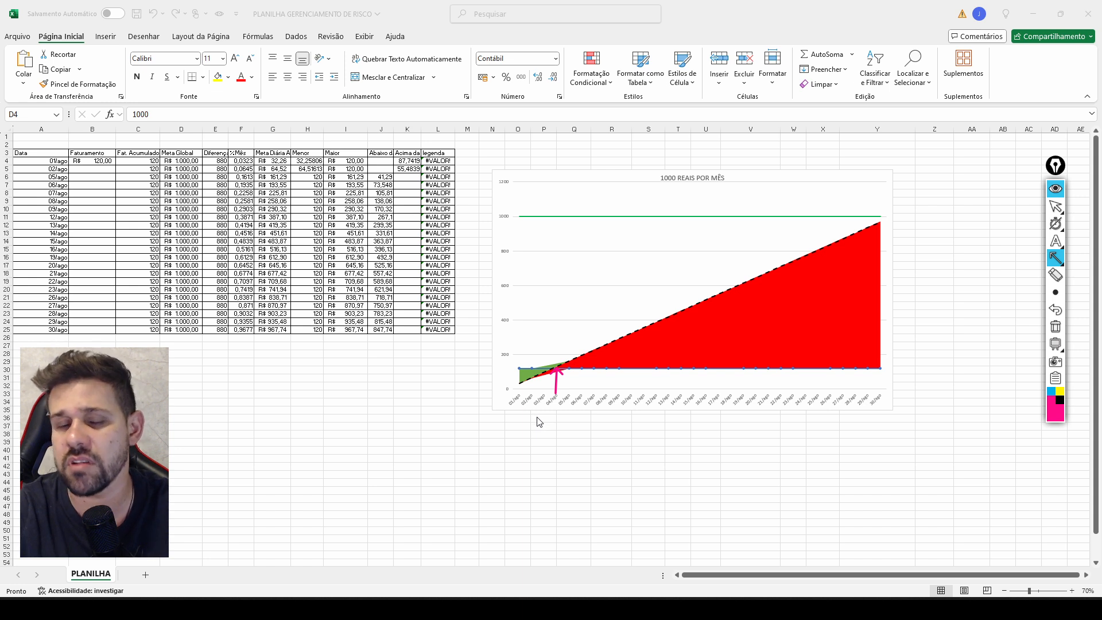
{"action": "mouse_move", "coordinate": [374, 386]}
{"action": "left_mouse_down"}
{"action": "mouse_move", "coordinate": [665, 189]}
{"action": "mouse_move", "coordinate": [580, 208]}
{"action": "mouse_move", "coordinate": [55, 164]}
{"action": "mouse_move", "coordinate": [53, 257]}
{"action": "mouse_move", "coordinate": [144, 381]}
{"action": "mouse_move", "coordinate": [345, 425]}
{"action": "left_mouse_up"}
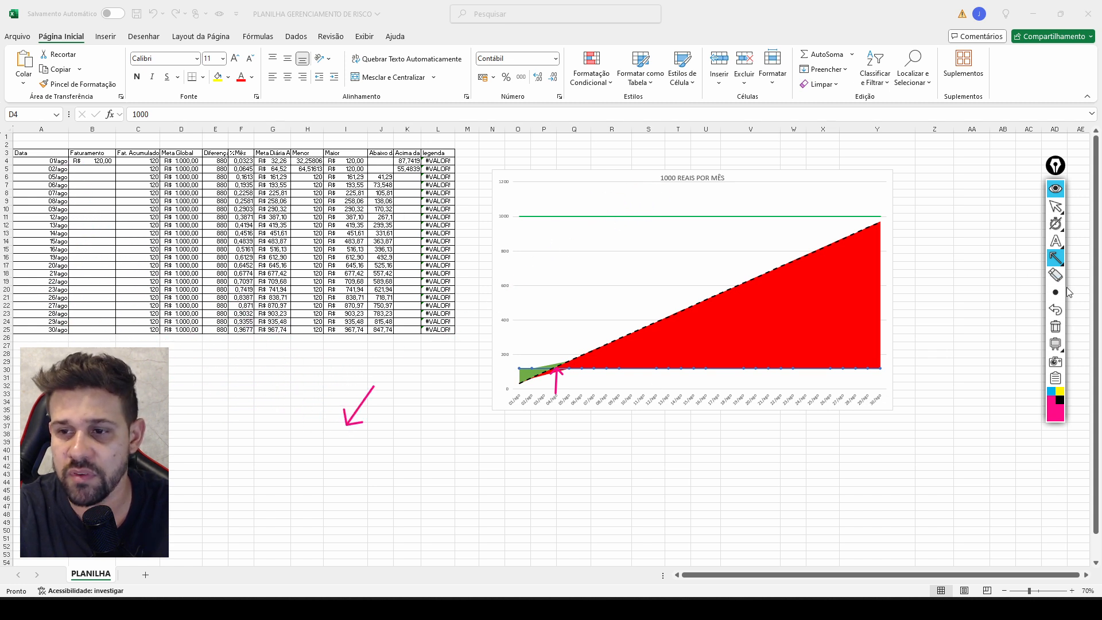
{"action": "left_click", "coordinate": [1062, 314]}
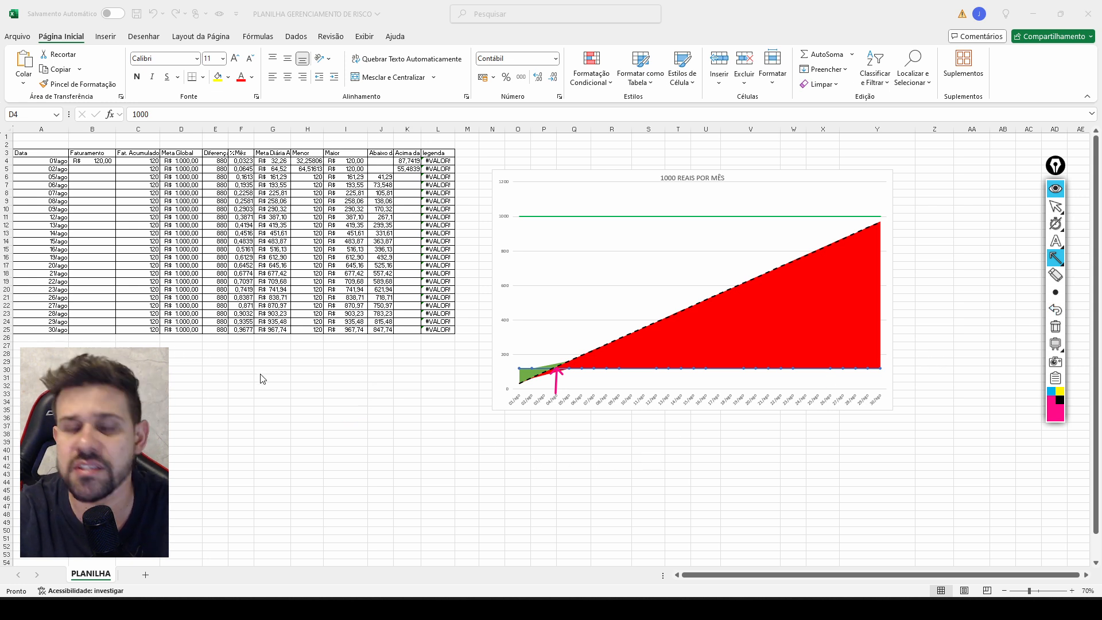
{"action": "left_click_drag", "start_coordinate": [531, 415], "coordinate": [539, 378]}
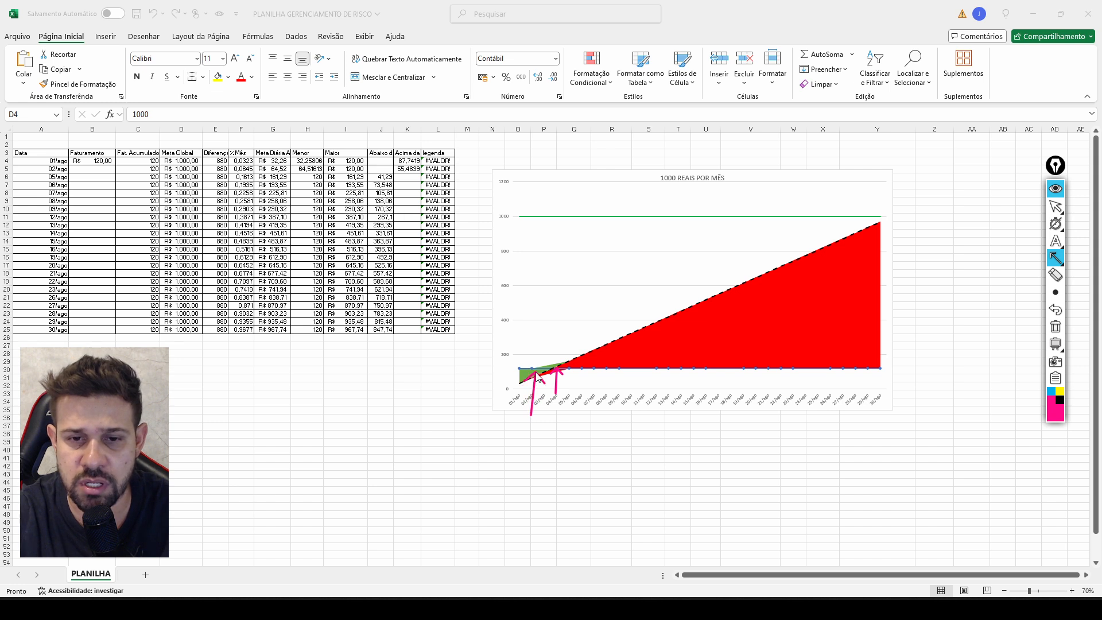
{"action": "left_click", "coordinate": [1056, 311]}
{"action": "left_click", "coordinate": [1056, 311]}
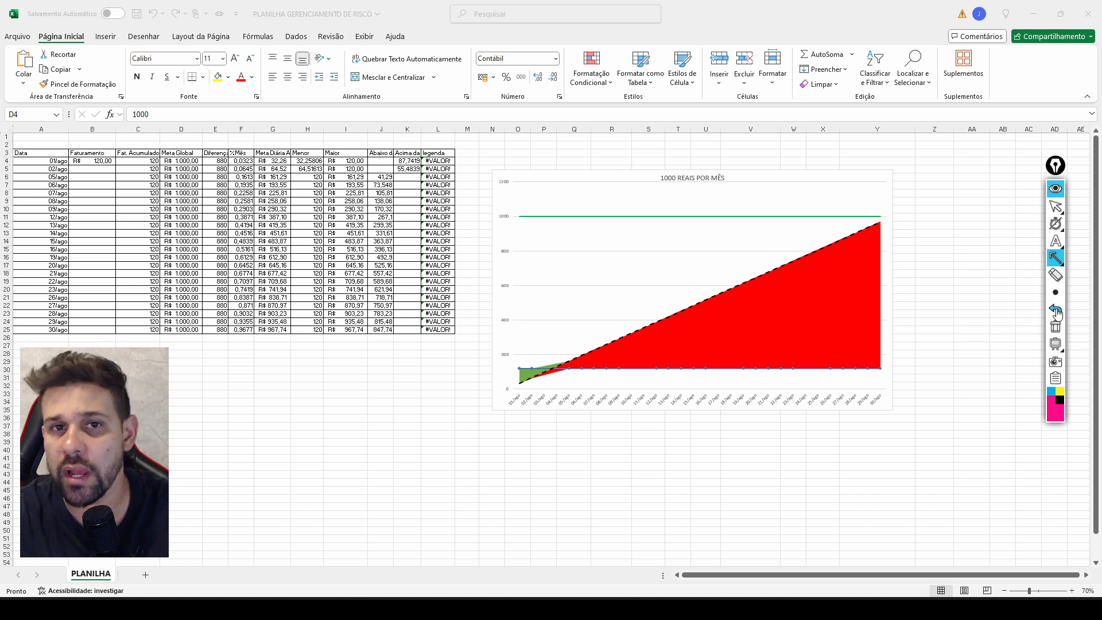
{"action": "left_click", "coordinate": [1055, 292]}
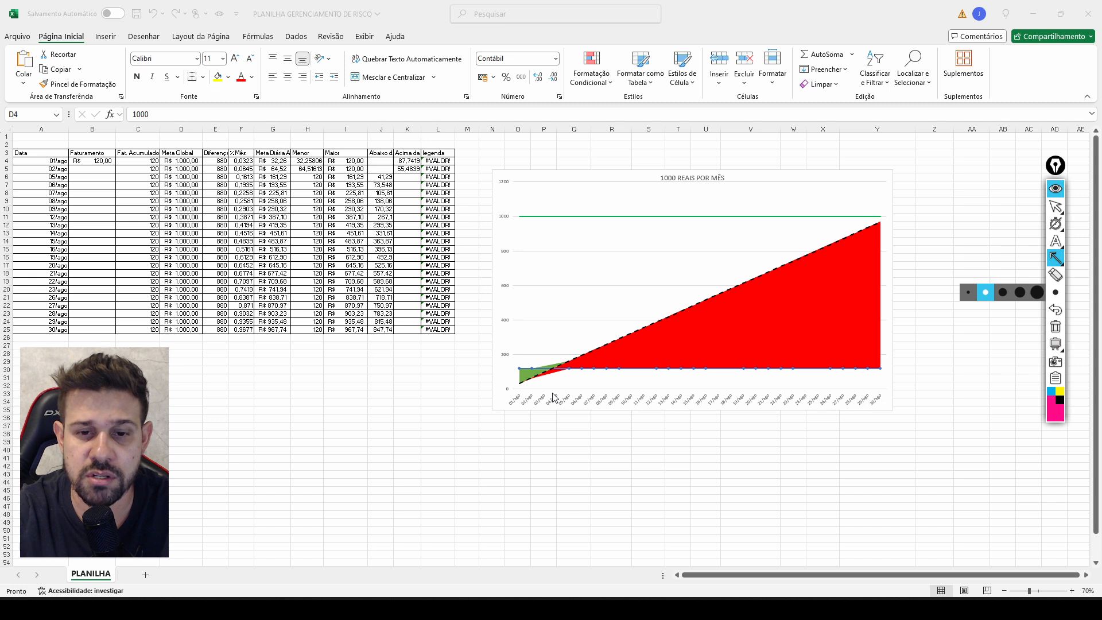
Mark where the blue line meets the dashed goal line with arrows from below and above, and remove both.
{"action": "left_click_drag", "start_coordinate": [555, 395], "coordinate": [557, 372]}
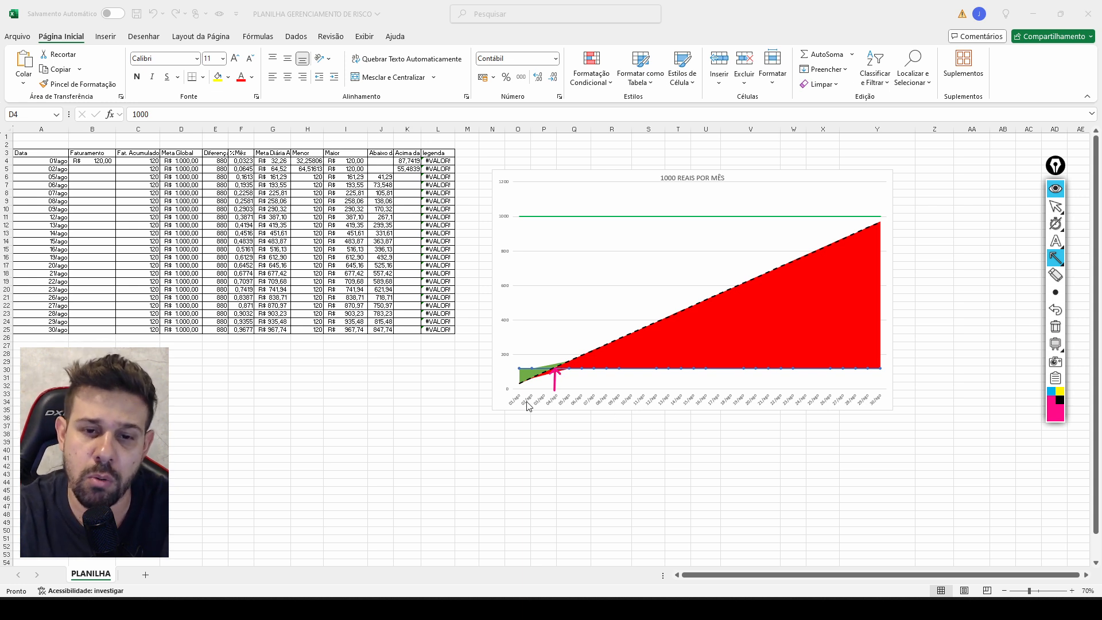
{"action": "mouse_move", "coordinate": [531, 326]}
{"action": "left_mouse_down"}
{"action": "mouse_move", "coordinate": [522, 365]}
{"action": "mouse_move", "coordinate": [557, 367]}
{"action": "left_mouse_up"}
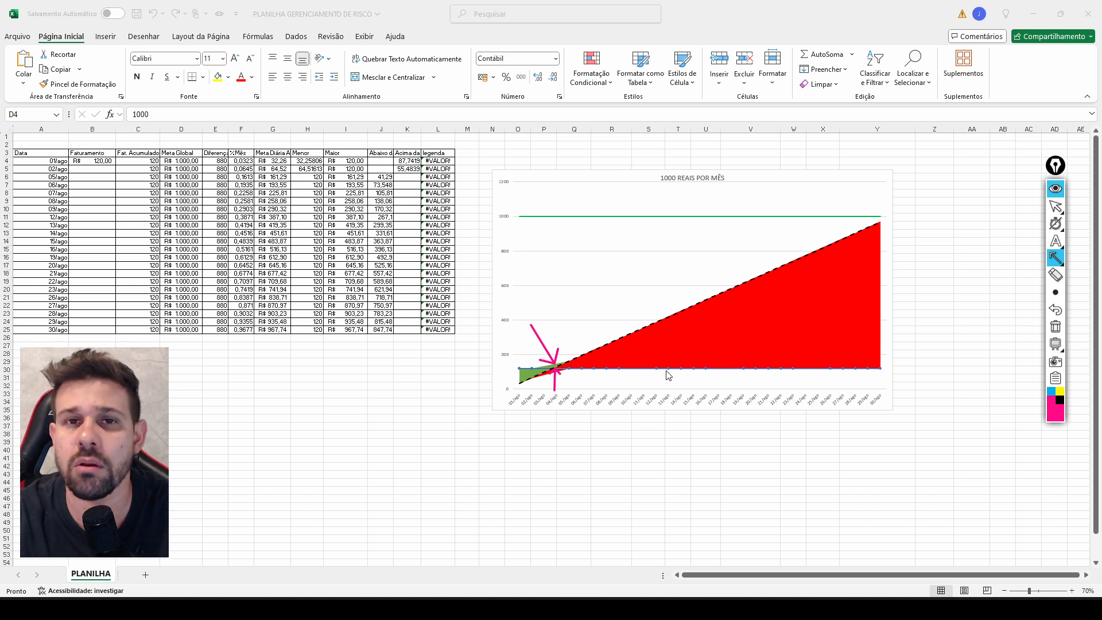
{"action": "left_click", "coordinate": [1056, 309]}
{"action": "left_click", "coordinate": [1056, 310]}
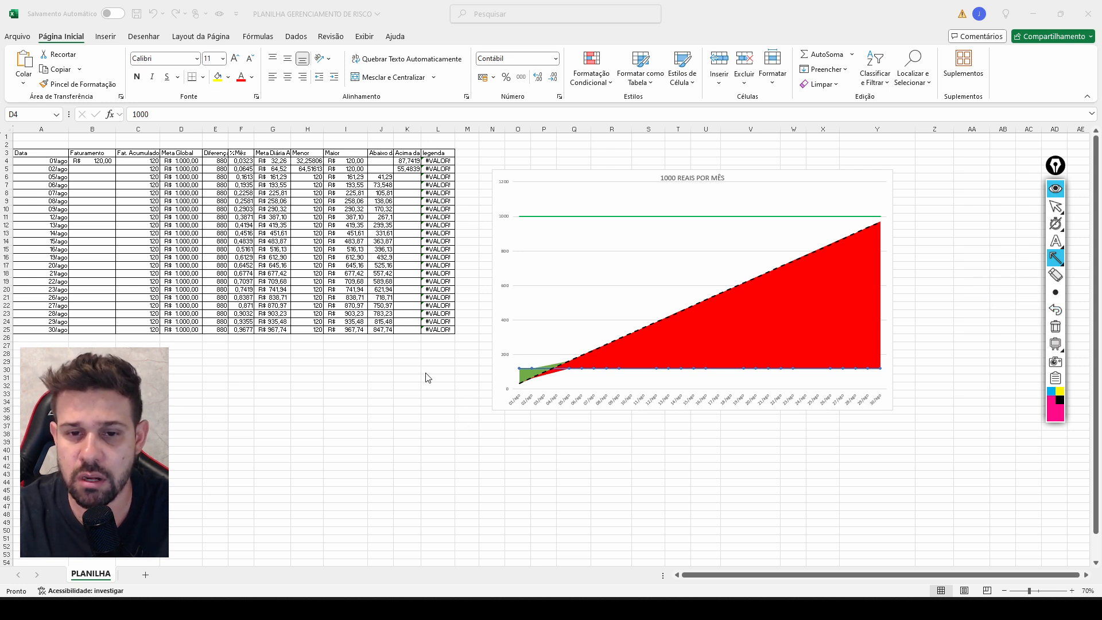
Point arrow annotations at the blue line's 01/ago and 02/ago points on the chart, and remove both.
{"action": "left_click_drag", "start_coordinate": [426, 372], "coordinate": [516, 374]}
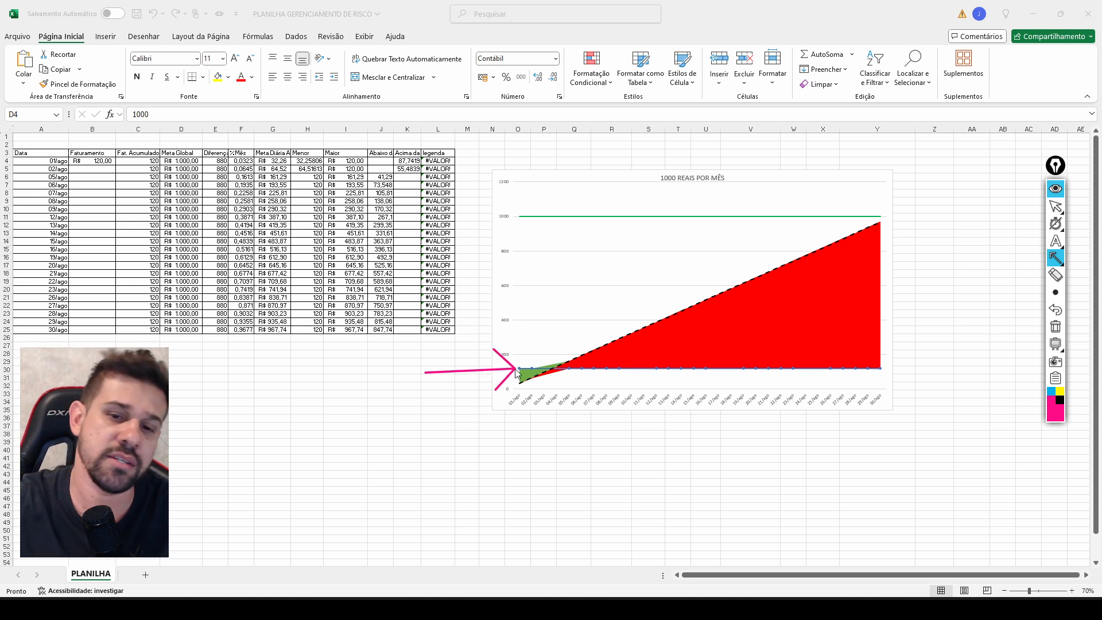
{"action": "left_click_drag", "start_coordinate": [547, 325], "coordinate": [537, 365]}
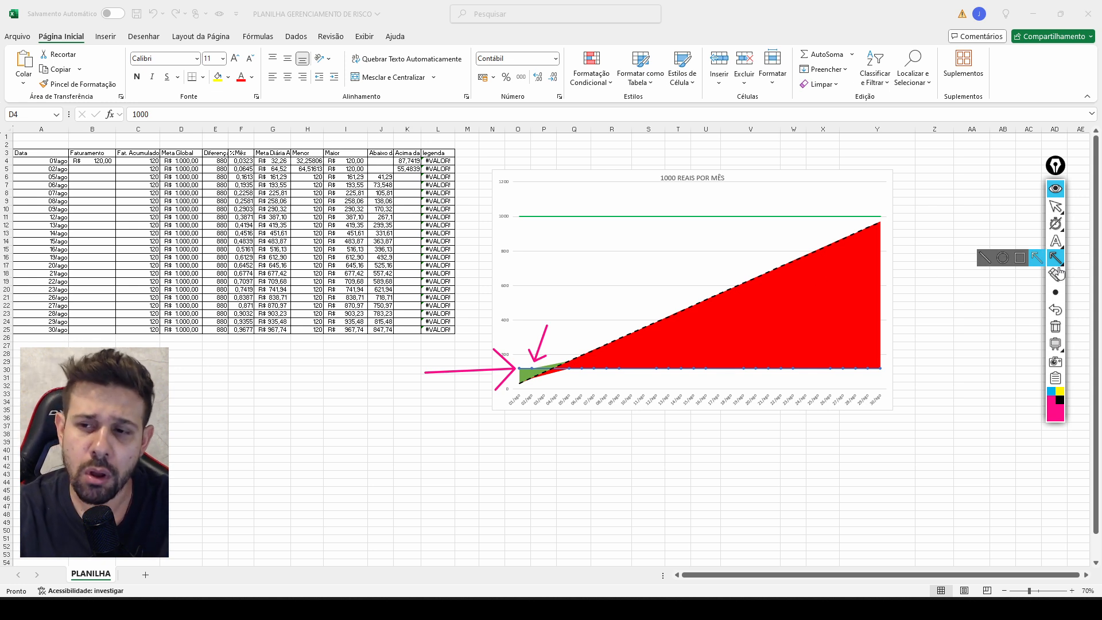
{"action": "left_click", "coordinate": [1059, 310]}
{"action": "left_click", "coordinate": [1059, 310]}
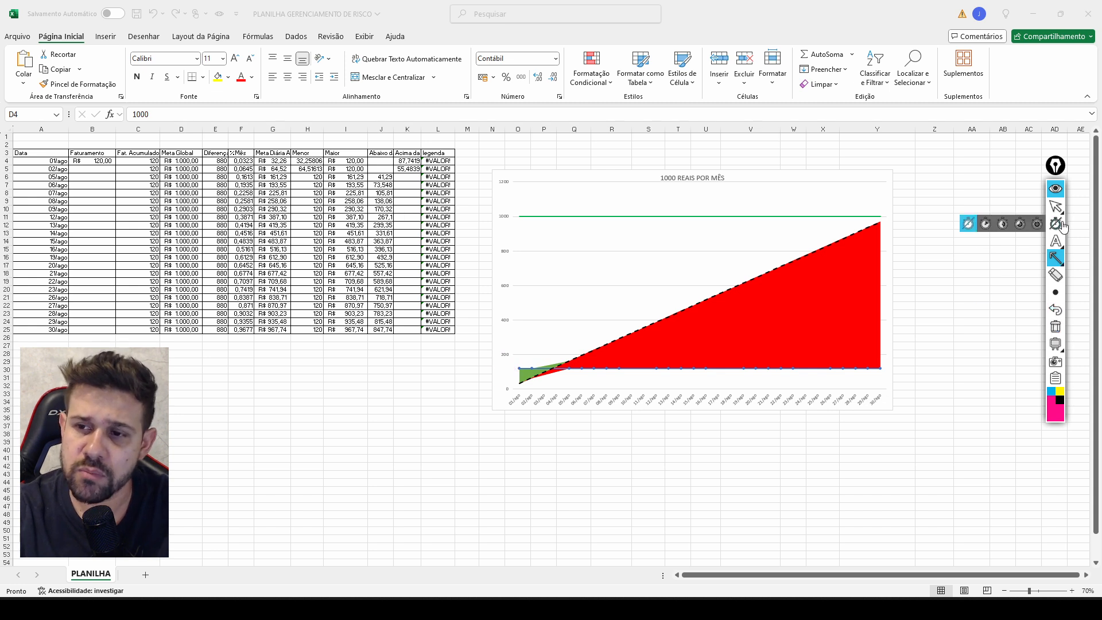
Enter -50 as the Faturamento for 02/ago in cell B5.
{"action": "left_click", "coordinate": [1056, 190]}
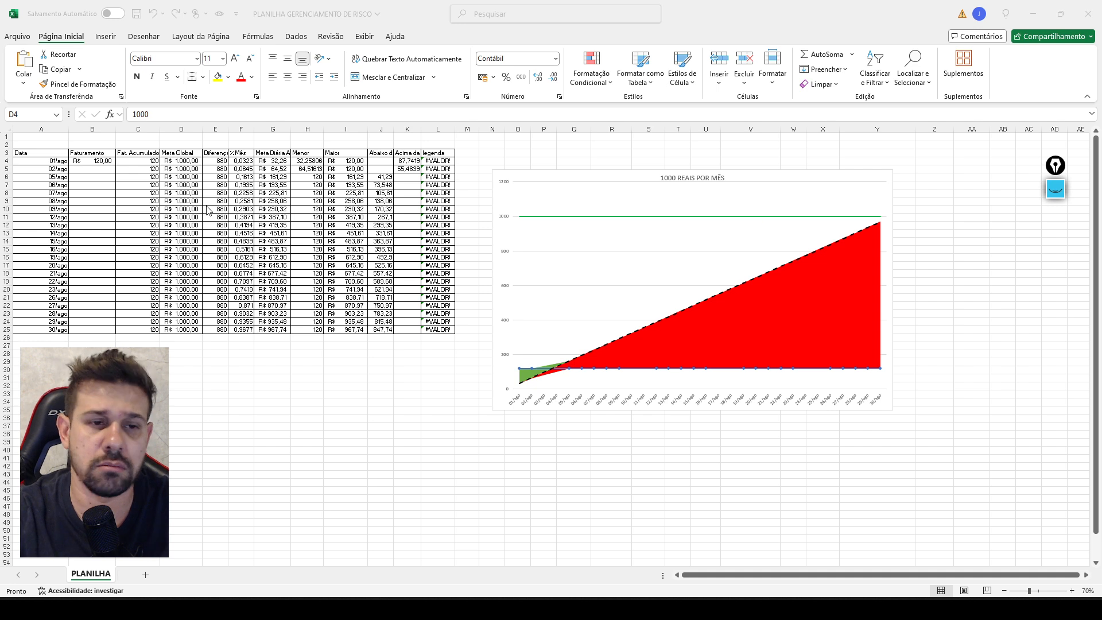
{"action": "left_click", "coordinate": [95, 170]}
{"action": "left_click", "coordinate": [95, 170]}
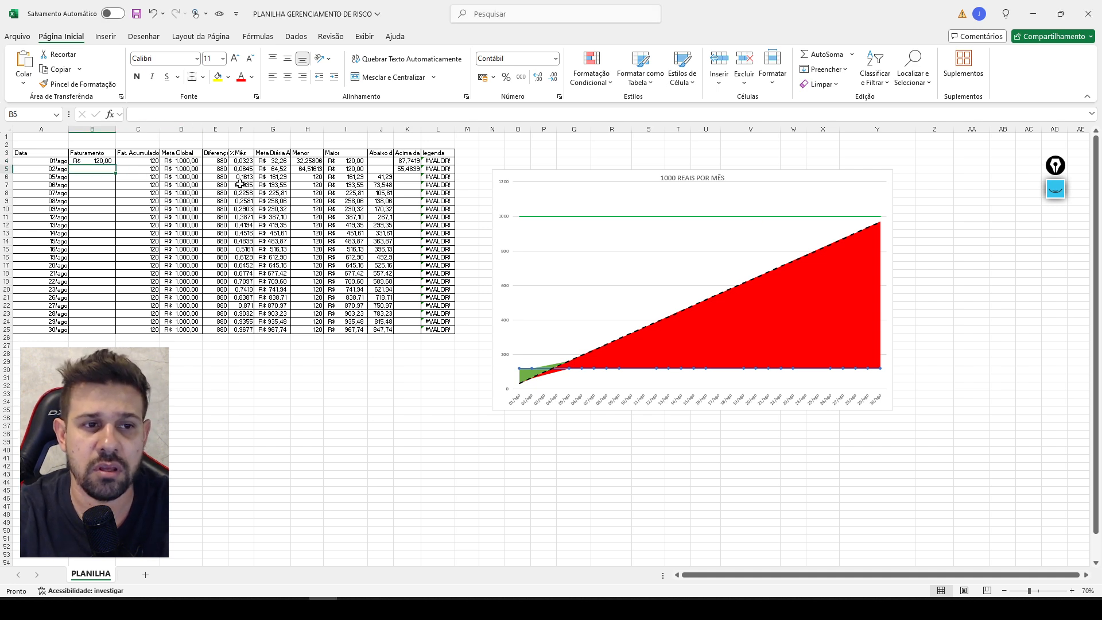
{"action": "type", "text": "-R$ "}
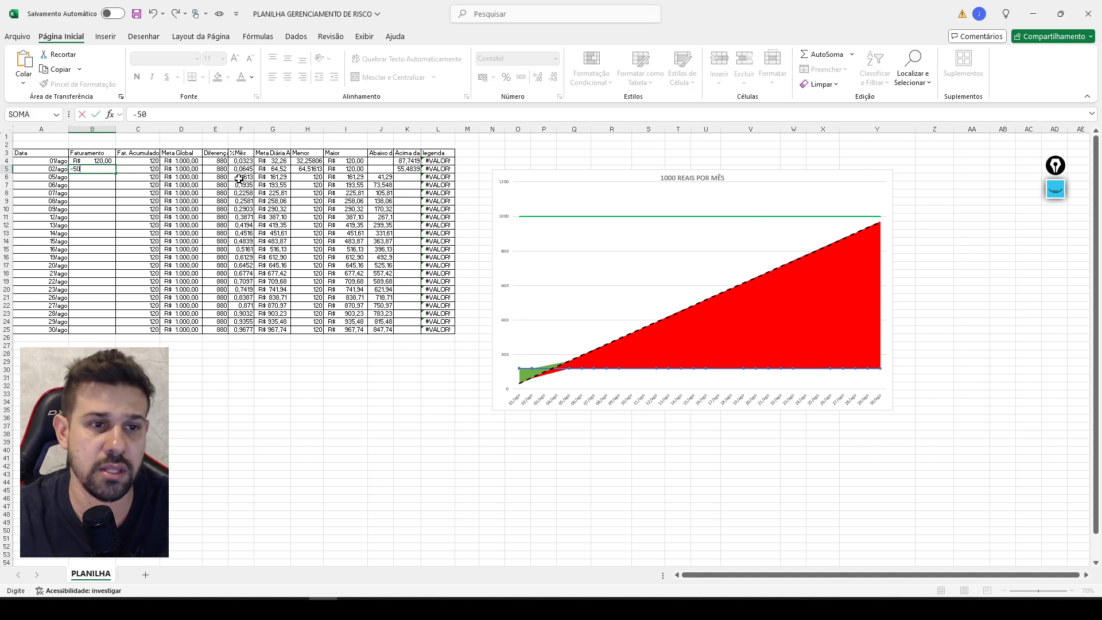
{"action": "type", "text": "50"}
{"action": "key", "text": "Return"}
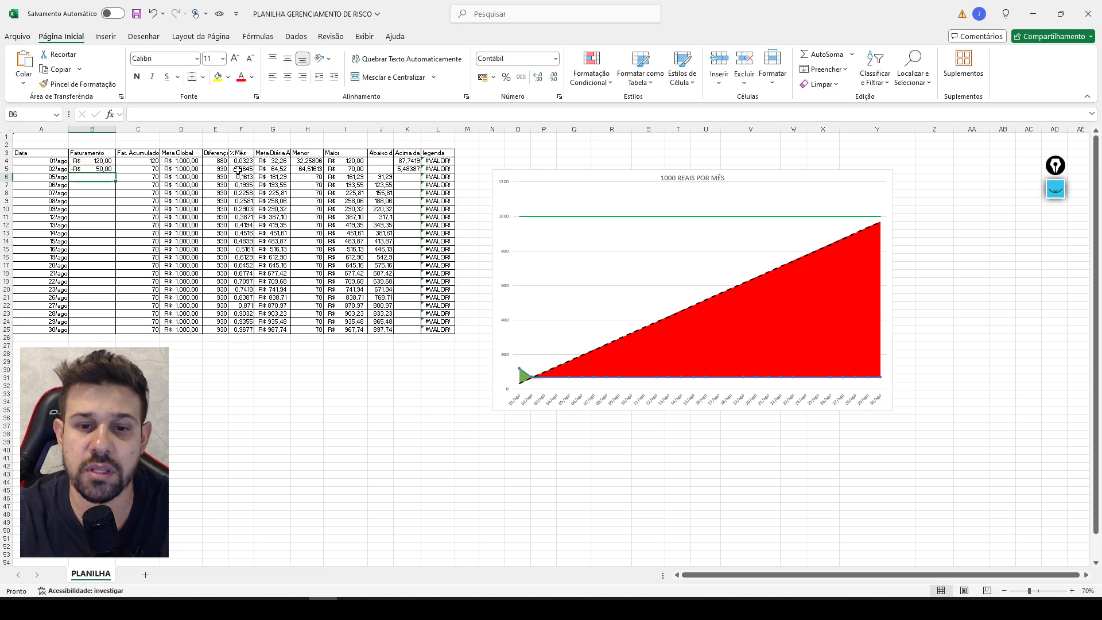
Point an arrow annotation at the 02/ago spot where the blue line meets the dashed goal line, and remove it.
{"action": "left_click", "coordinate": [1056, 188]}
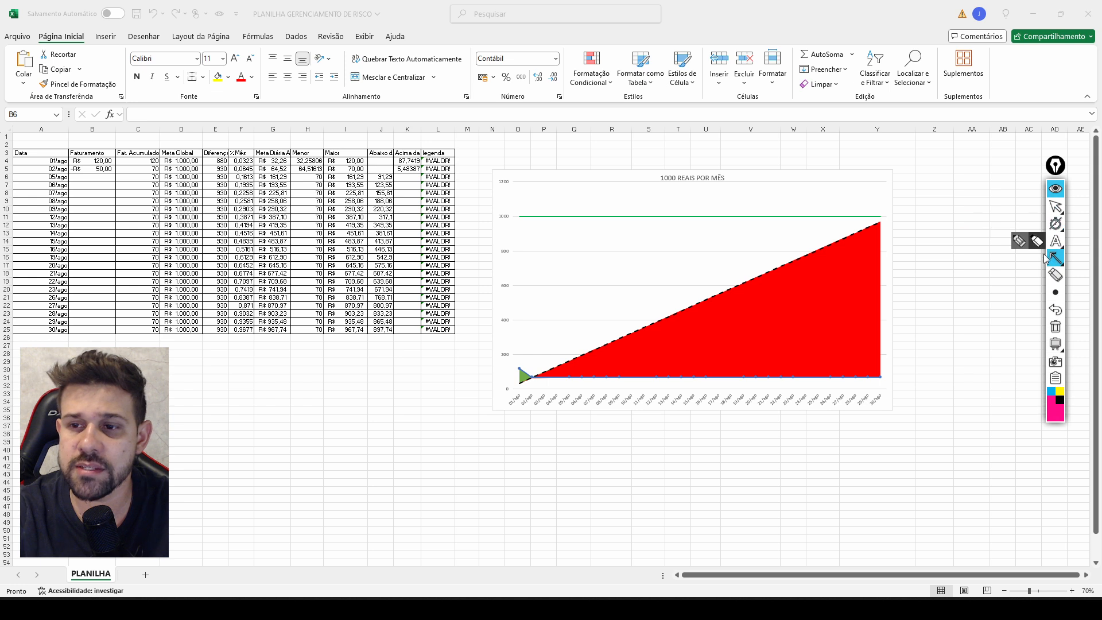
{"action": "left_click", "coordinate": [1056, 259]}
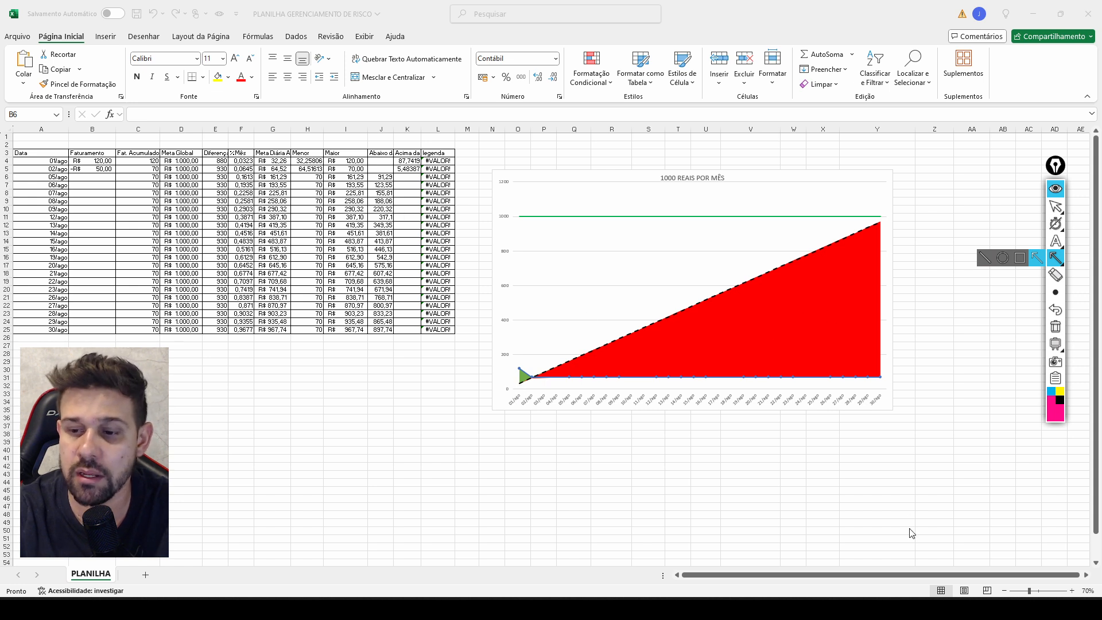
{"action": "left_click", "coordinate": [1056, 207]}
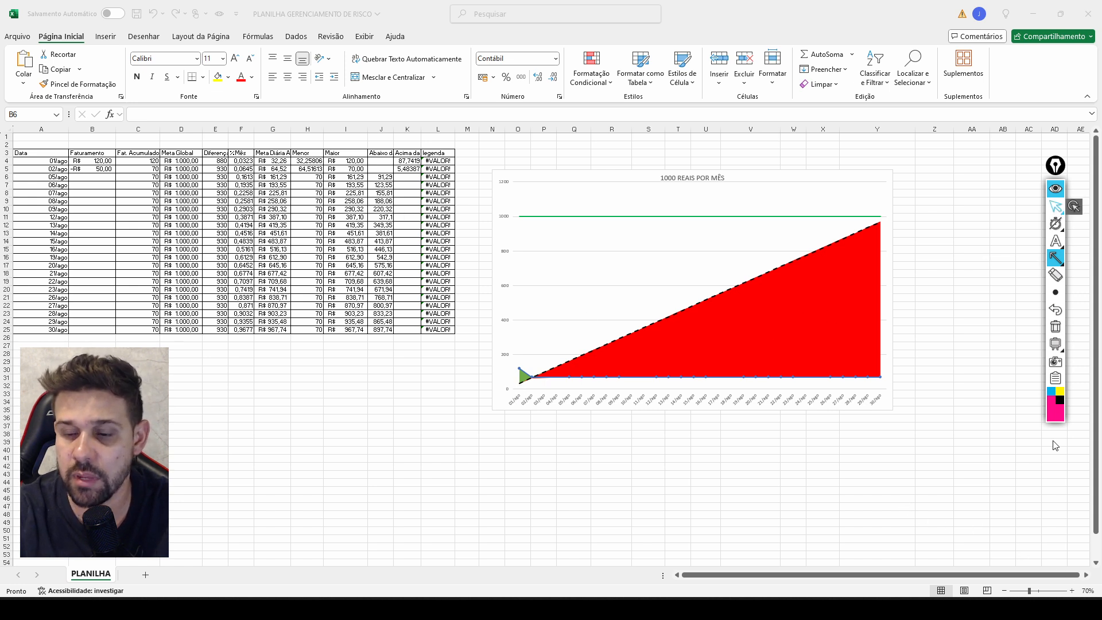
{"action": "left_click", "coordinate": [1072, 592]}
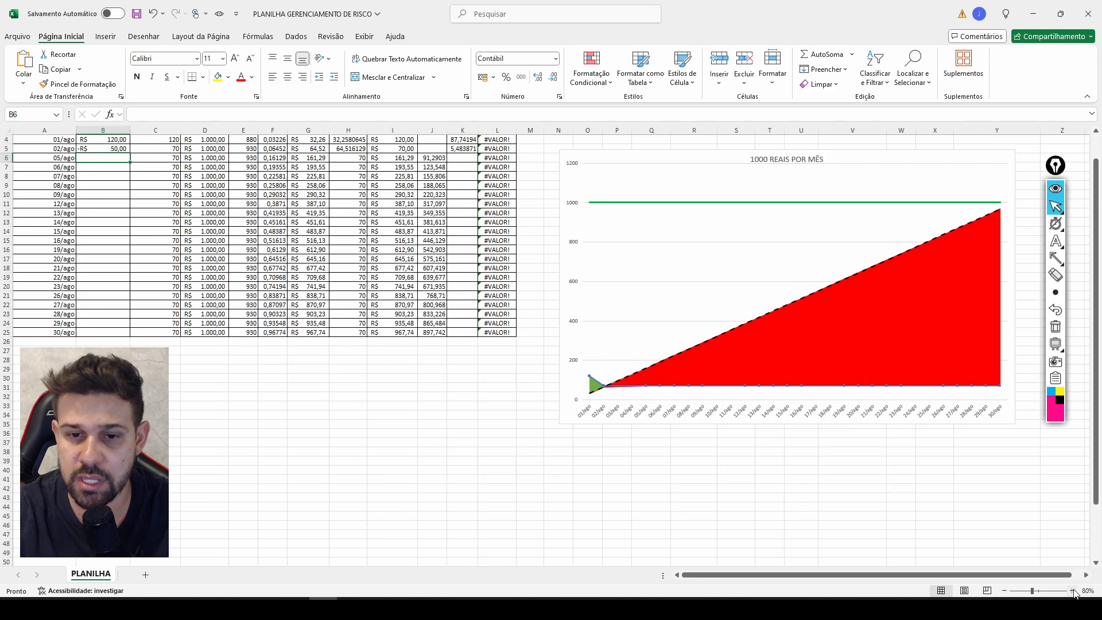
{"action": "left_click", "coordinate": [1072, 591]}
{"action": "left_click", "coordinate": [1057, 258]}
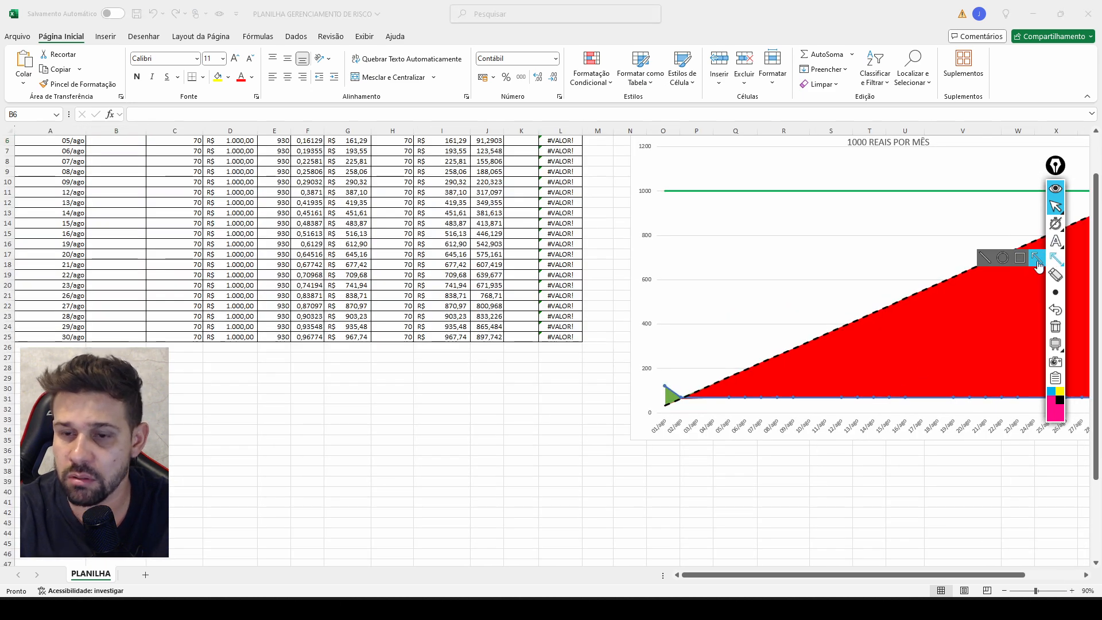
{"action": "left_click", "coordinate": [1038, 261]}
{"action": "mouse_move", "coordinate": [701, 323]}
{"action": "left_mouse_down"}
{"action": "mouse_move", "coordinate": [683, 400]}
{"action": "mouse_move", "coordinate": [224, 190]}
{"action": "mouse_move", "coordinate": [555, 351]}
{"action": "mouse_move", "coordinate": [682, 374]}
{"action": "mouse_move", "coordinate": [666, 386]}
{"action": "mouse_move", "coordinate": [684, 398]}
{"action": "mouse_move", "coordinate": [669, 403]}
{"action": "mouse_move", "coordinate": [745, 375]}
{"action": "mouse_move", "coordinate": [683, 402]}
{"action": "left_mouse_up"}
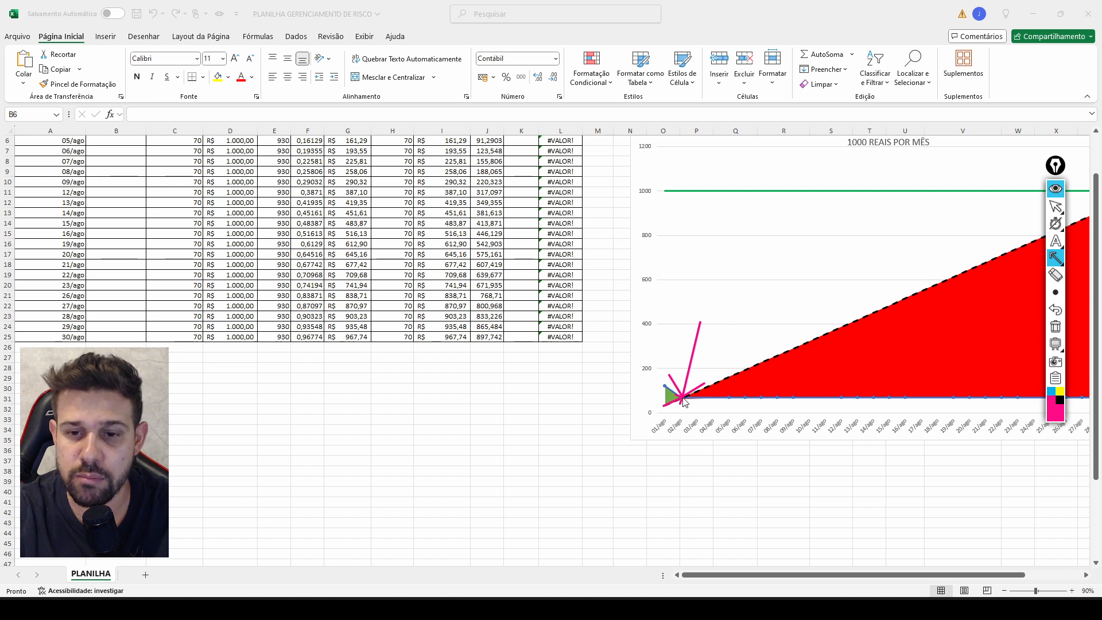
{"action": "left_click", "coordinate": [1060, 310]}
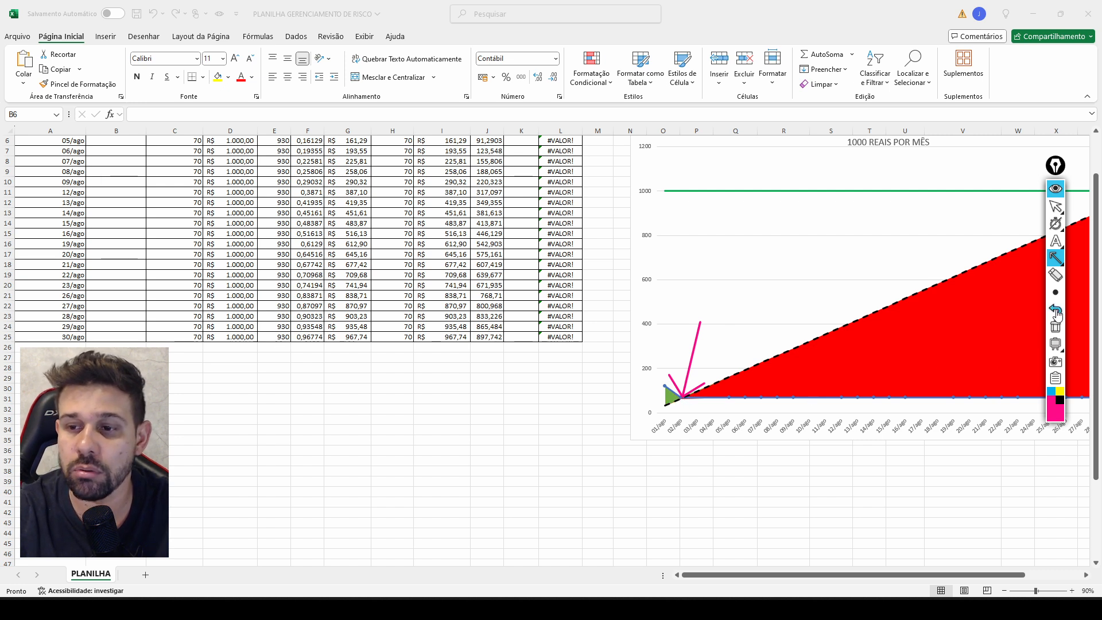
{"action": "left_click", "coordinate": [1059, 309]}
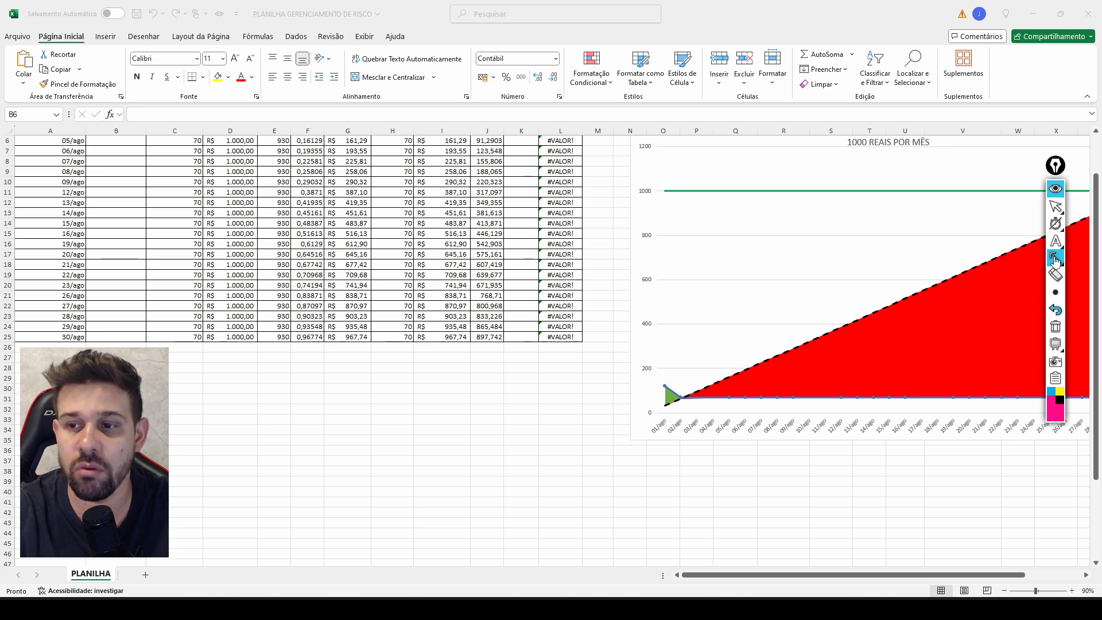
Set the Faturamento for 02/ago in cell B5 to -100.
{"action": "left_click", "coordinate": [1056, 206]}
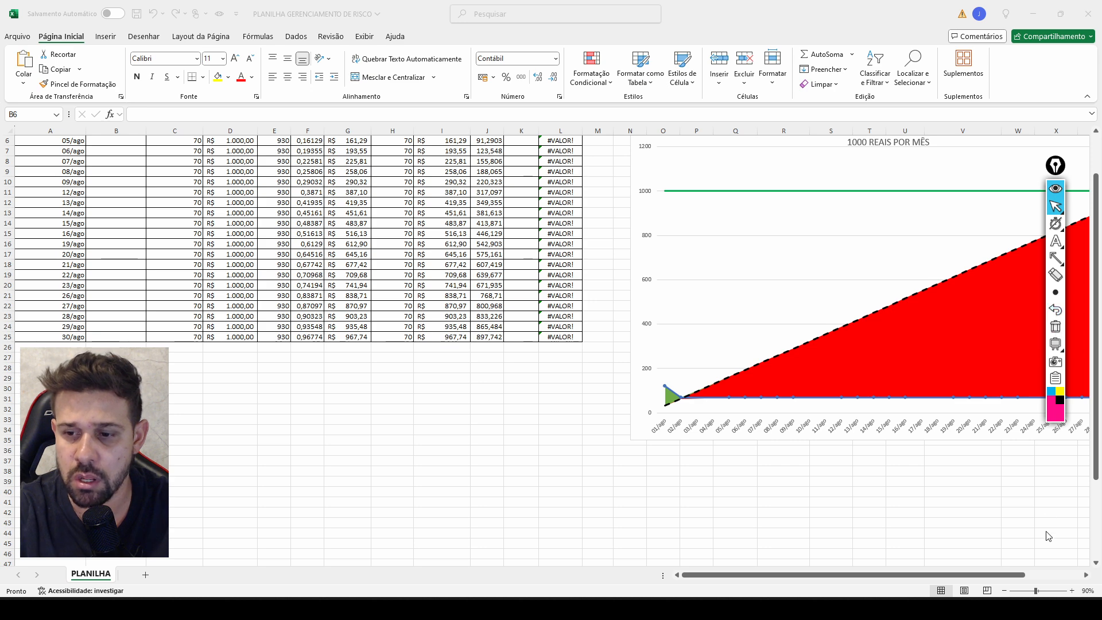
{"action": "left_click", "coordinate": [1056, 189]}
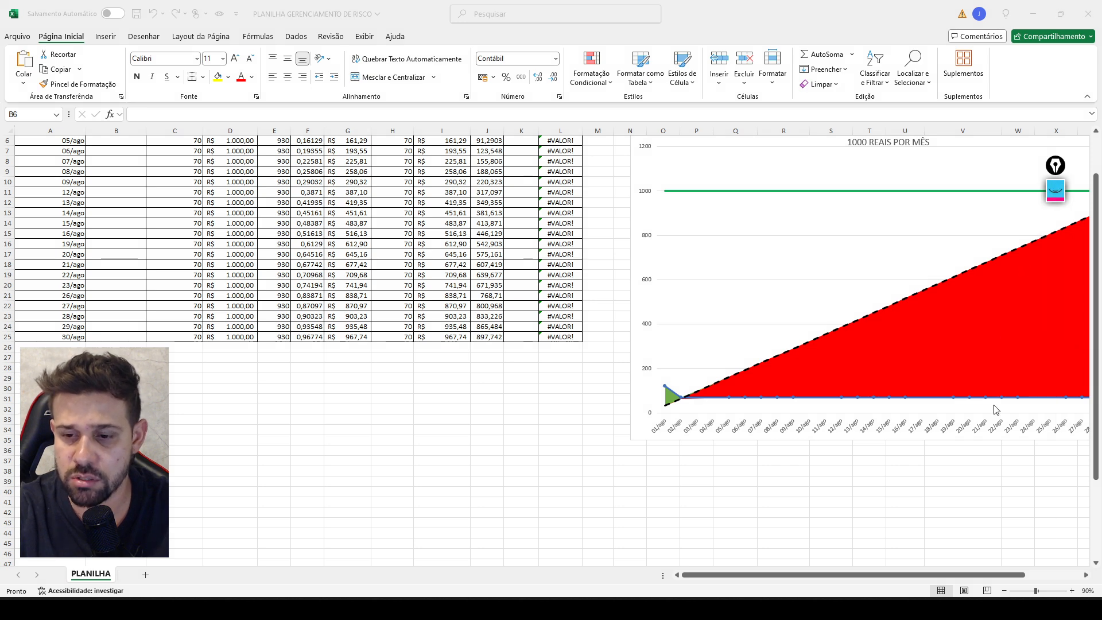
{"action": "left_click", "coordinate": [1005, 591]}
{"action": "left_click", "coordinate": [1005, 591]}
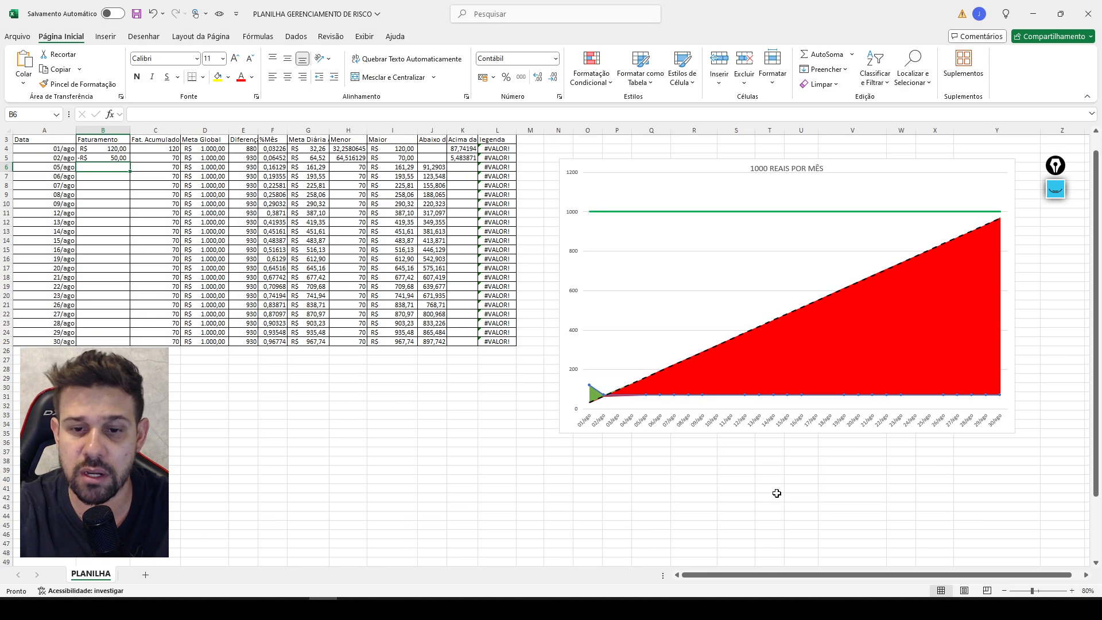
{"action": "left_click", "coordinate": [115, 159]}
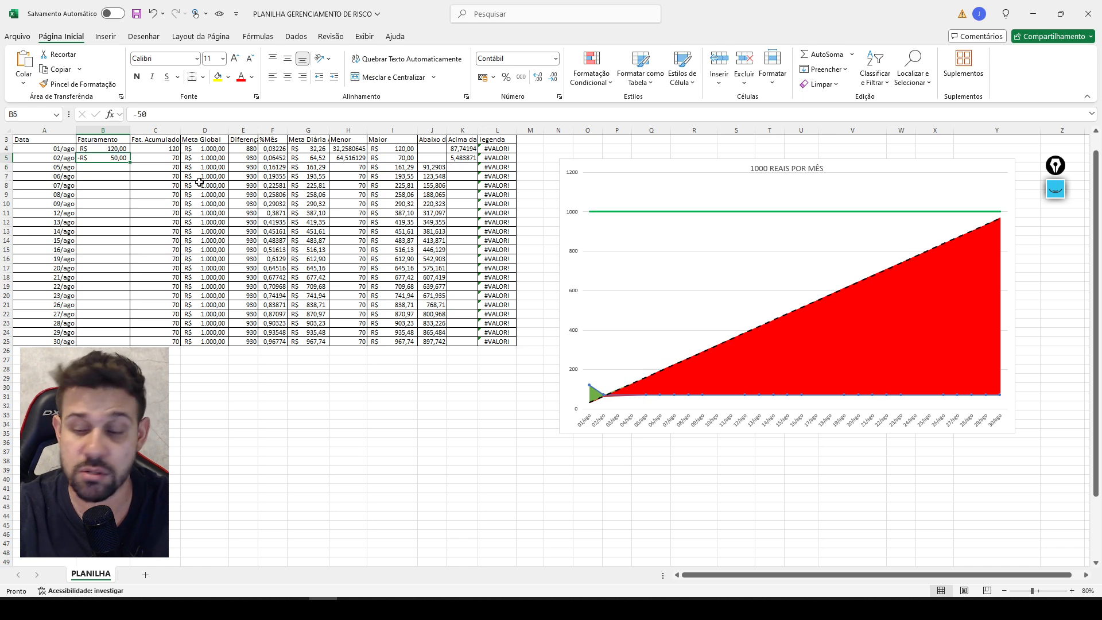
{"action": "type", "text": "-1"}
{"action": "key", "text": "Return"}
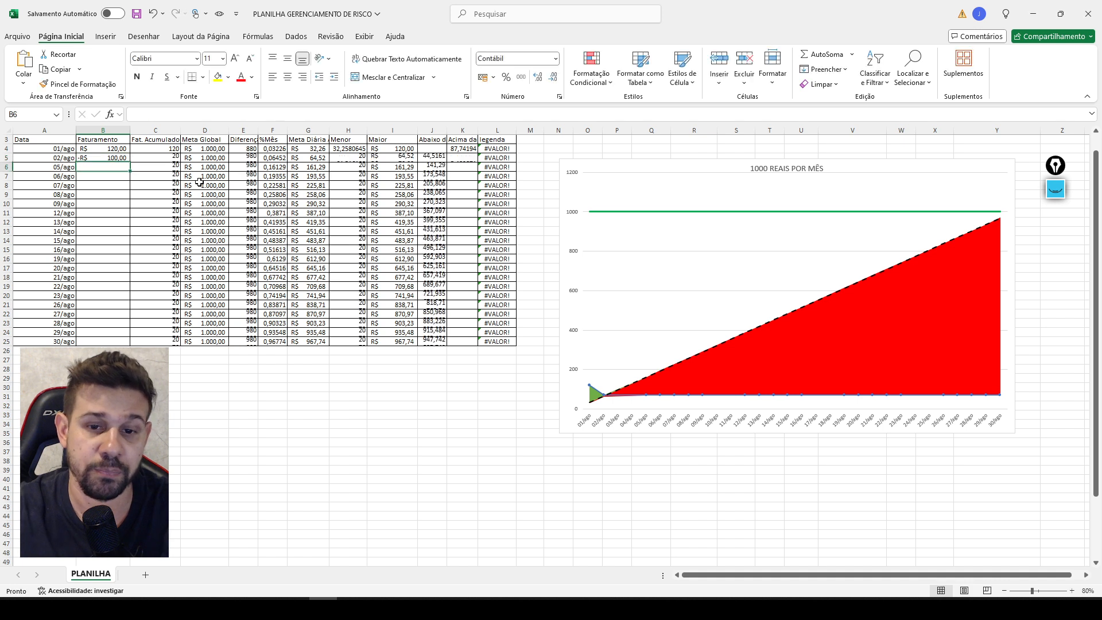
Point an arrow annotation at the blue line's 02/ago point below the dashed goal line, and remove it.
{"action": "left_click", "coordinate": [1050, 183]}
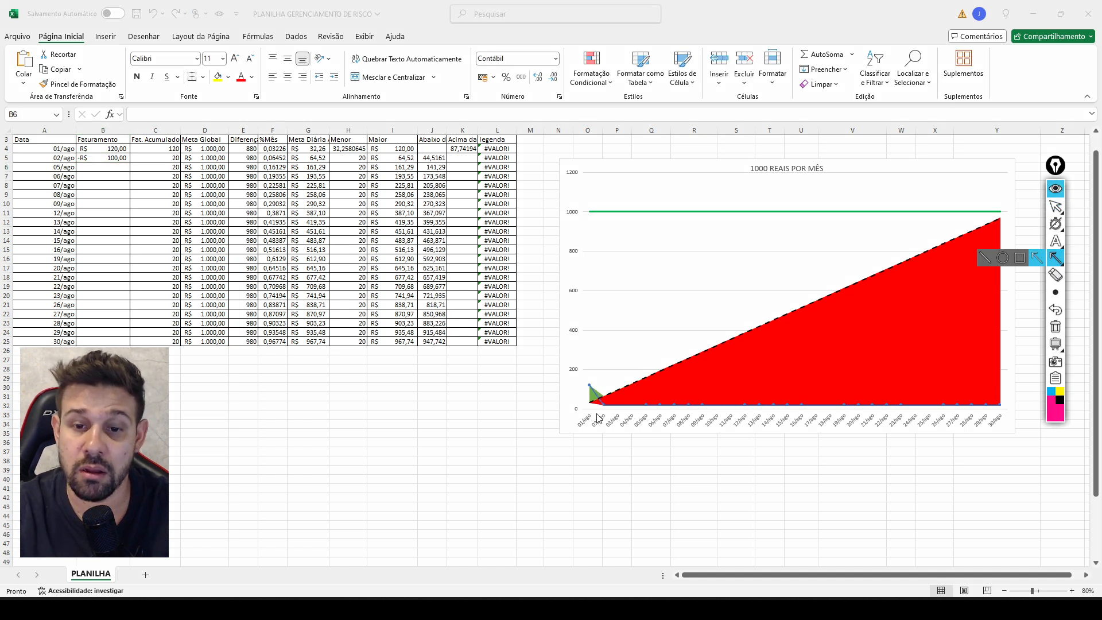
{"action": "mouse_move", "coordinate": [511, 393]}
{"action": "left_mouse_down"}
{"action": "mouse_move", "coordinate": [590, 394]}
{"action": "mouse_move", "coordinate": [604, 410]}
{"action": "left_mouse_up"}
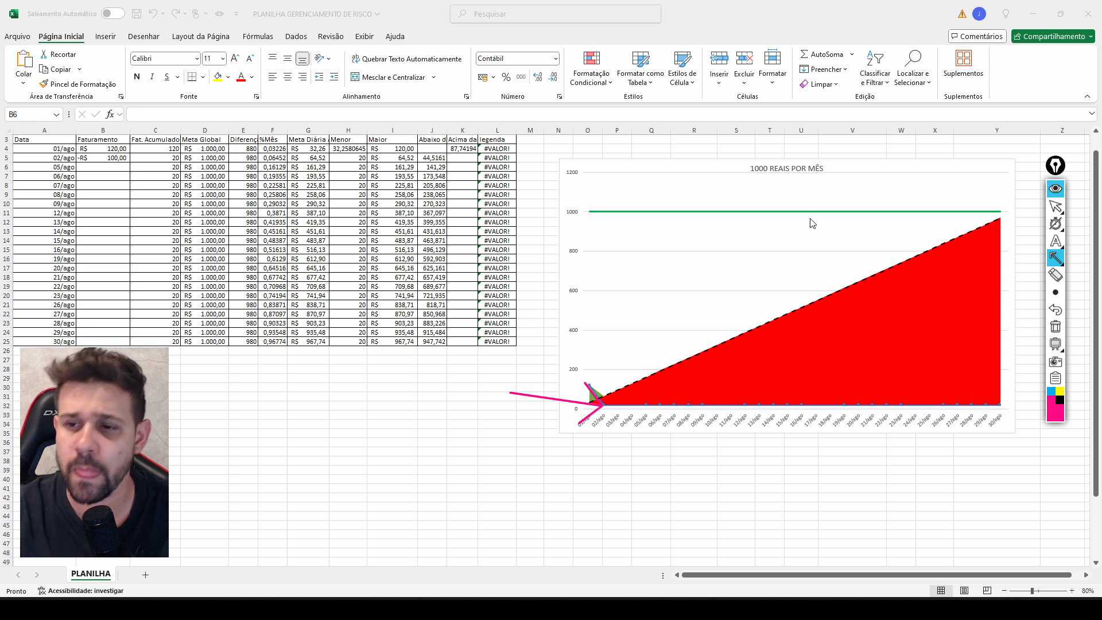
{"action": "left_click", "coordinate": [1055, 312]}
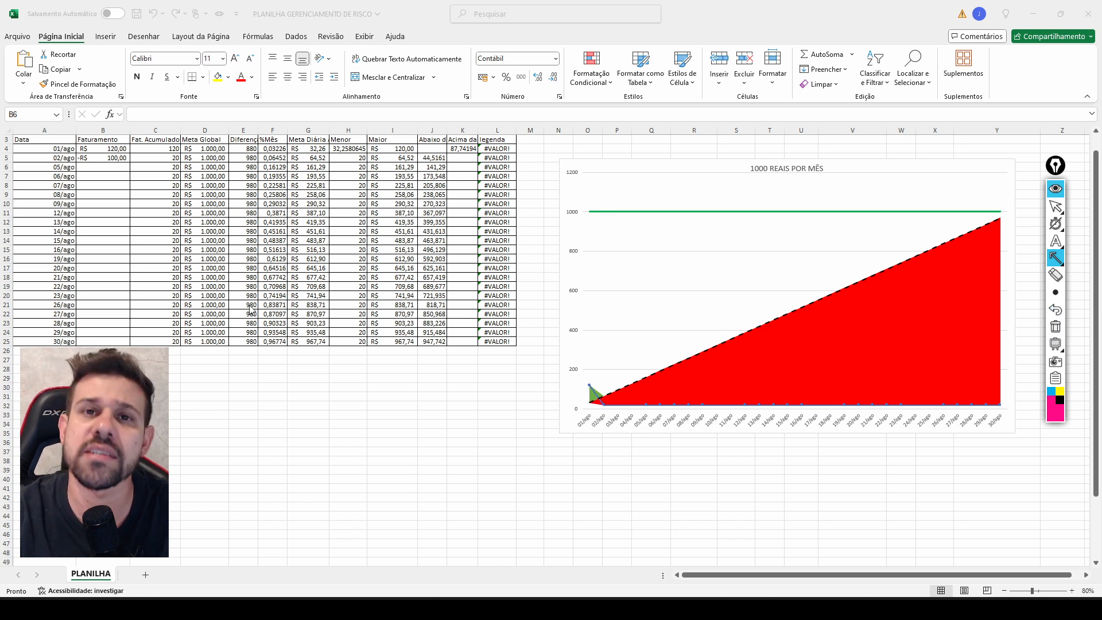
{"action": "left_click", "coordinate": [1055, 205]}
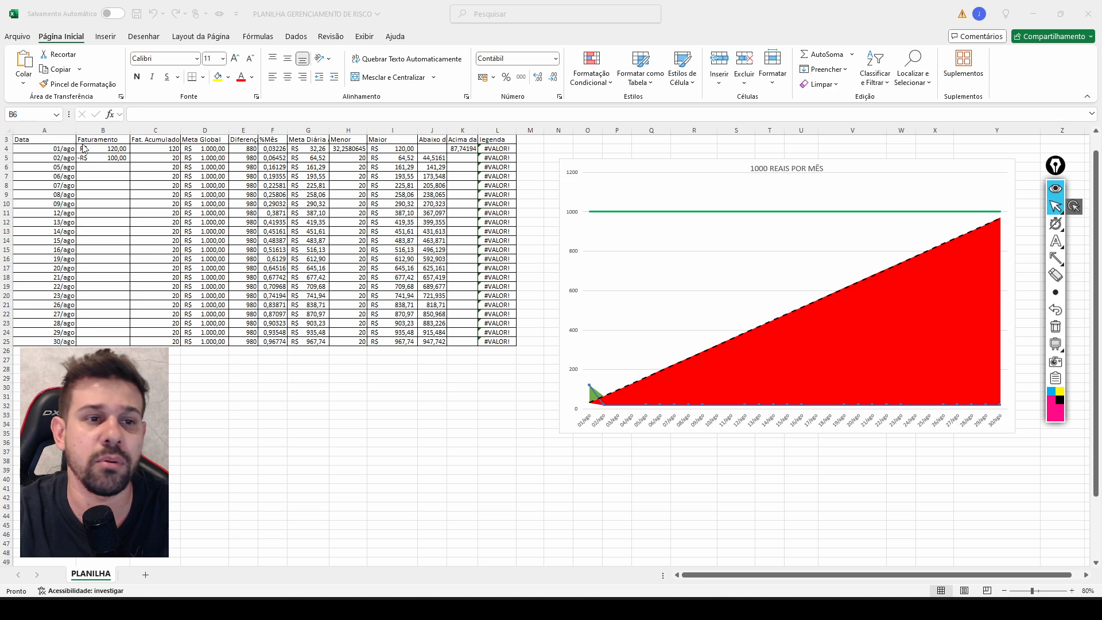
Enter Faturamento values of 50 for 05/ago, 90 for 06/ago, 60 for 07/ago and 200 for 08/ago in cells B6 to B9.
{"action": "left_click", "coordinate": [110, 166]}
{"action": "type", "text": "50"}
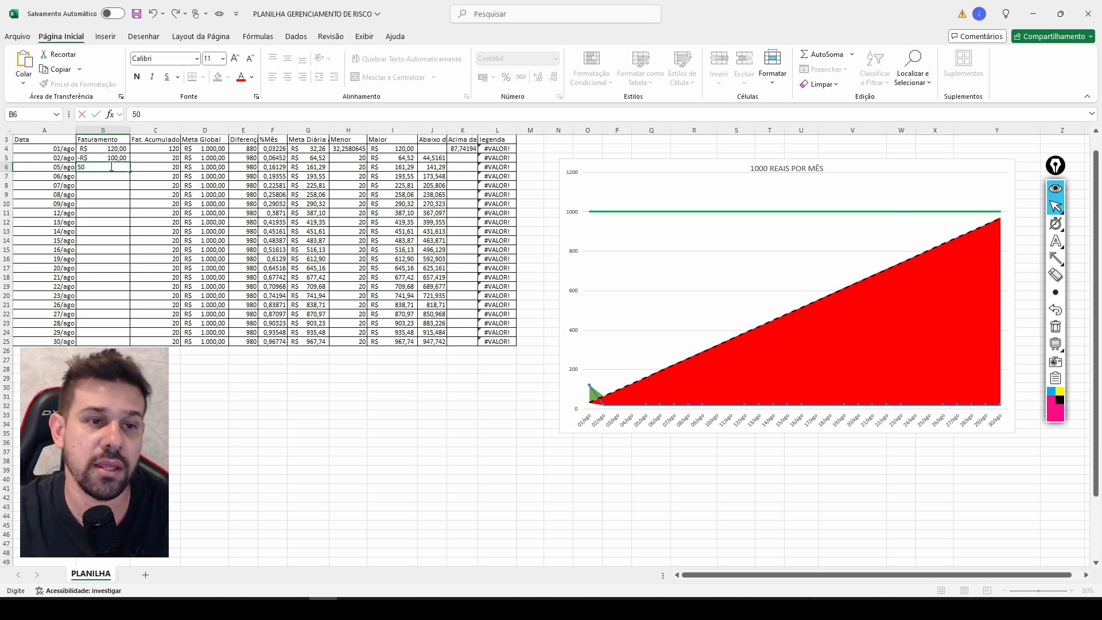
{"action": "key", "text": "Return"}
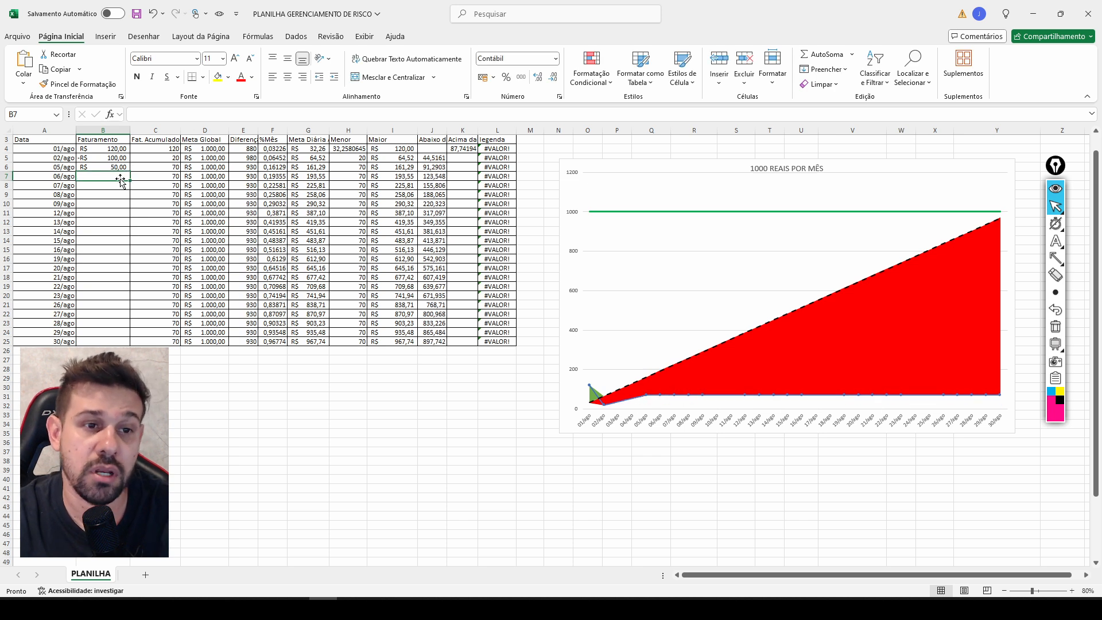
{"action": "type", "text": "90"}
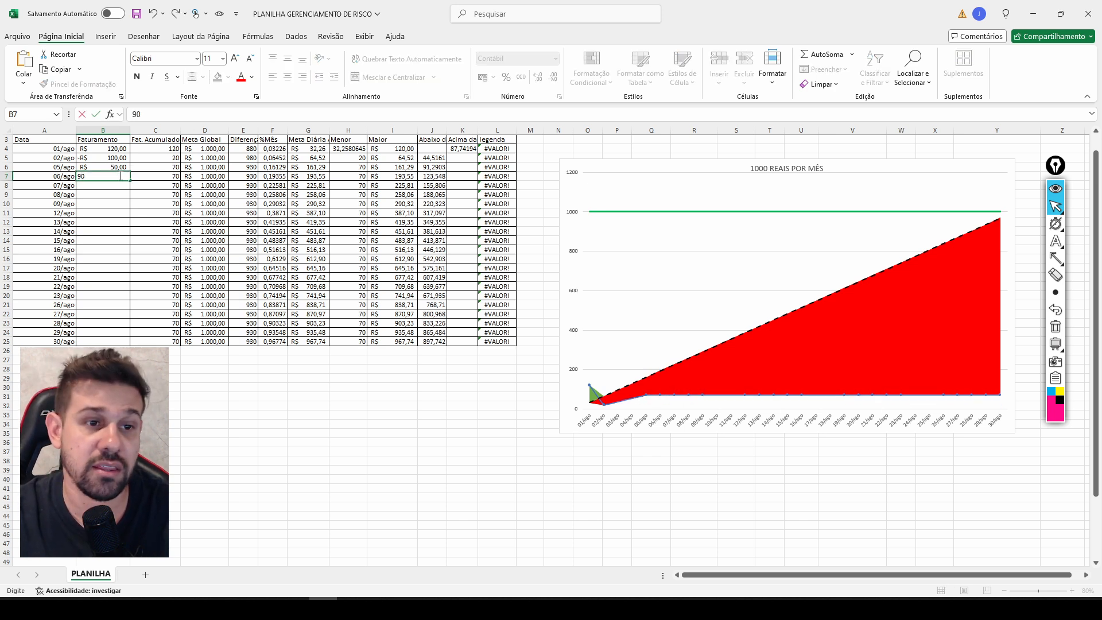
{"action": "key", "text": "Return"}
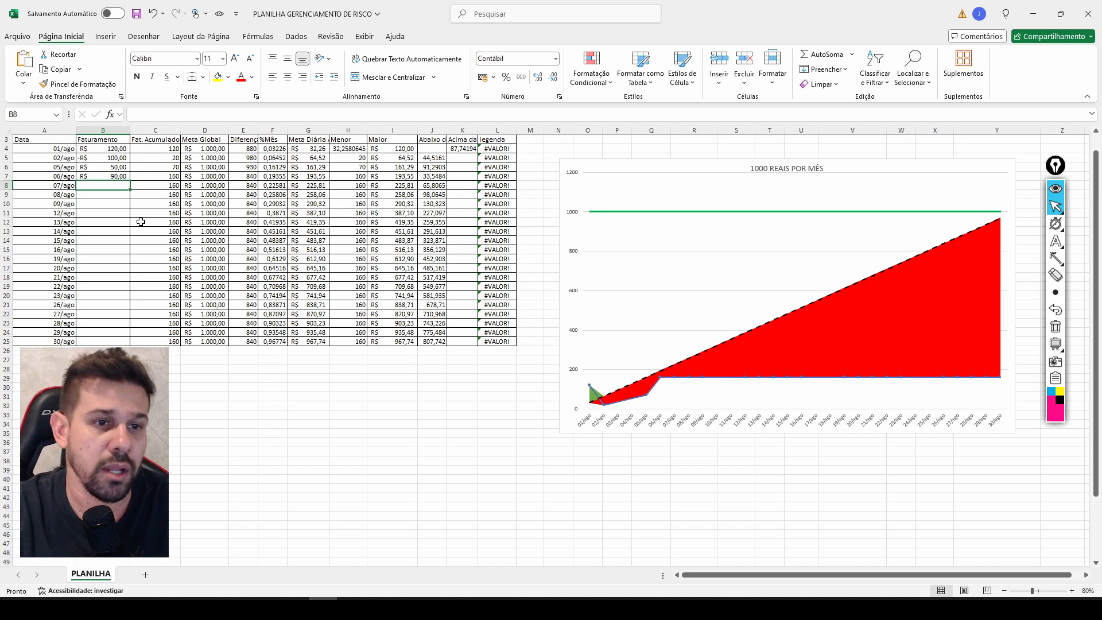
{"action": "type", "text": "60"}
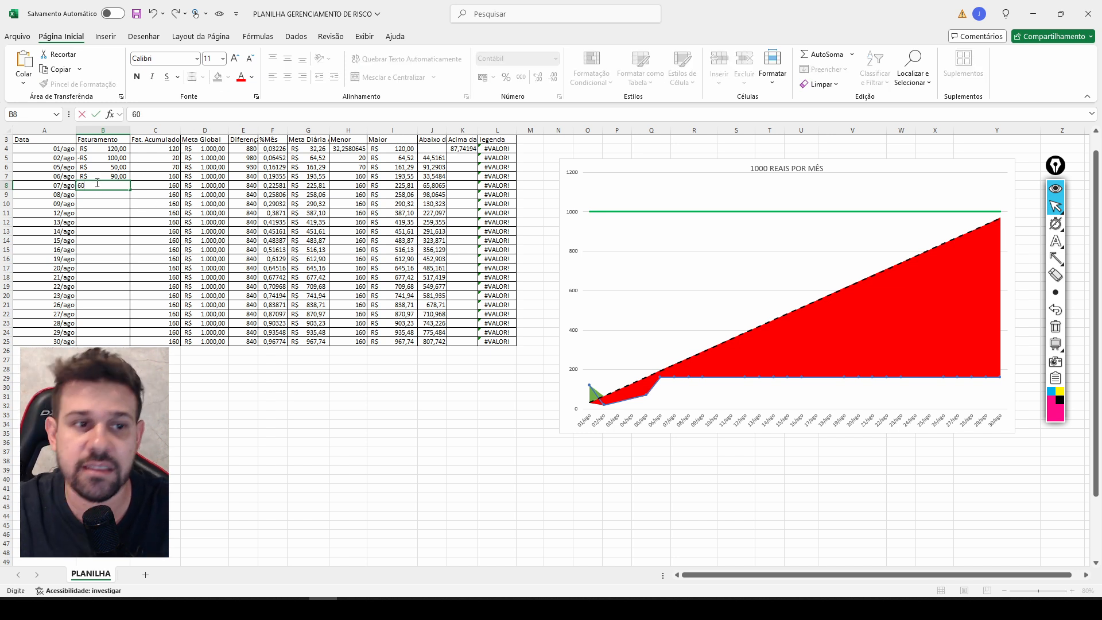
{"action": "key", "text": "Return"}
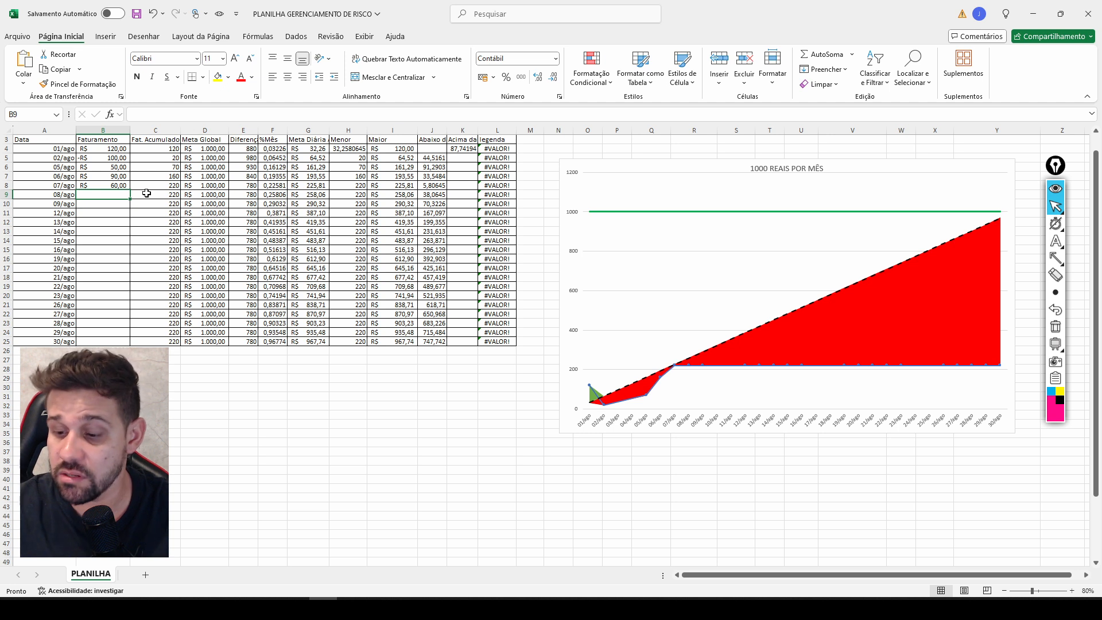
{"action": "type", "text": "200"}
{"action": "key", "text": "Return"}
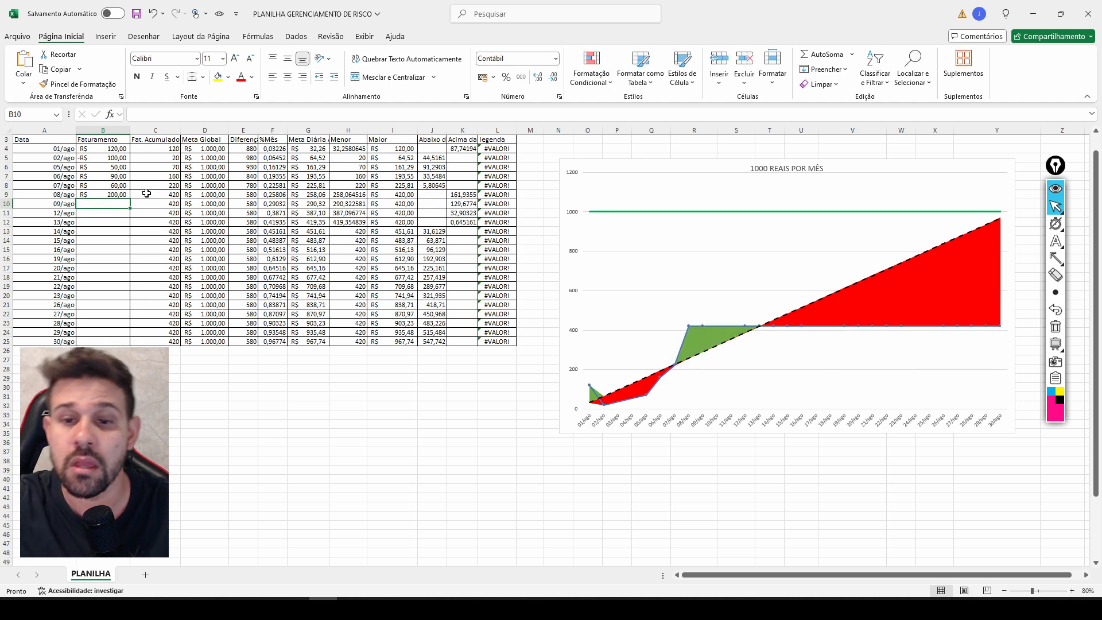
Mark the large green area above the dashed goal line with arrow annotations, add one pointing up past the 1000 line, and clear them all.
{"action": "left_click", "coordinate": [1056, 258]}
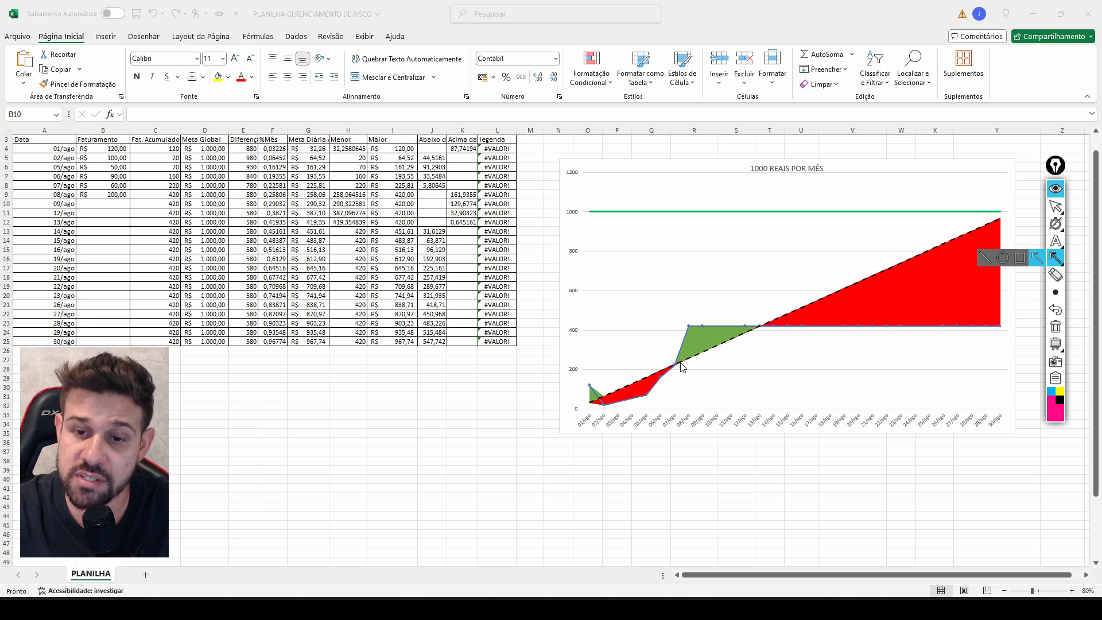
{"action": "left_click_drag", "start_coordinate": [682, 367], "coordinate": [759, 327]}
{"action": "left_click_drag", "start_coordinate": [613, 329], "coordinate": [683, 347]}
{"action": "left_click_drag", "start_coordinate": [668, 276], "coordinate": [690, 318]}
{"action": "left_click_drag", "start_coordinate": [717, 271], "coordinate": [707, 322]}
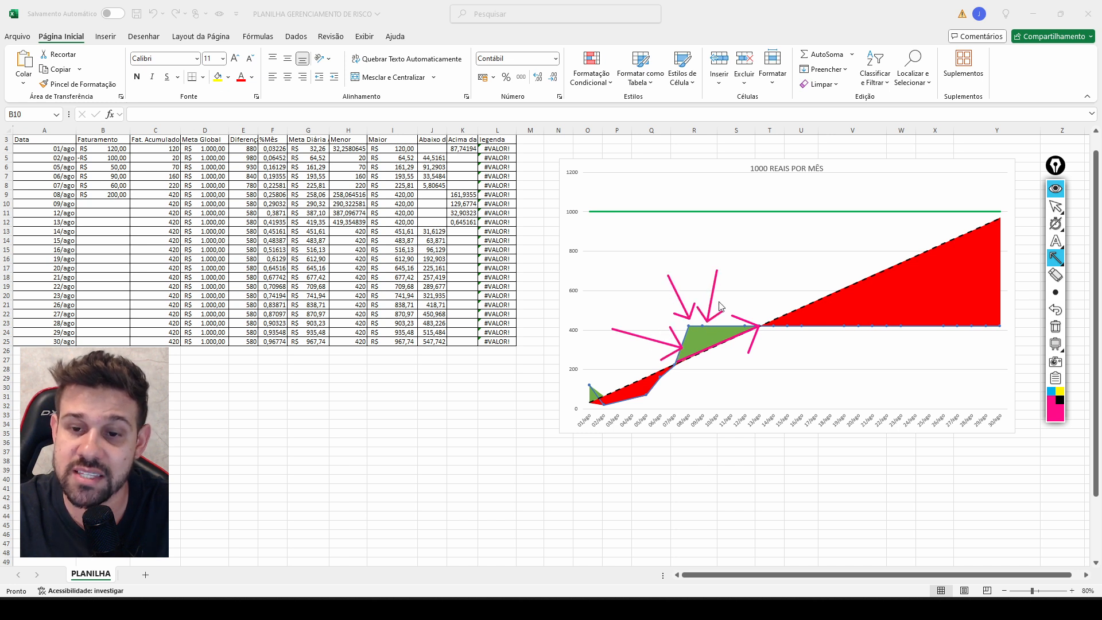
{"action": "mouse_move", "coordinate": [761, 265]}
{"action": "left_mouse_down"}
{"action": "mouse_move", "coordinate": [726, 320]}
{"action": "mouse_move", "coordinate": [776, 184]}
{"action": "left_mouse_up"}
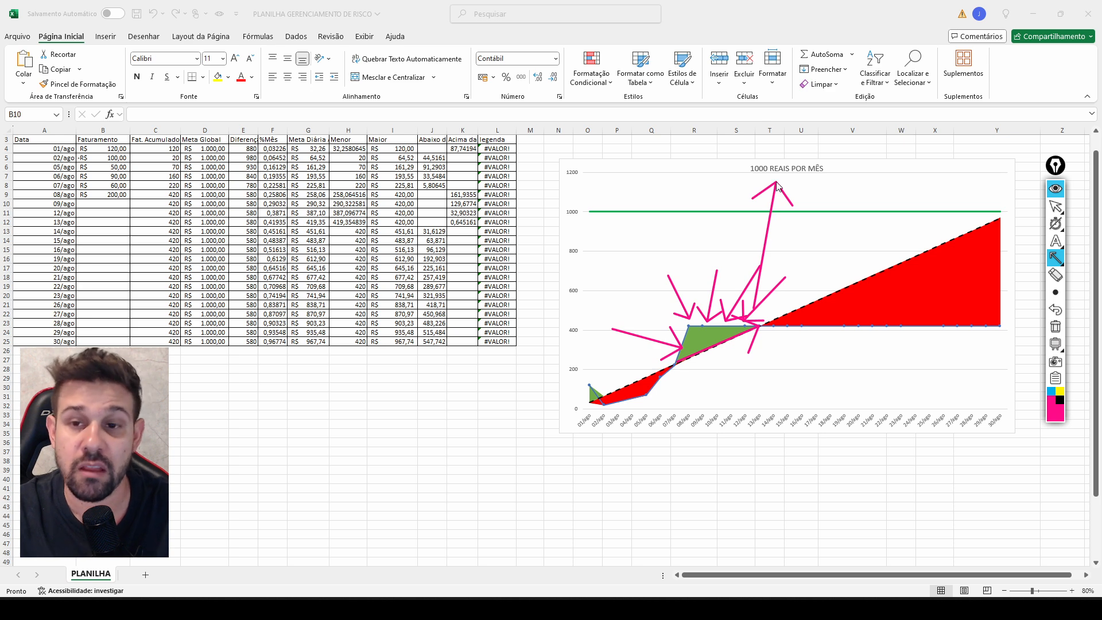
{"action": "left_click", "coordinate": [1055, 327]}
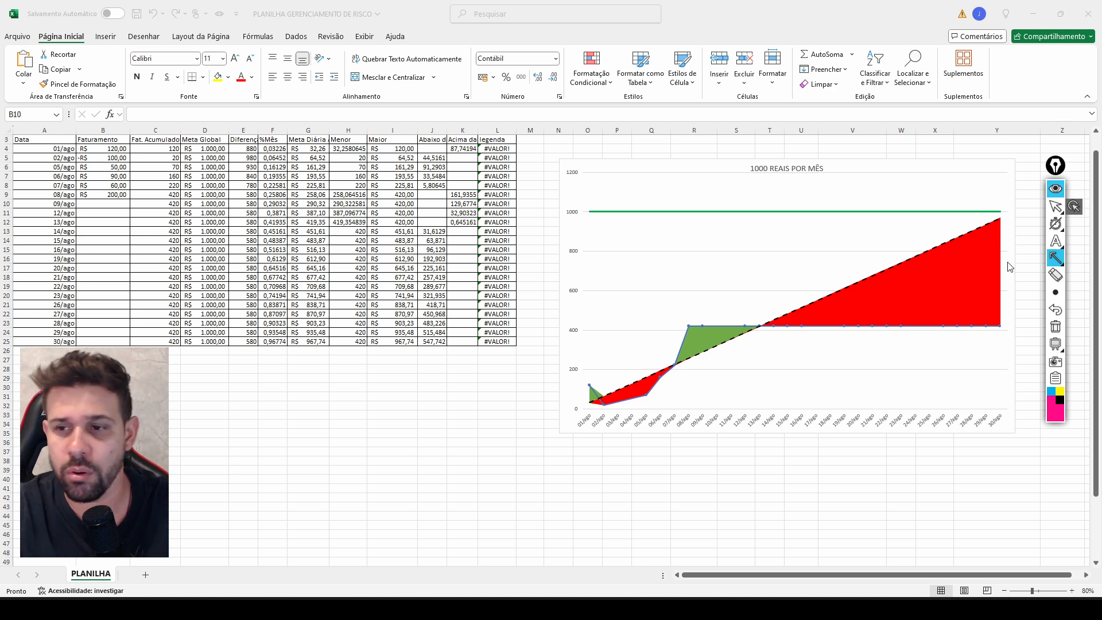
Draw a rising arrow below the chart and trace the blue line from 01/ago with arrow annotations, and clear them all.
{"action": "left_click_drag", "start_coordinate": [601, 529], "coordinate": [596, 473]}
{"action": "mouse_move", "coordinate": [591, 432]}
{"action": "left_mouse_down"}
{"action": "mouse_move", "coordinate": [585, 390]}
{"action": "mouse_move", "coordinate": [594, 399]}
{"action": "mouse_move", "coordinate": [660, 384]}
{"action": "mouse_move", "coordinate": [759, 205]}
{"action": "mouse_move", "coordinate": [832, 208]}
{"action": "mouse_move", "coordinate": [772, 228]}
{"action": "mouse_move", "coordinate": [690, 327]}
{"action": "mouse_move", "coordinate": [678, 463]}
{"action": "left_mouse_up"}
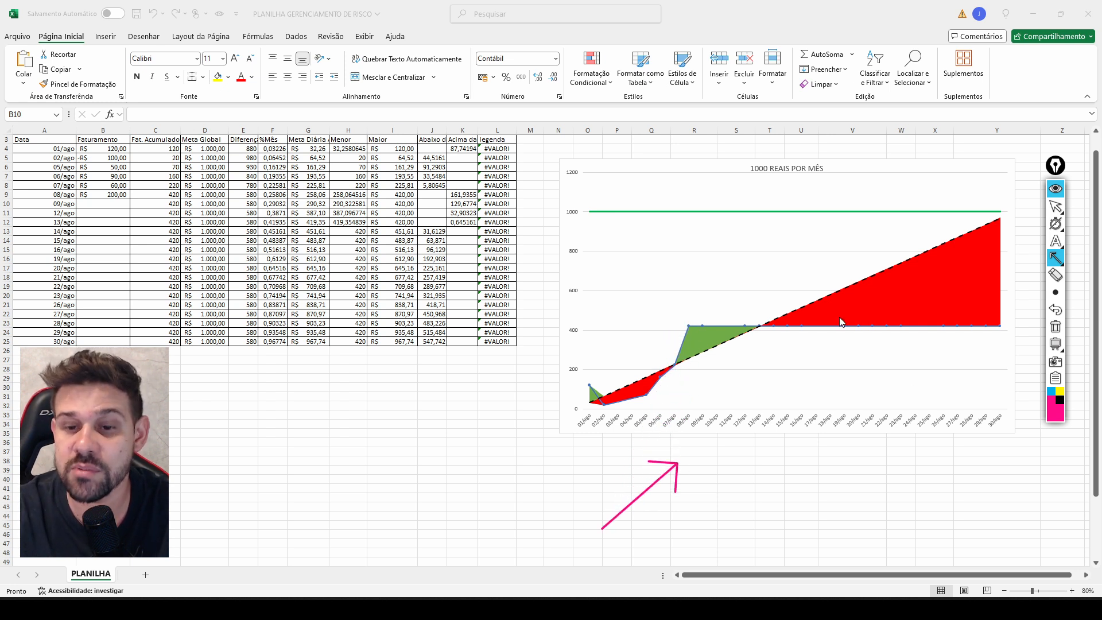
{"action": "left_click_drag", "start_coordinate": [731, 327], "coordinate": [763, 326]}
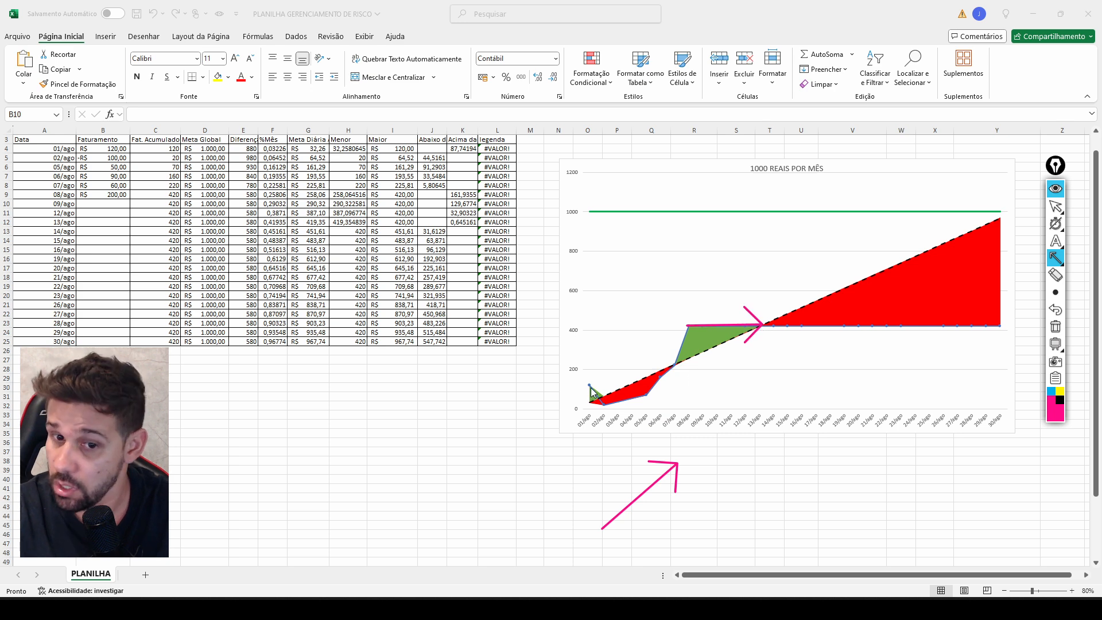
{"action": "mouse_move", "coordinate": [591, 392]}
{"action": "left_mouse_down"}
{"action": "mouse_move", "coordinate": [605, 407]}
{"action": "mouse_move", "coordinate": [658, 398]}
{"action": "mouse_move", "coordinate": [688, 335]}
{"action": "left_mouse_up"}
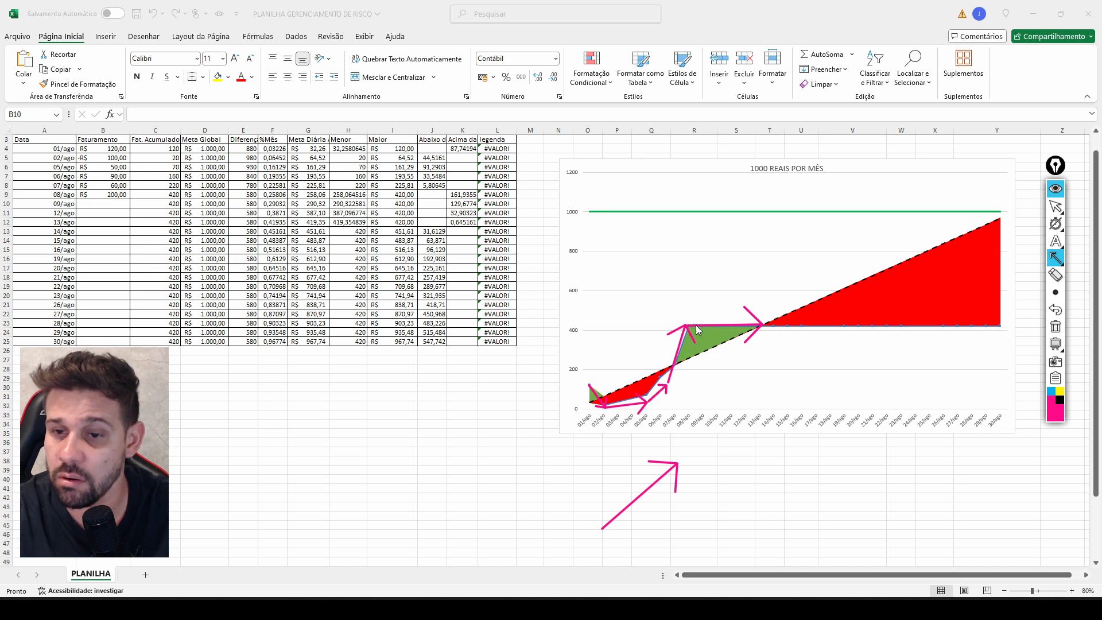
{"action": "left_click", "coordinate": [1055, 326]}
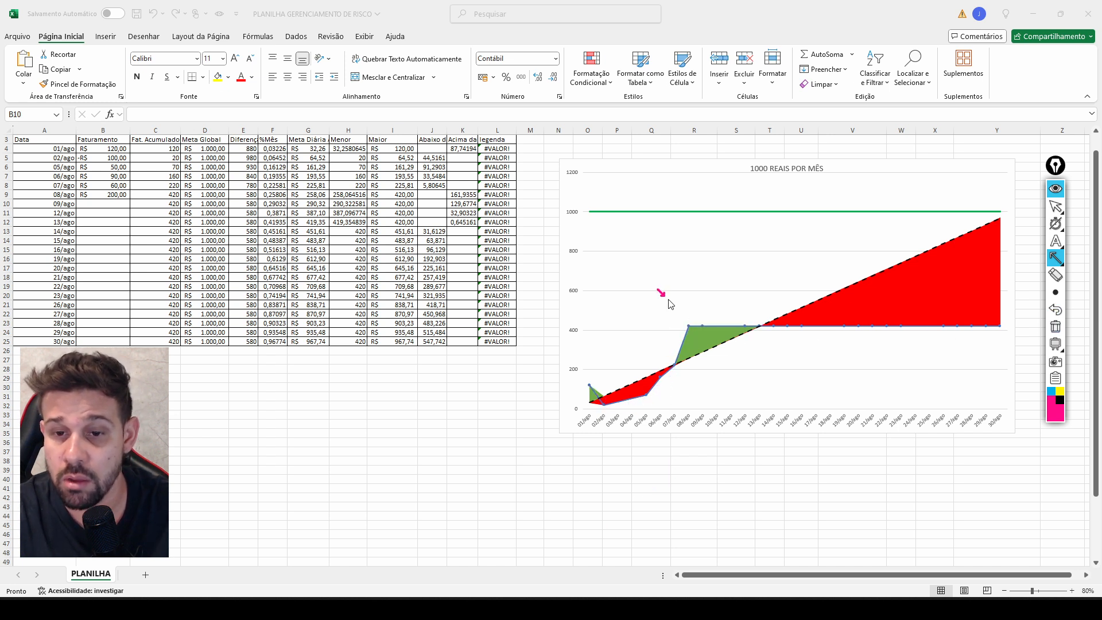
Point arrow annotations at the blue line's 08/ago and 09/ago points on the chart.
{"action": "mouse_move", "coordinate": [658, 290]}
{"action": "left_mouse_down"}
{"action": "mouse_move", "coordinate": [686, 323]}
{"action": "mouse_move", "coordinate": [683, 314]}
{"action": "left_mouse_up"}
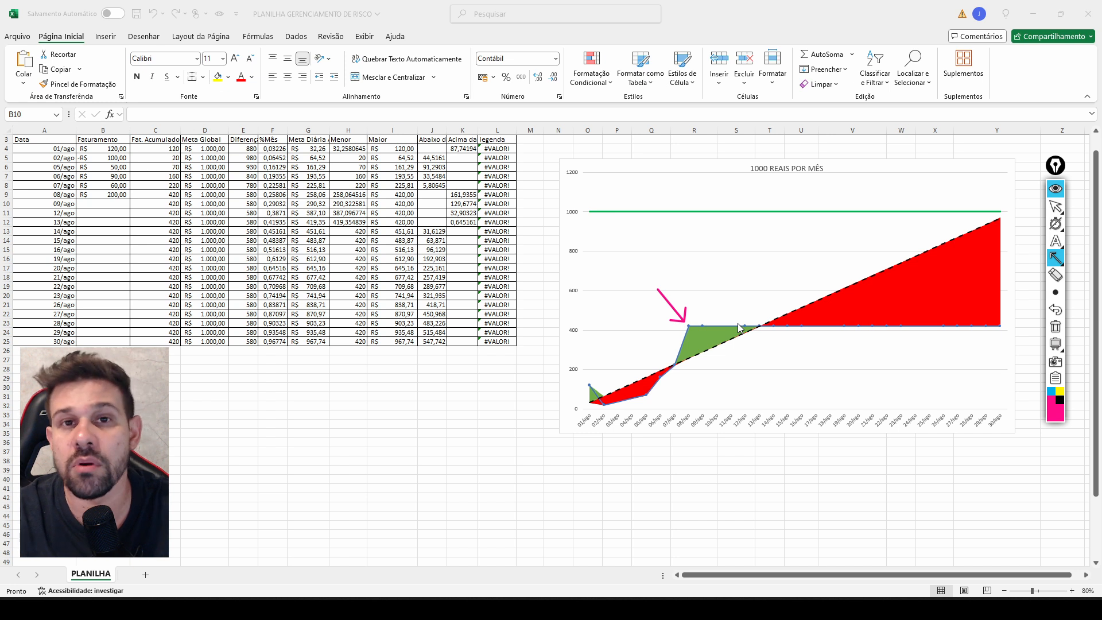
{"action": "left_click_drag", "start_coordinate": [712, 292], "coordinate": [701, 322]}
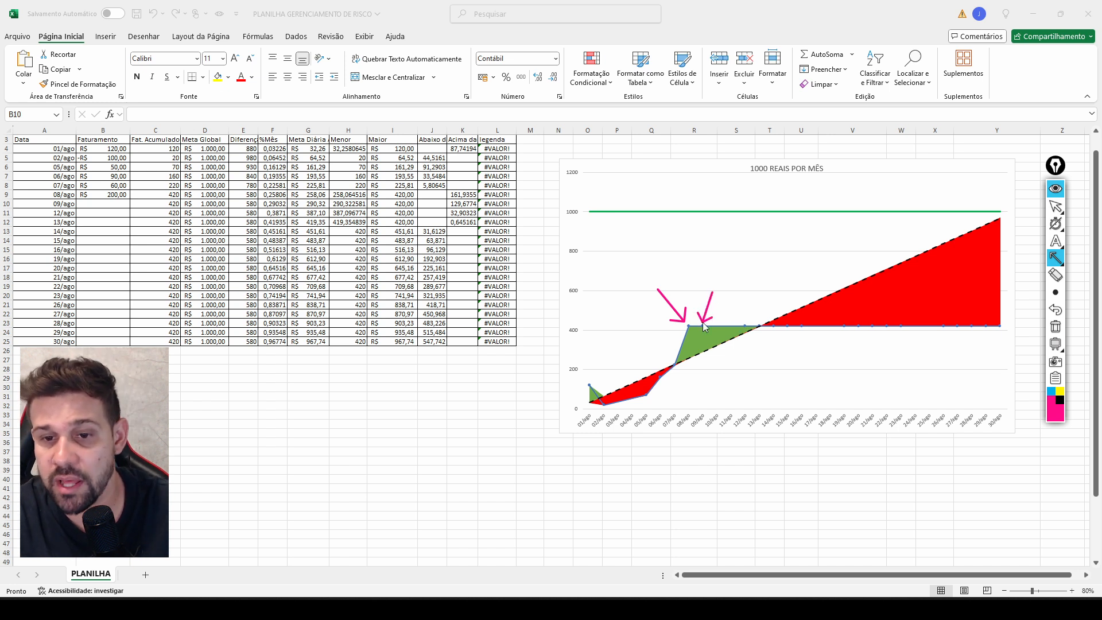
{"action": "left_click", "coordinate": [1055, 206]}
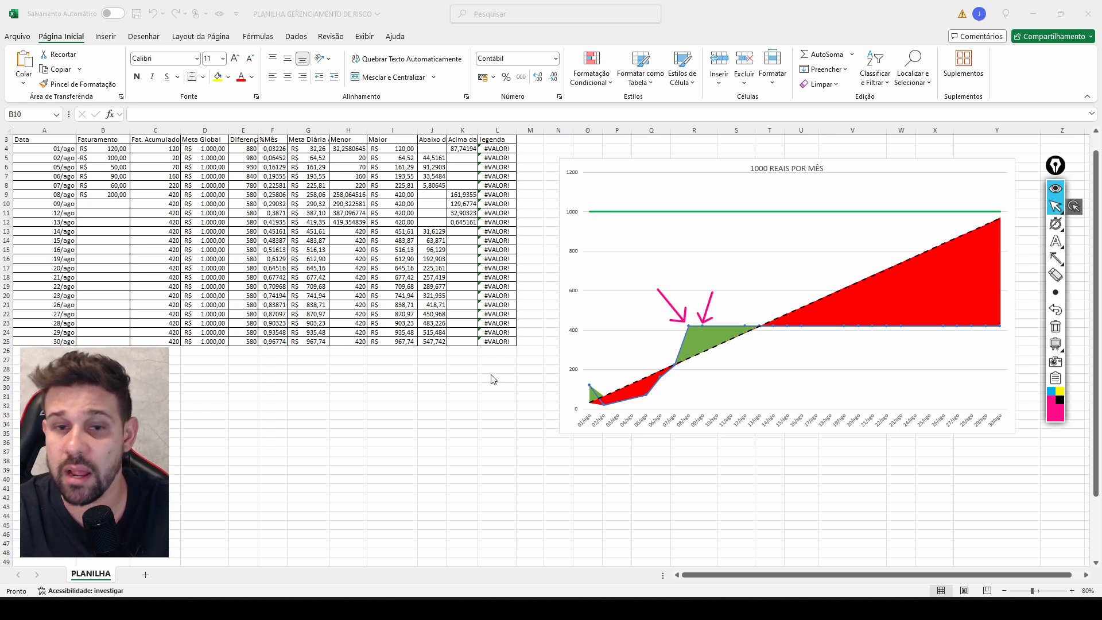
Enter Faturamento values of 10 for 09/ago in cell B10 and 150 for 12/ago in cell B11.
{"action": "left_click", "coordinate": [109, 205]}
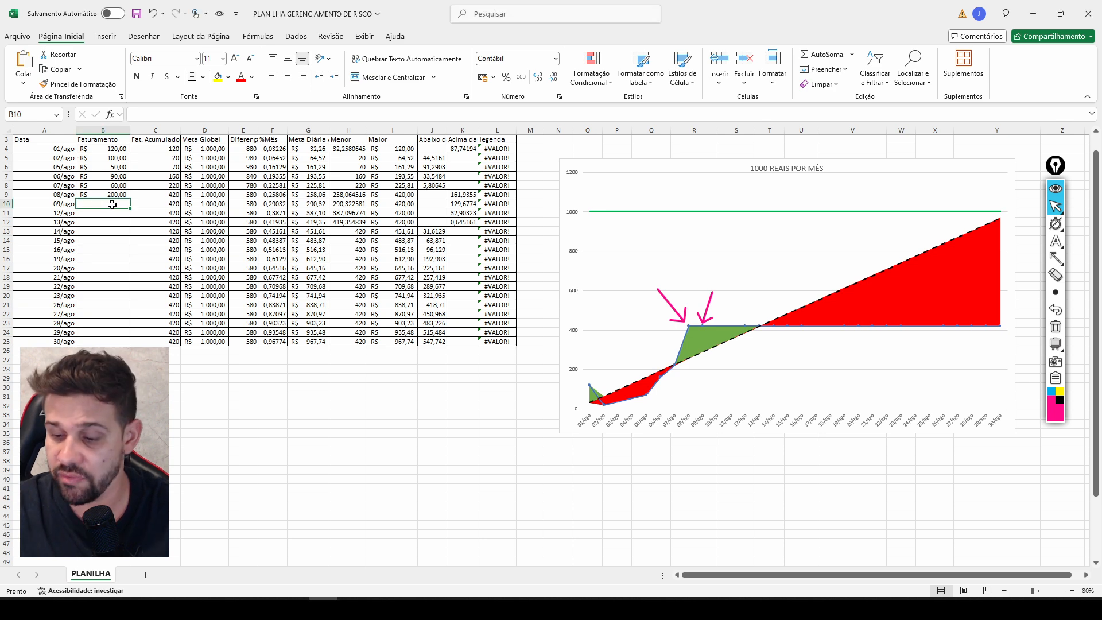
{"action": "type", "text": "0"}
{"action": "key", "text": "Return"}
{"action": "left_click", "coordinate": [112, 204]}
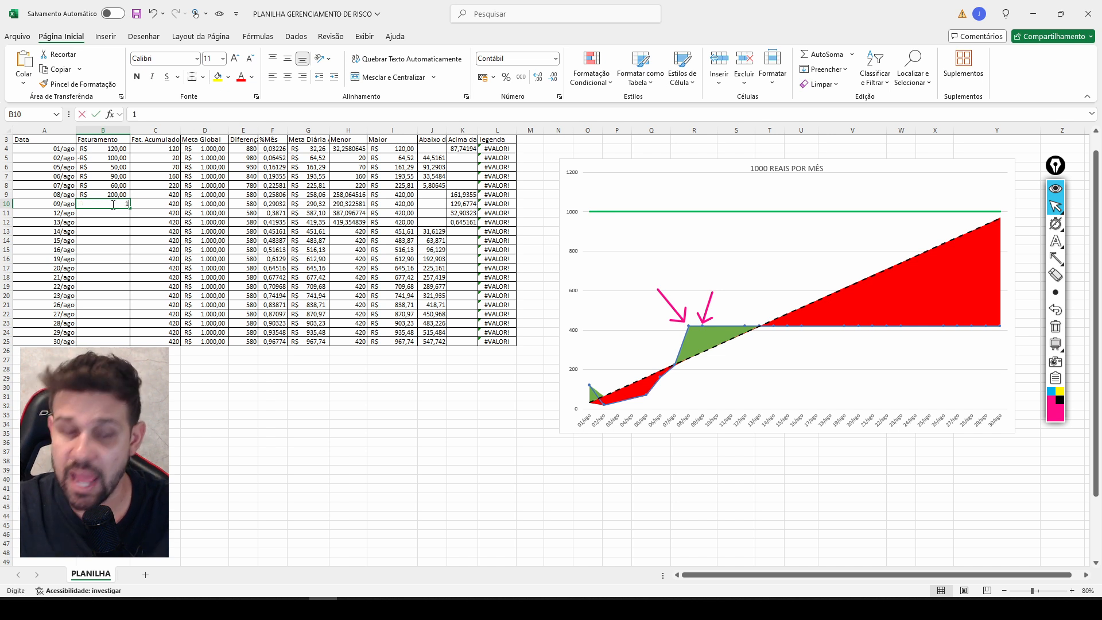
{"action": "type", "text": "10"}
{"action": "key", "text": "Return"}
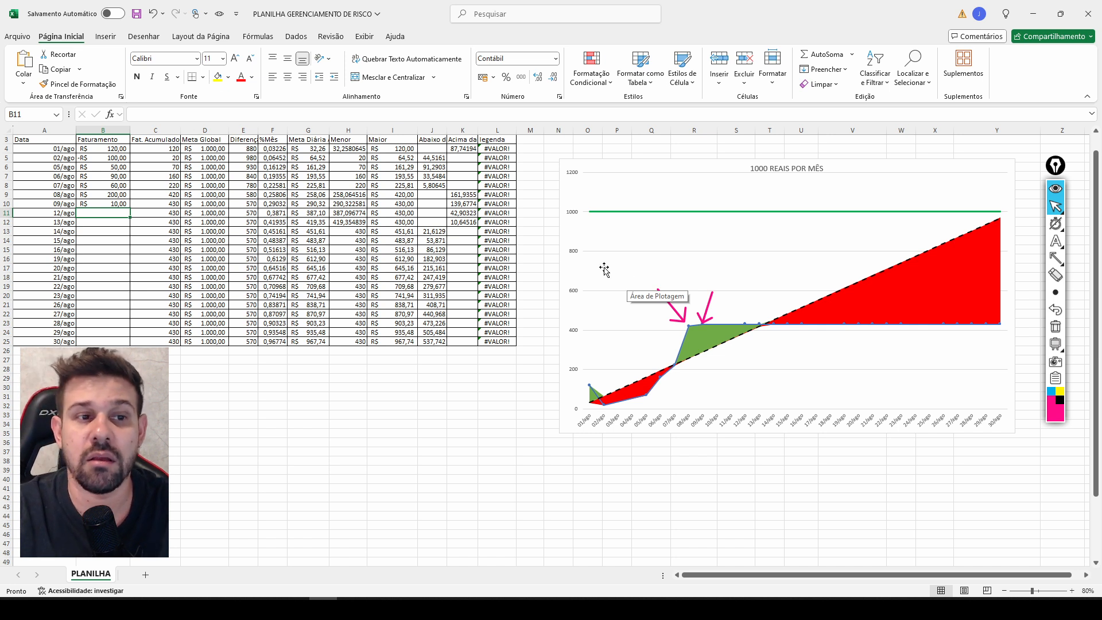
{"action": "left_click", "coordinate": [110, 228]}
{"action": "left_click", "coordinate": [114, 213]}
{"action": "type", "text": "150"}
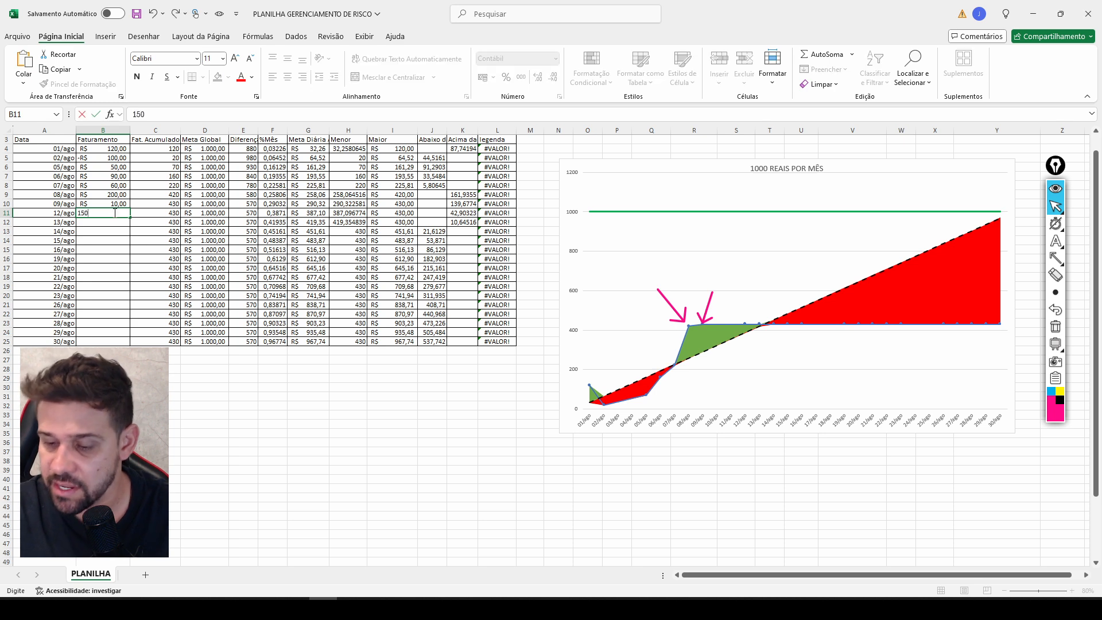
{"action": "key", "text": "Return"}
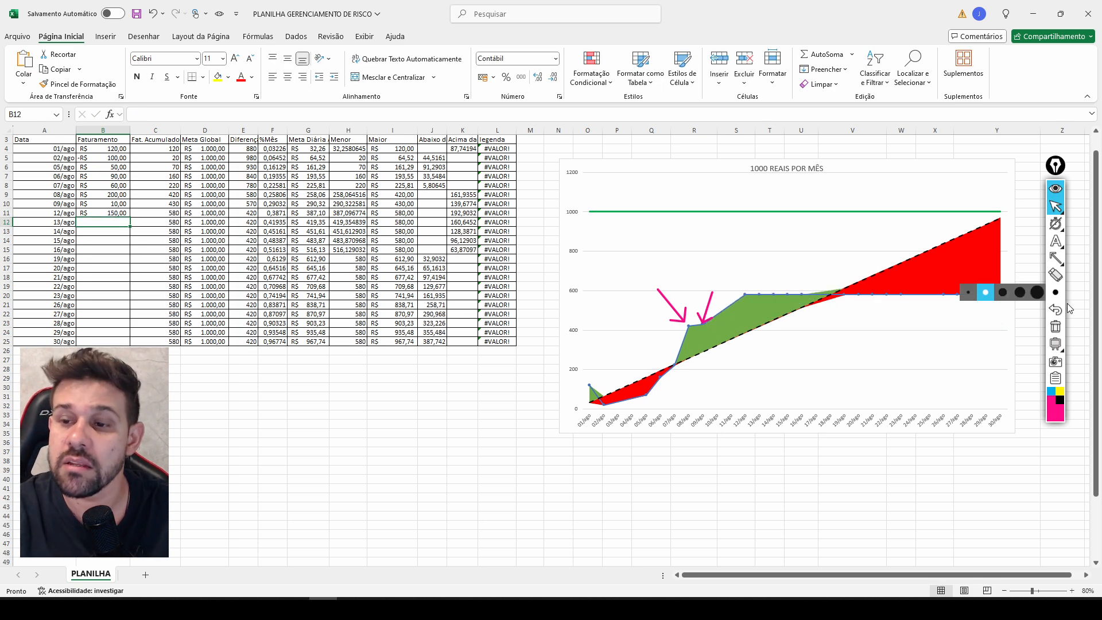
Clear all arrow annotations from the chart and the sheet.
{"action": "left_click", "coordinate": [1056, 310]}
{"action": "left_click", "coordinate": [1056, 311]}
{"action": "left_click", "coordinate": [1056, 311]}
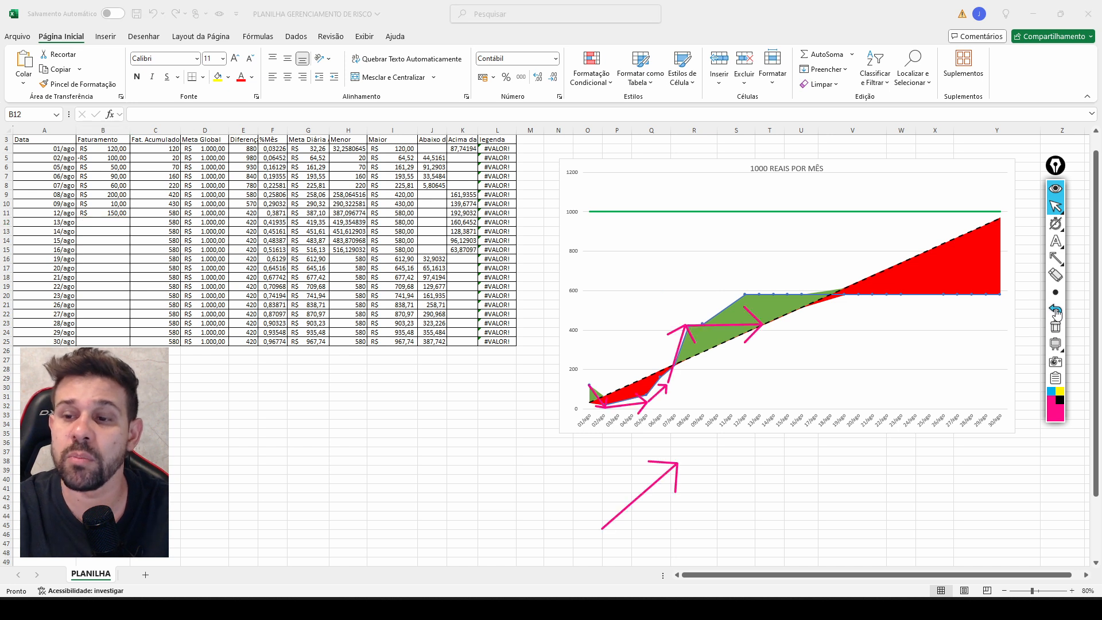
{"action": "left_click", "coordinate": [1055, 327]}
Enter -100 as the Faturamento for 13/ago in cell B12.
{"action": "mouse_move", "coordinate": [1059, 221]}
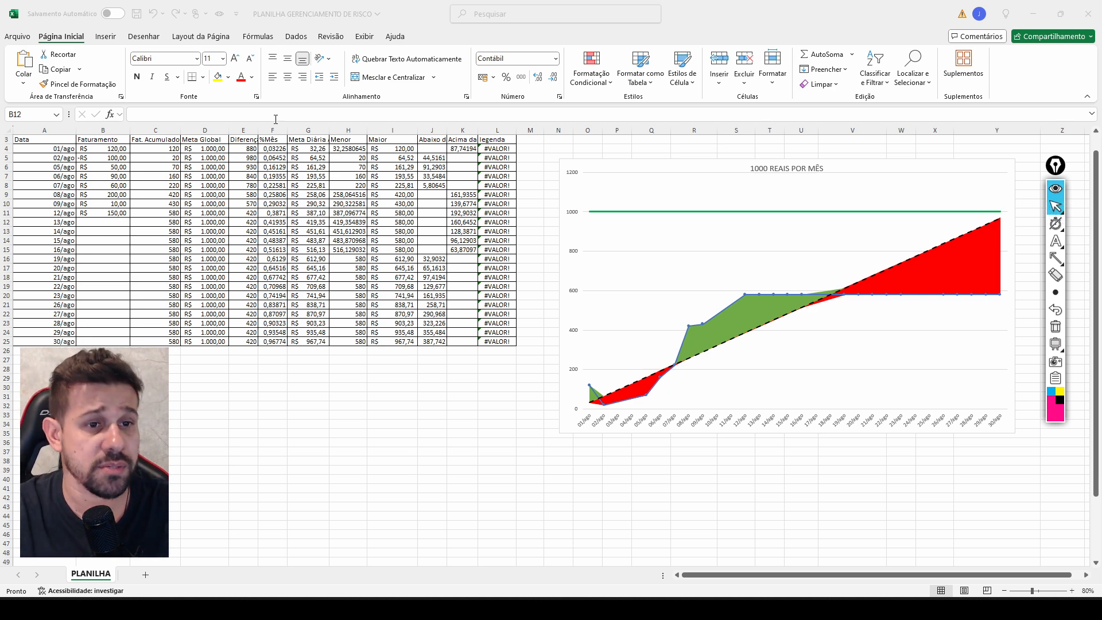
{"action": "left_click", "coordinate": [120, 223]}
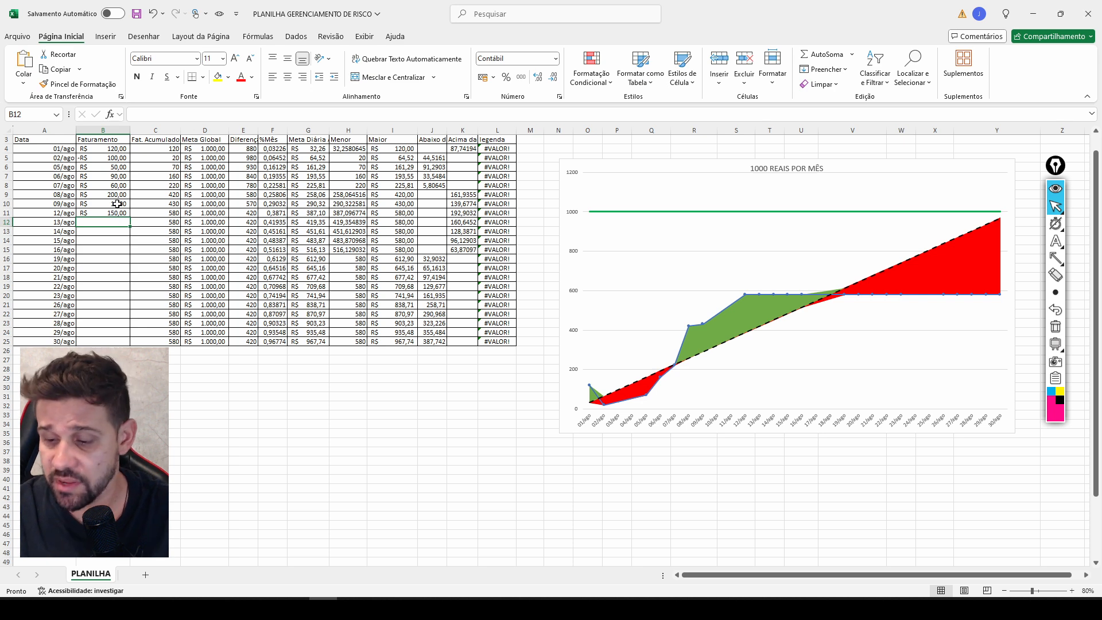
{"action": "type", "text": "-100"}
{"action": "key", "text": "Return"}
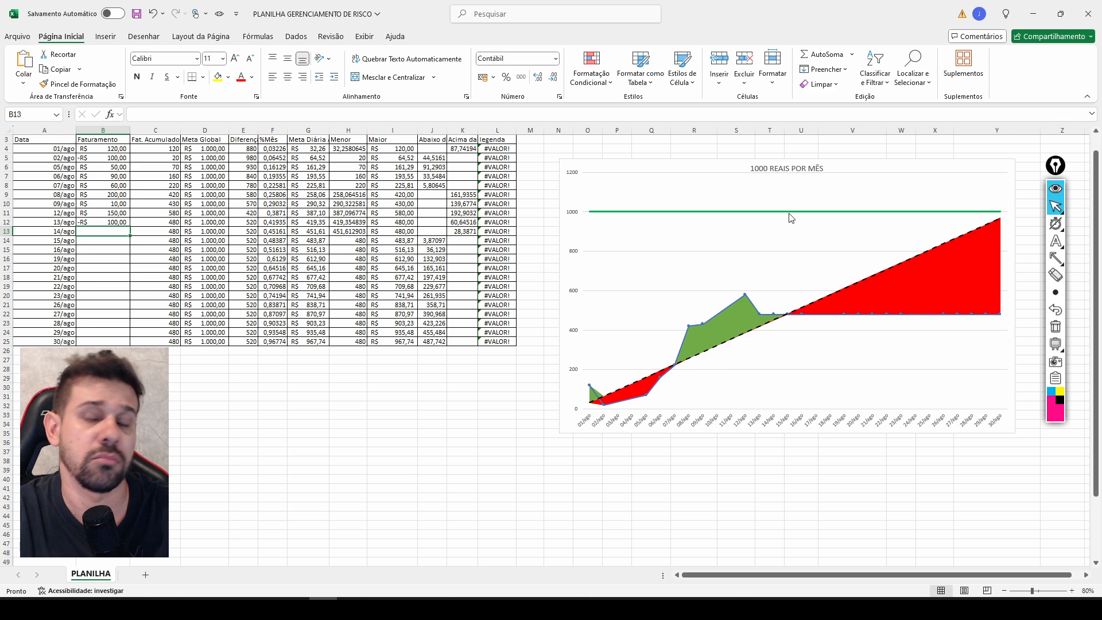
Draw an arrow annotation from the 14/ago axis label up to the blue line's point on that date.
{"action": "left_click", "coordinate": [1056, 258]}
{"action": "mouse_move", "coordinate": [777, 414]}
{"action": "left_mouse_down"}
{"action": "mouse_move", "coordinate": [762, 323]}
{"action": "mouse_move", "coordinate": [775, 312]}
{"action": "left_mouse_up"}
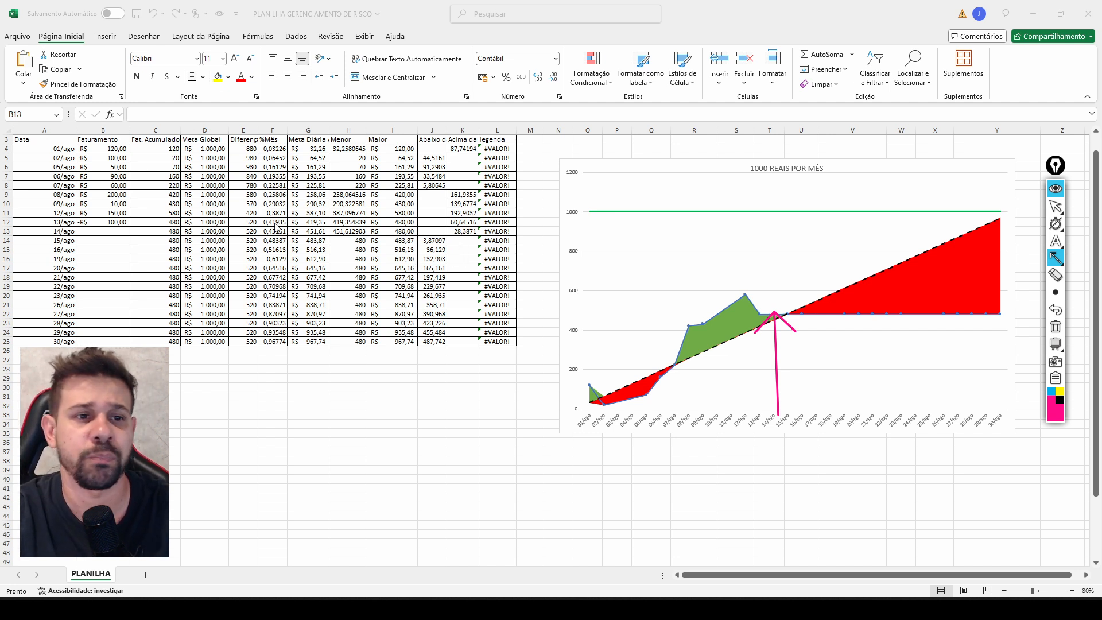
{"action": "left_click", "coordinate": [1056, 206]}
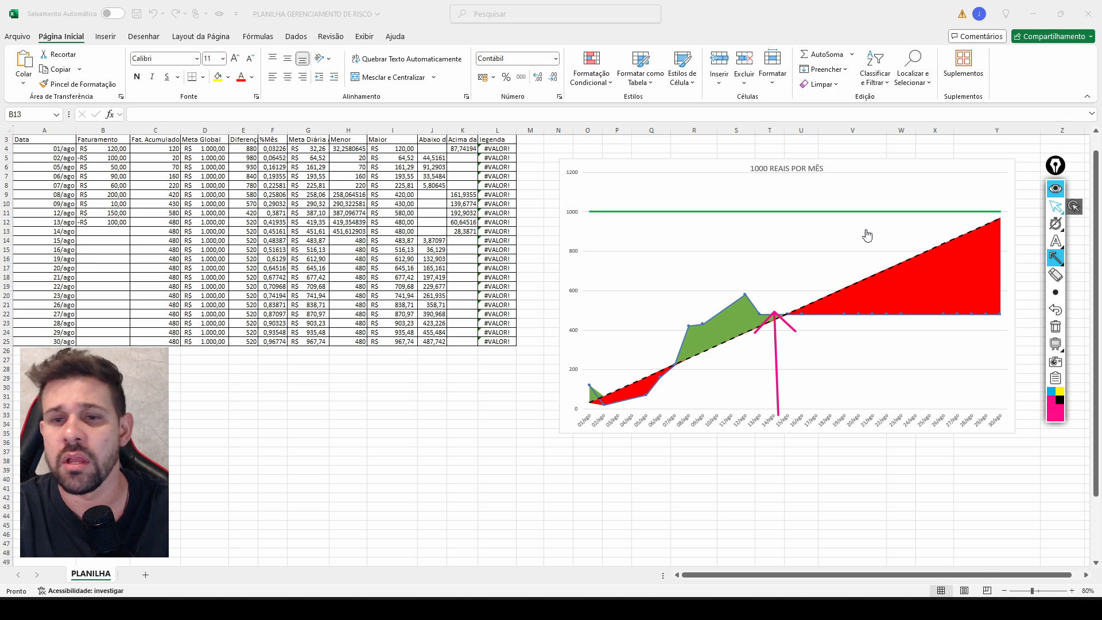
Enter 250 as the Faturamento for 14/ago in cell B13.
{"action": "left_click", "coordinate": [113, 232]}
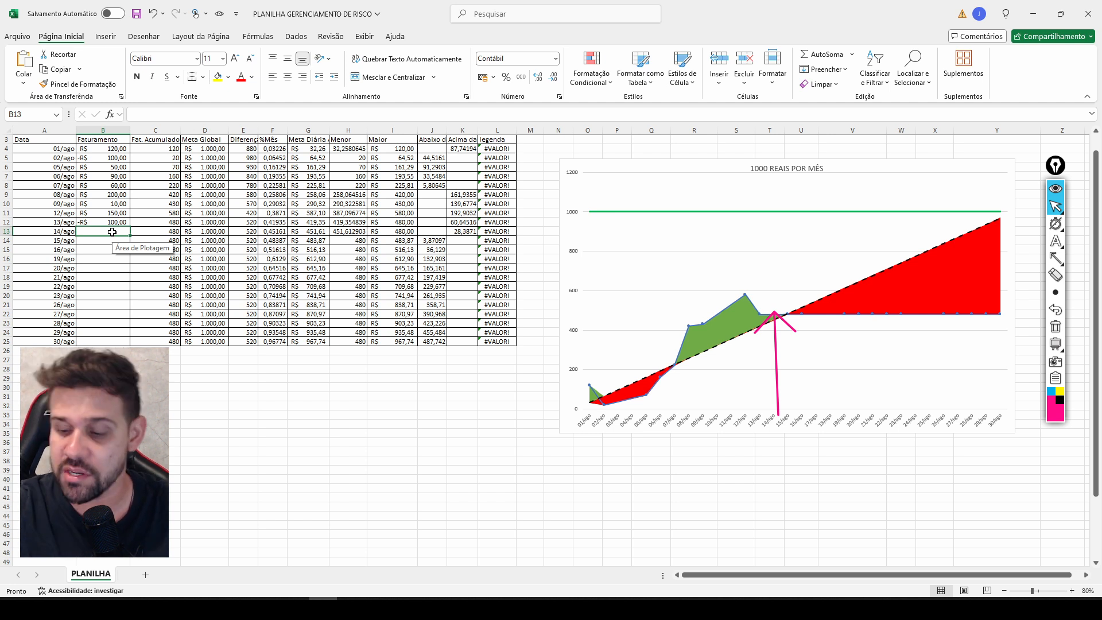
{"action": "type", "text": "250"}
{"action": "key", "text": "Return"}
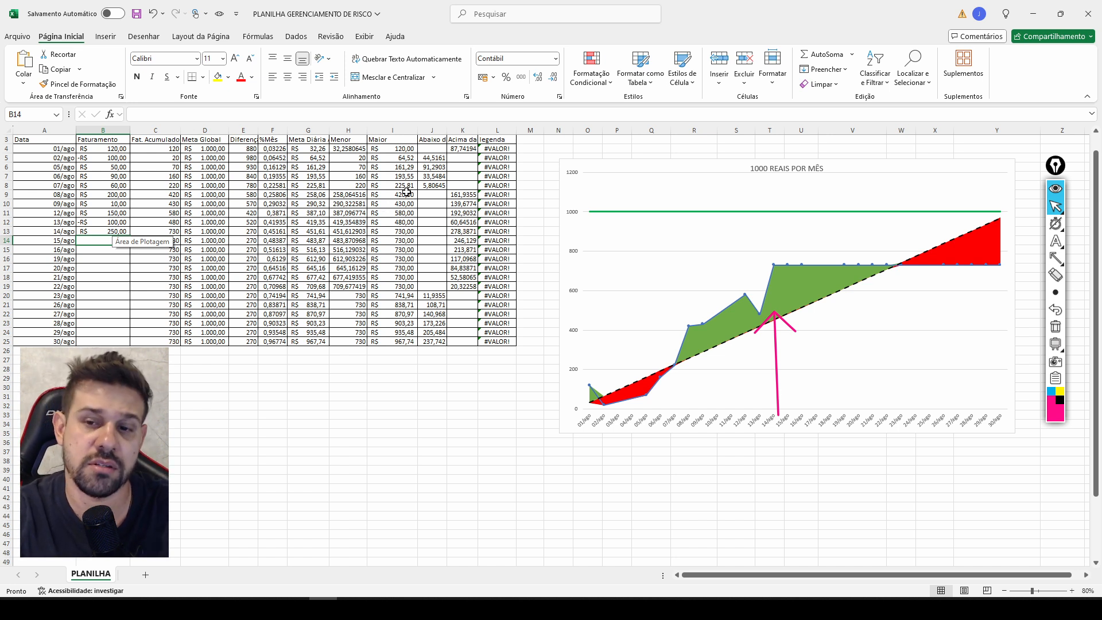
Remove the arrow annotation at 14/ago from the chart.
{"action": "left_click", "coordinate": [1056, 311]}
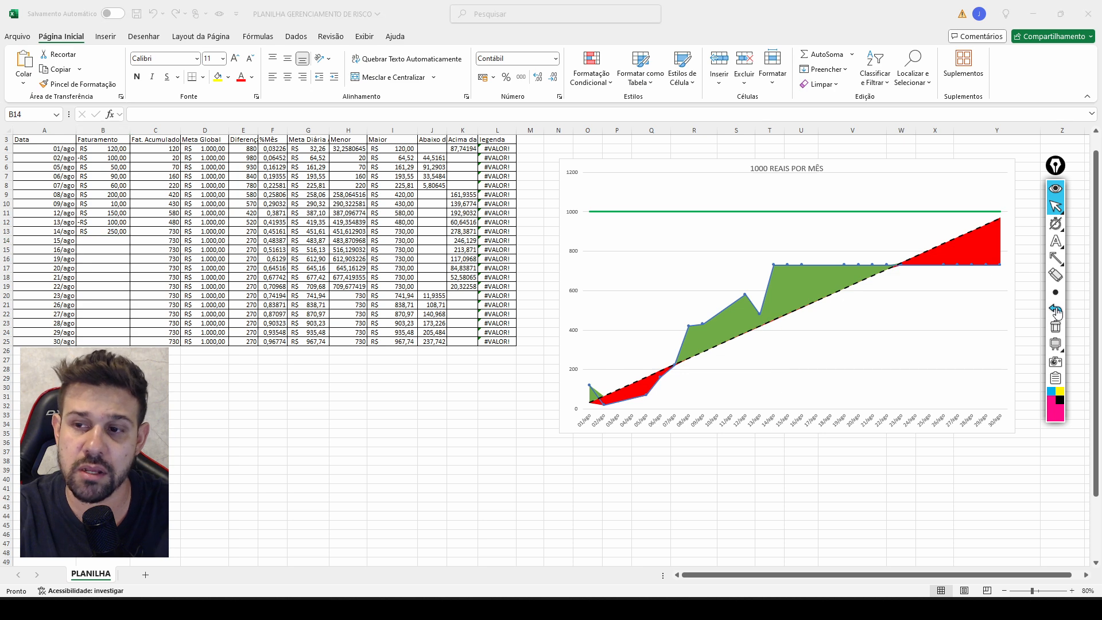
{"action": "left_click", "coordinate": [1056, 192]}
{"action": "left_click", "coordinate": [1056, 192]}
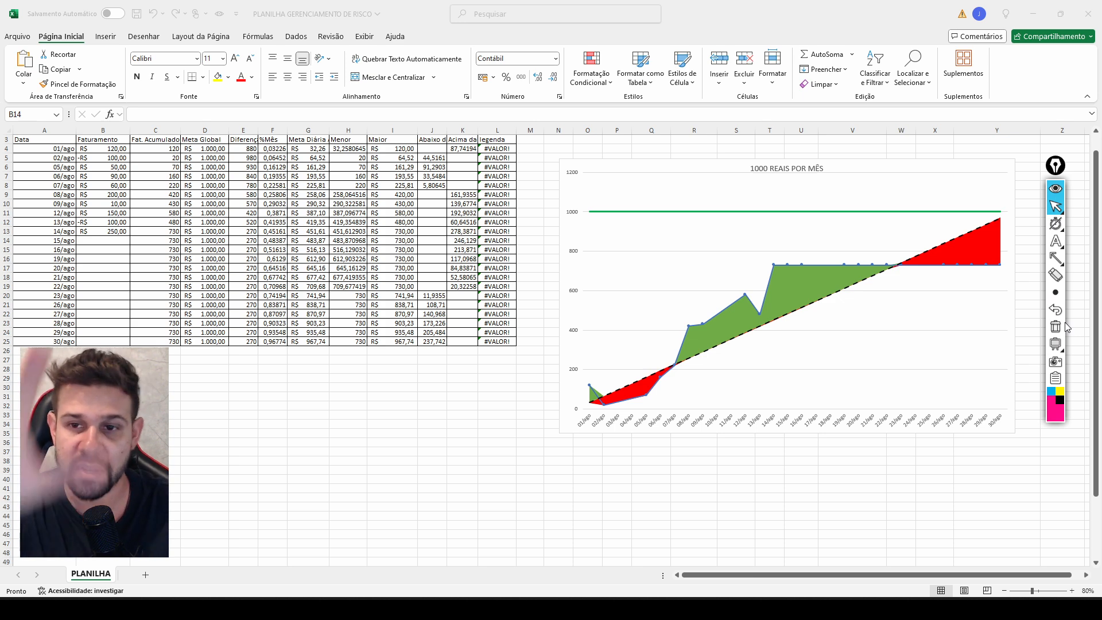
Draw arrow annotations toward the chart title and along the dashed line from 07/ago, and clear them.
{"action": "left_click", "coordinate": [1059, 261]}
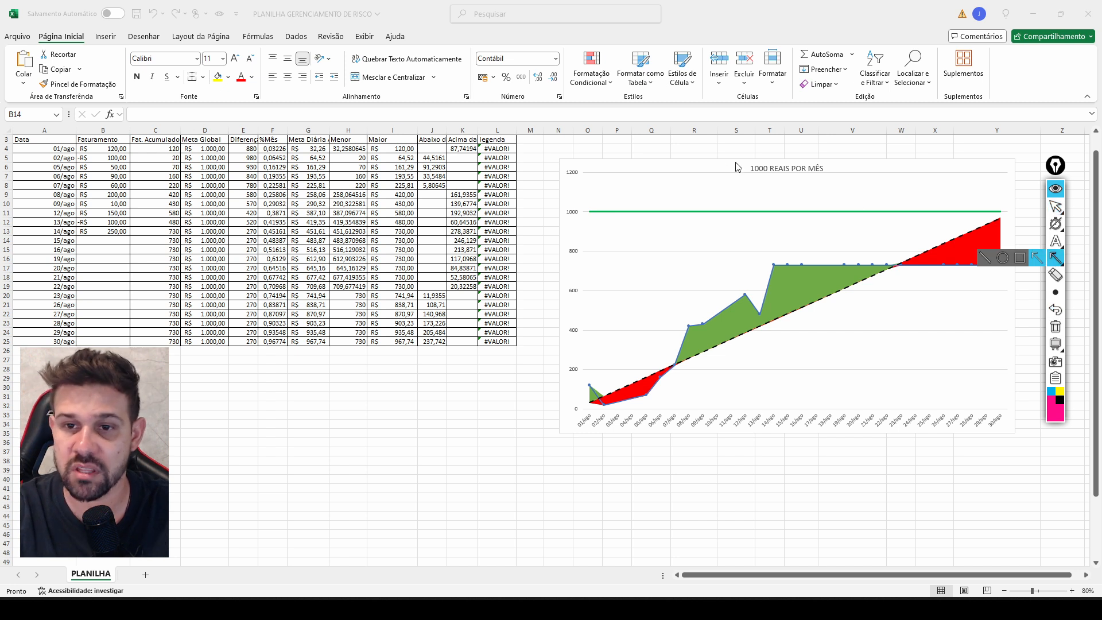
{"action": "left_click_drag", "start_coordinate": [710, 165], "coordinate": [749, 166]}
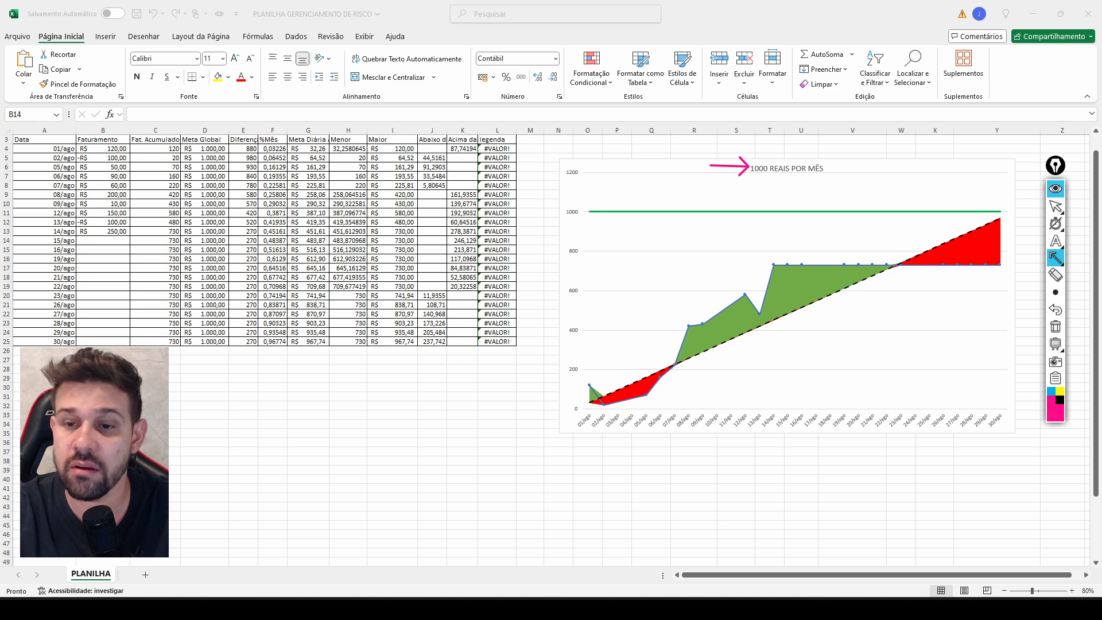
{"action": "left_click", "coordinate": [1056, 258]}
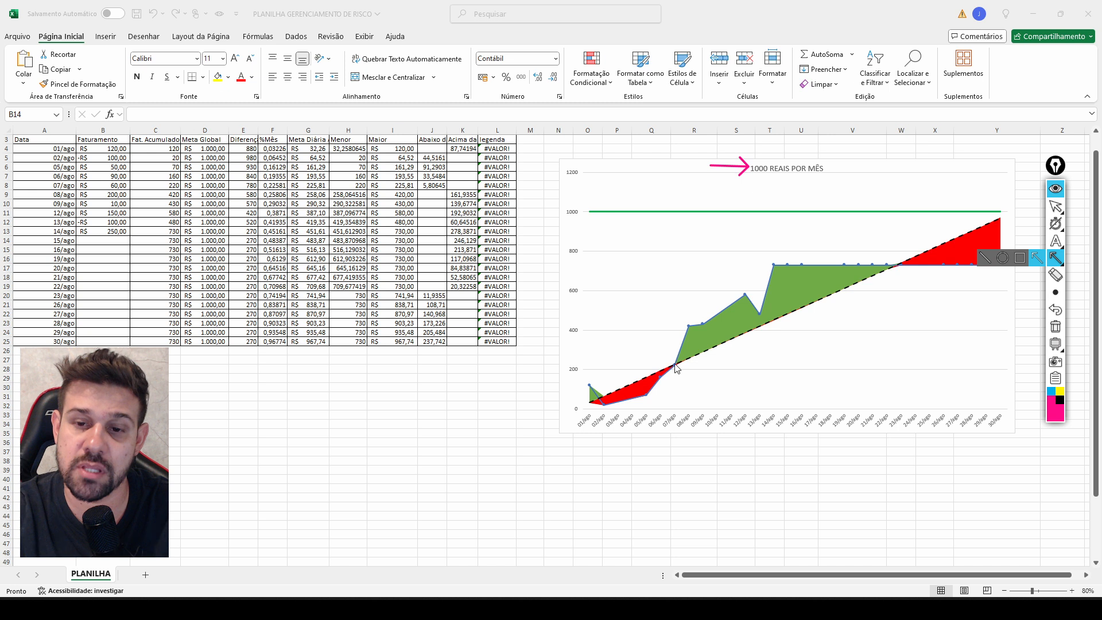
{"action": "left_click_drag", "start_coordinate": [676, 368], "coordinate": [801, 309]}
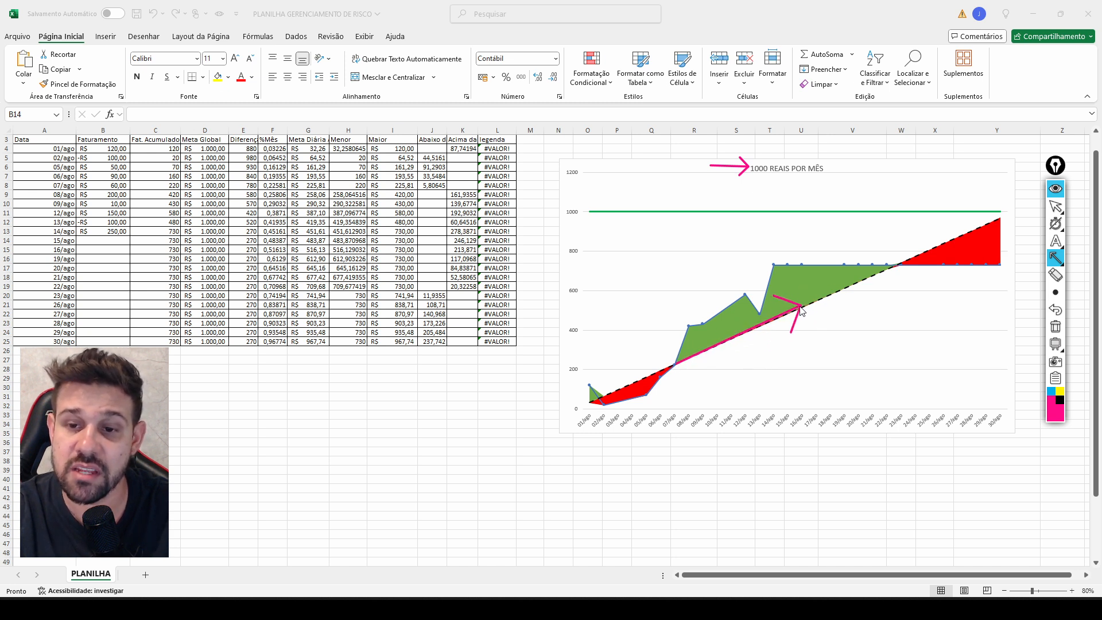
{"action": "left_click", "coordinate": [1055, 327]}
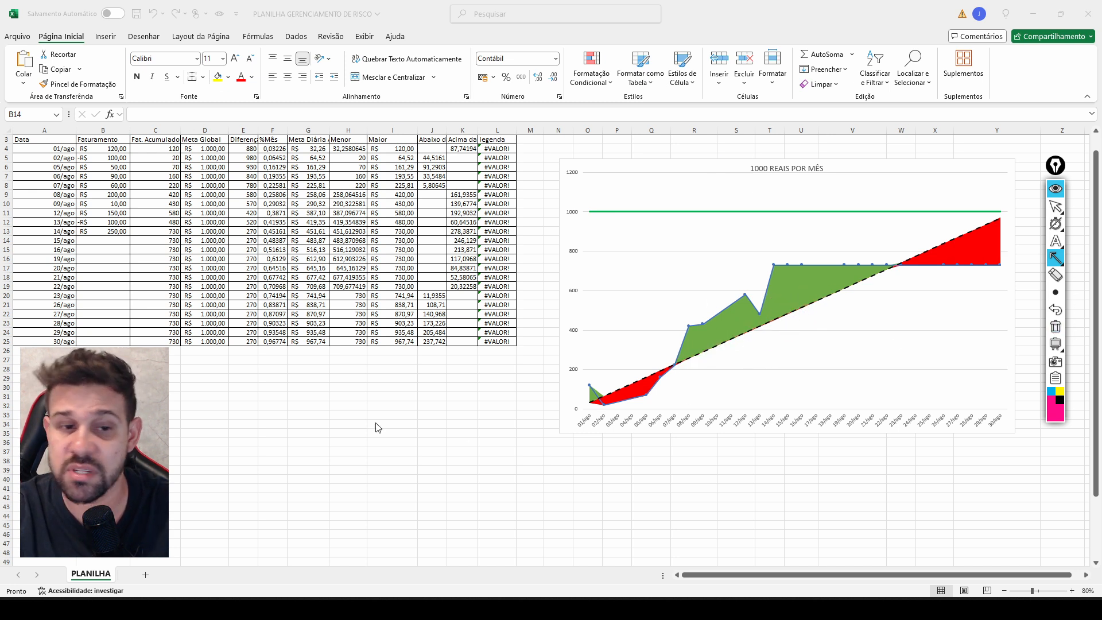
Draw arrows up to the blue line's 14/ago peak and diagonally down from it, clearing the annotations after each illustration.
{"action": "mouse_move", "coordinate": [120, 433]}
{"action": "left_mouse_down"}
{"action": "mouse_move", "coordinate": [129, 248]}
{"action": "mouse_move", "coordinate": [217, 293]}
{"action": "mouse_move", "coordinate": [653, 344]}
{"action": "mouse_move", "coordinate": [717, 322]}
{"action": "mouse_move", "coordinate": [761, 324]}
{"action": "mouse_move", "coordinate": [411, 342]}
{"action": "mouse_move", "coordinate": [741, 325]}
{"action": "mouse_move", "coordinate": [775, 263]}
{"action": "left_mouse_up"}
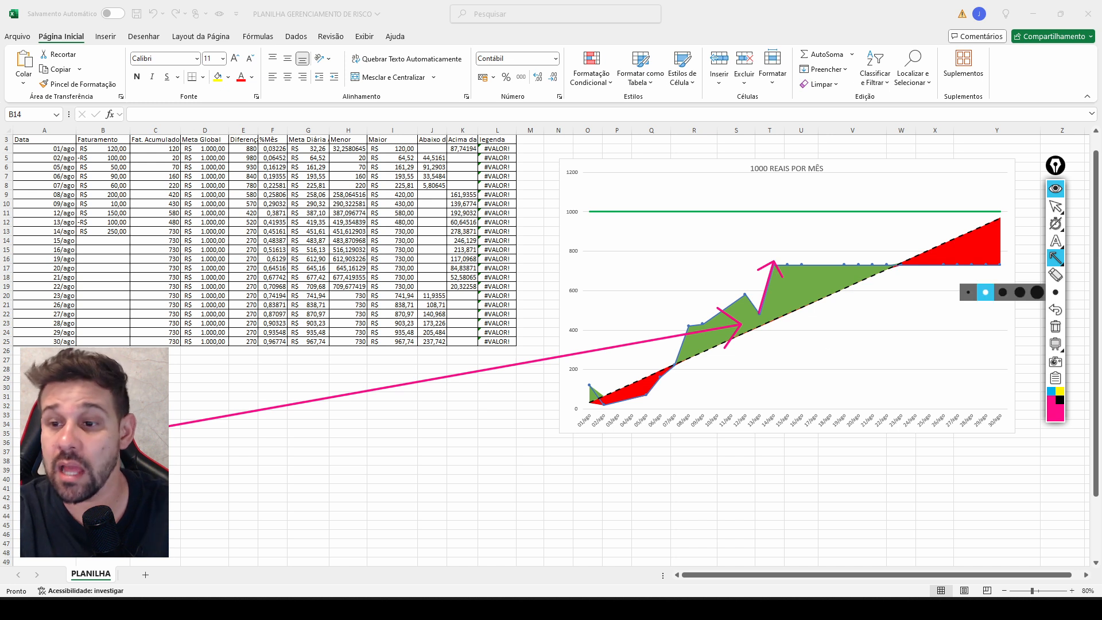
{"action": "left_click", "coordinate": [1056, 328]}
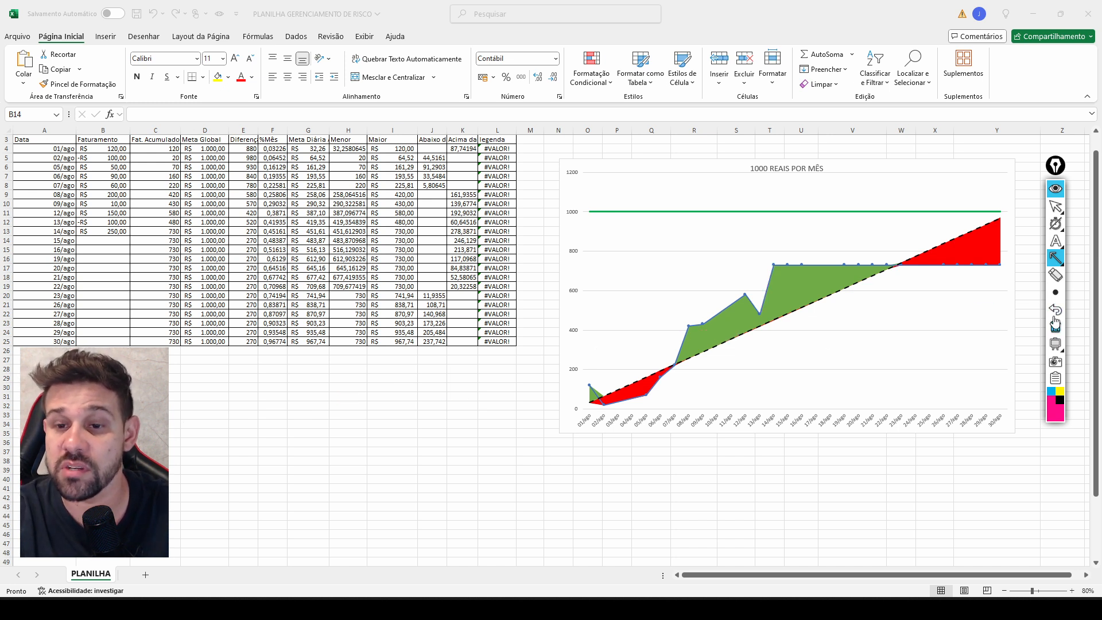
{"action": "mouse_move", "coordinate": [772, 264]}
{"action": "left_mouse_down"}
{"action": "mouse_move", "coordinate": [855, 250]}
{"action": "mouse_move", "coordinate": [882, 264]}
{"action": "mouse_move", "coordinate": [763, 370]}
{"action": "mouse_move", "coordinate": [781, 374]}
{"action": "mouse_move", "coordinate": [775, 412]}
{"action": "mouse_move", "coordinate": [870, 415]}
{"action": "mouse_move", "coordinate": [863, 386]}
{"action": "left_mouse_up"}
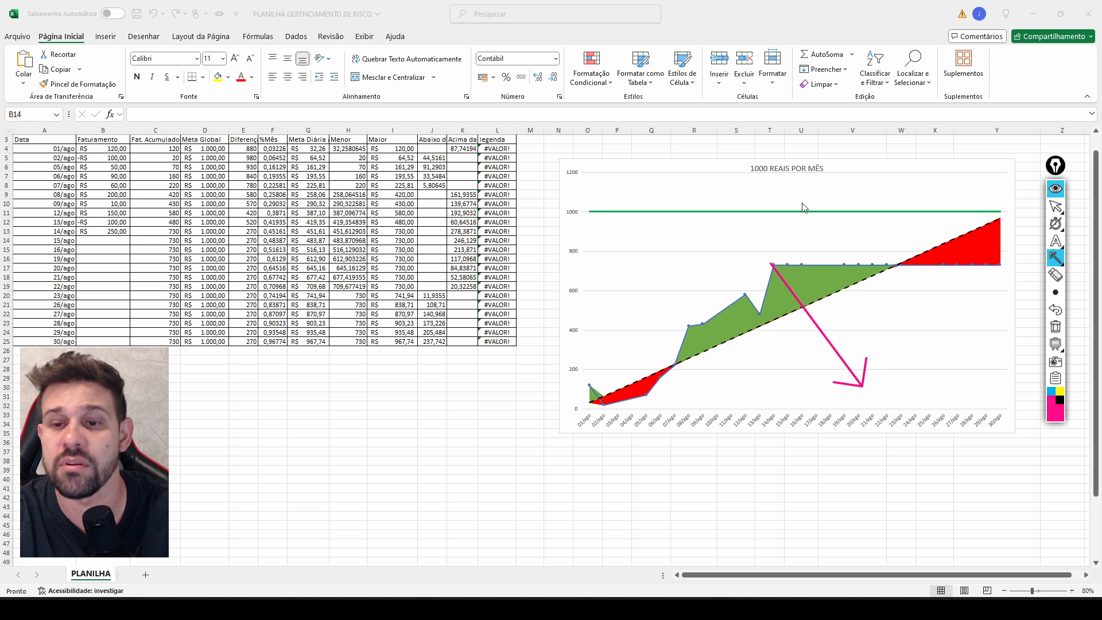
{"action": "left_click", "coordinate": [1055, 326]}
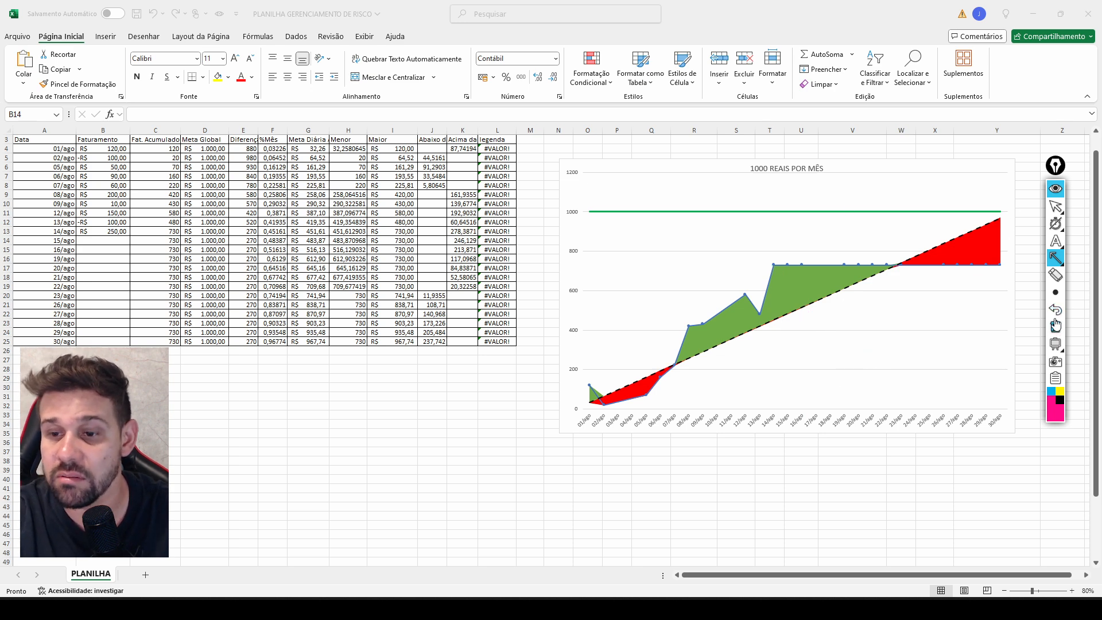
Enter -180 as the Faturamento for 15/ago in cell B14.
{"action": "left_click", "coordinate": [1055, 192]}
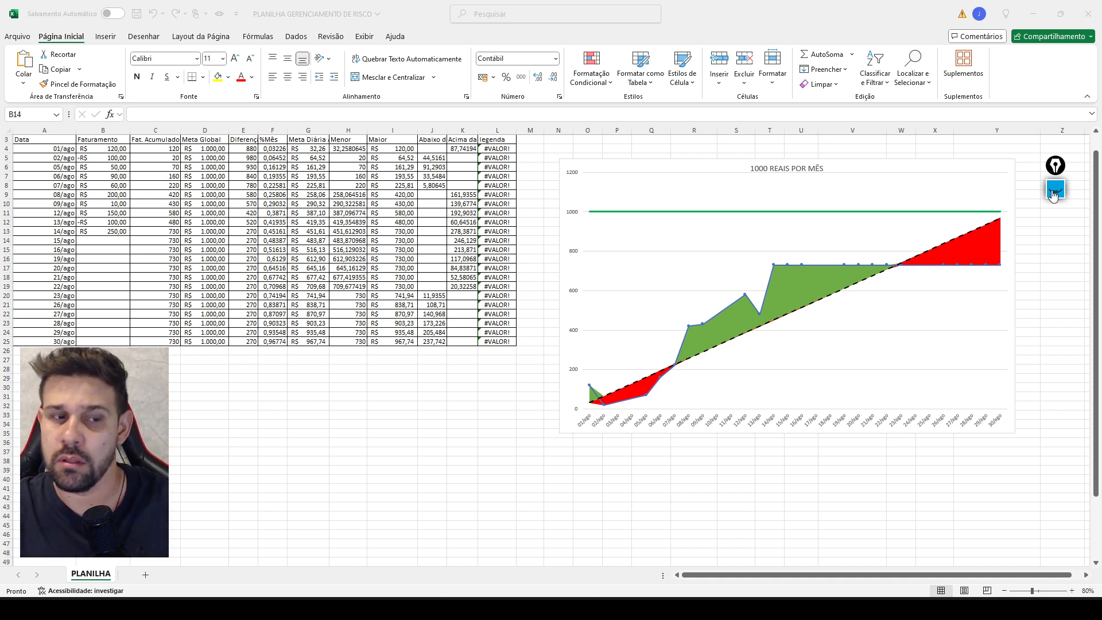
{"action": "left_click", "coordinate": [112, 241]}
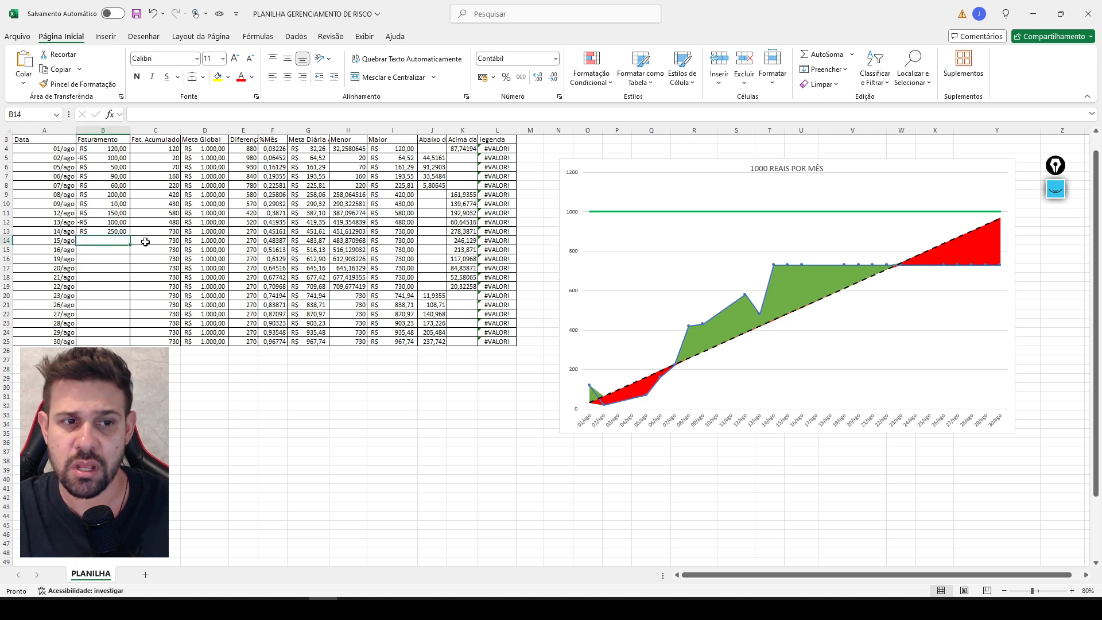
{"action": "type", "text": "-R$ 1"}
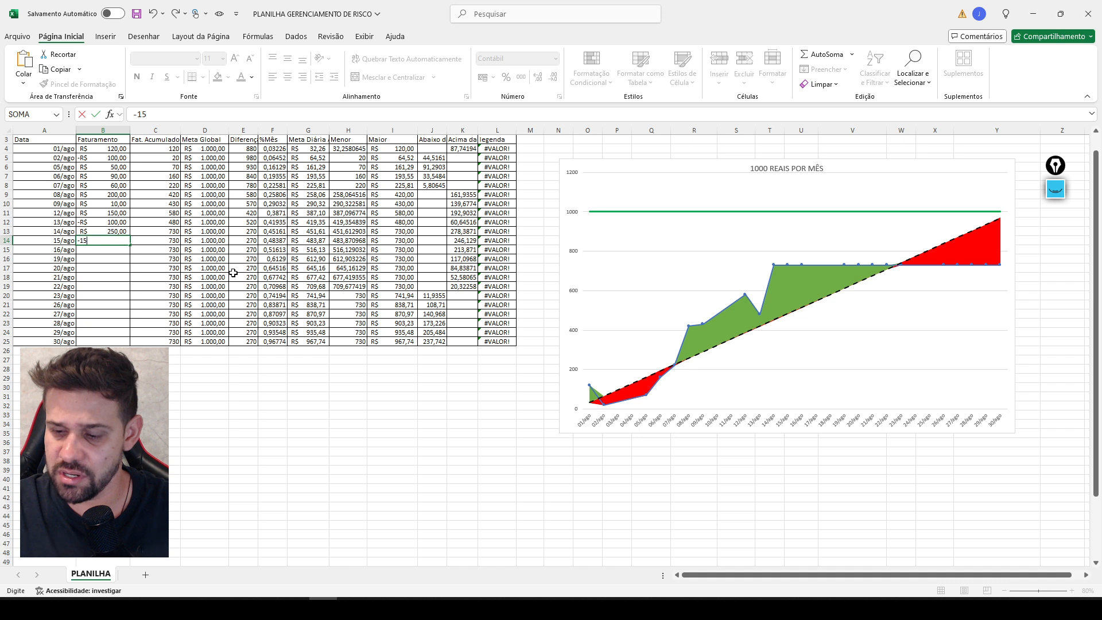
{"action": "type", "text": "80"}
{"action": "key", "text": "Return"}
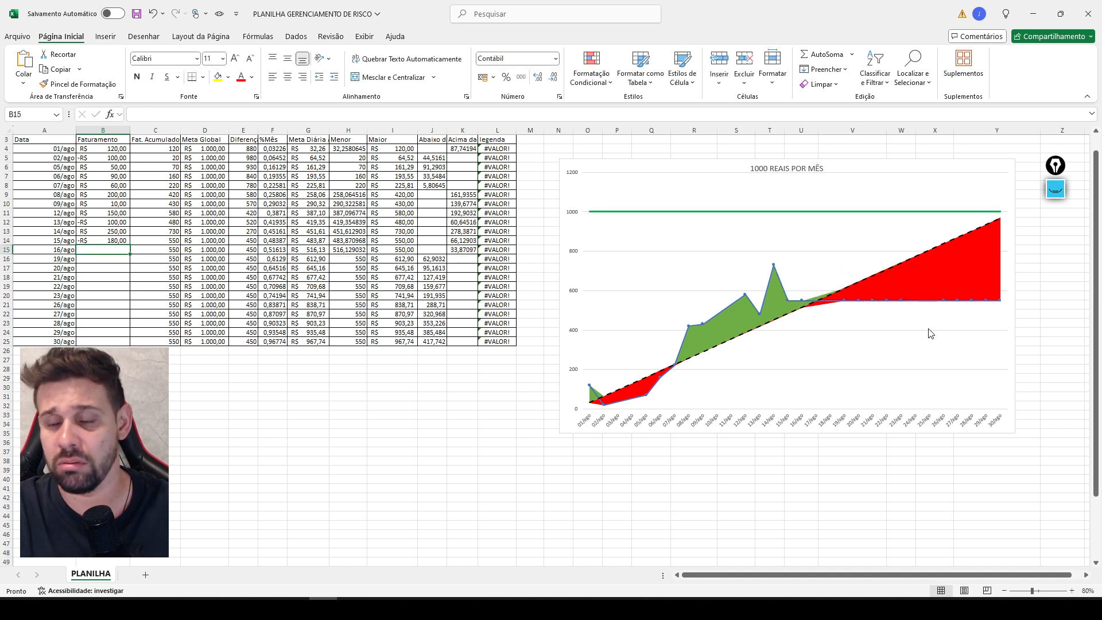
Draw an arrow annotation from the 15/ago axis label up to the dashed line.
{"action": "left_click", "coordinate": [1056, 189]}
{"action": "left_click", "coordinate": [1055, 258]}
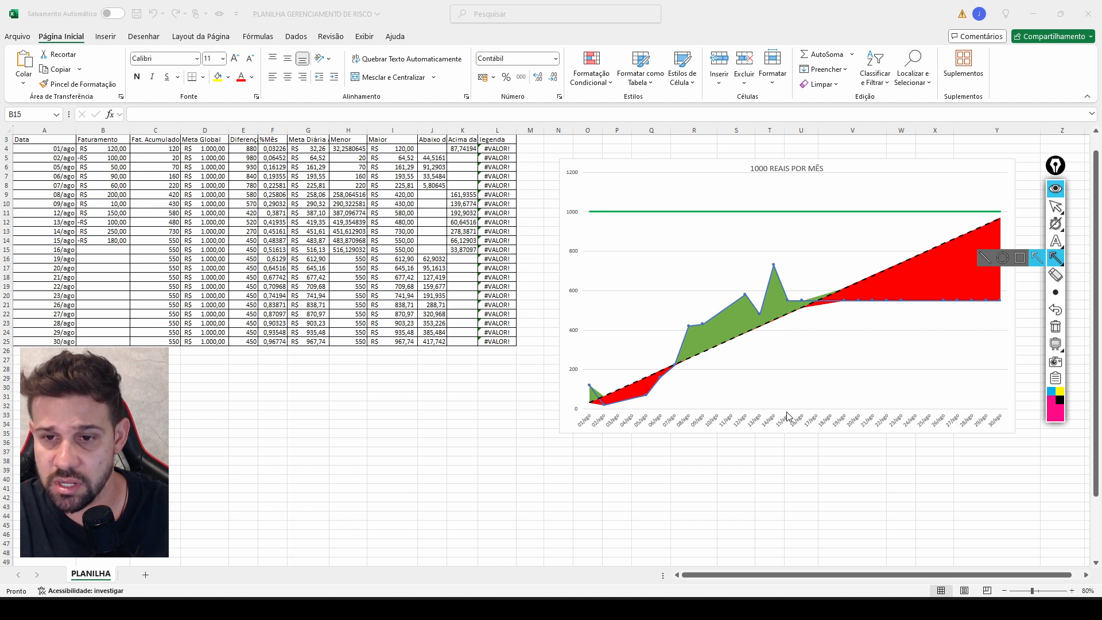
{"action": "mouse_move", "coordinate": [787, 408]}
{"action": "left_mouse_down"}
{"action": "mouse_move", "coordinate": [789, 299]}
{"action": "mouse_move", "coordinate": [100, 214]}
{"action": "mouse_move", "coordinate": [121, 244]}
{"action": "mouse_move", "coordinate": [126, 235]}
{"action": "mouse_move", "coordinate": [787, 229]}
{"action": "mouse_move", "coordinate": [800, 167]}
{"action": "mouse_move", "coordinate": [796, 208]}
{"action": "mouse_move", "coordinate": [712, 151]}
{"action": "mouse_move", "coordinate": [789, 272]}
{"action": "mouse_move", "coordinate": [790, 318]}
{"action": "mouse_move", "coordinate": [790, 262]}
{"action": "mouse_move", "coordinate": [791, 321]}
{"action": "left_mouse_up"}
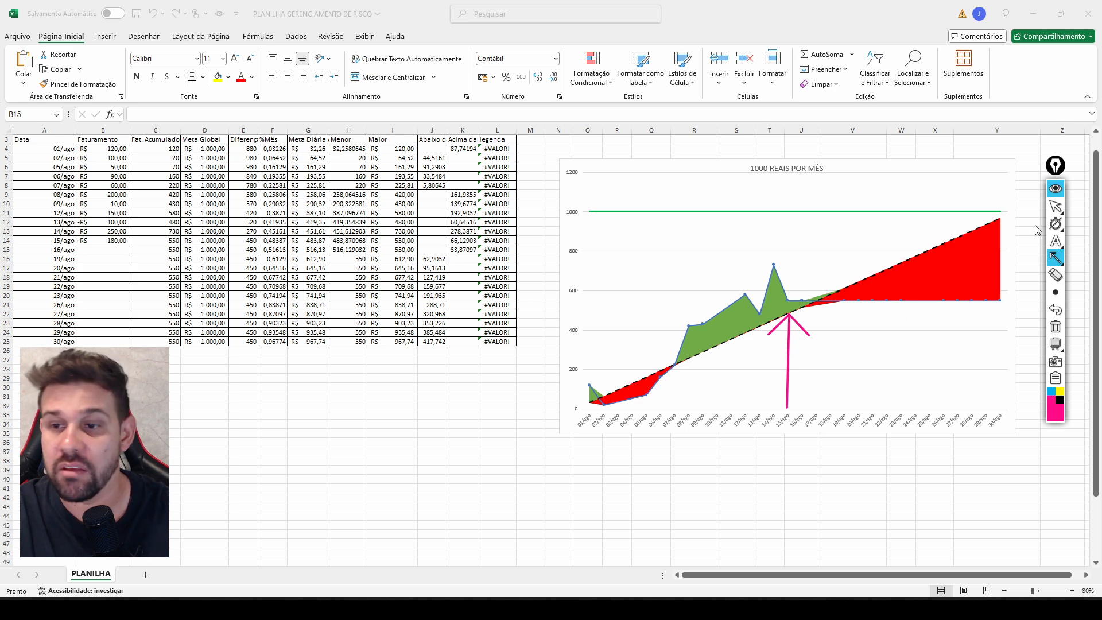
Change the 15/ago Faturamento in cell B14 to -350.
{"action": "left_click", "coordinate": [1059, 209]}
{"action": "left_click", "coordinate": [114, 241]}
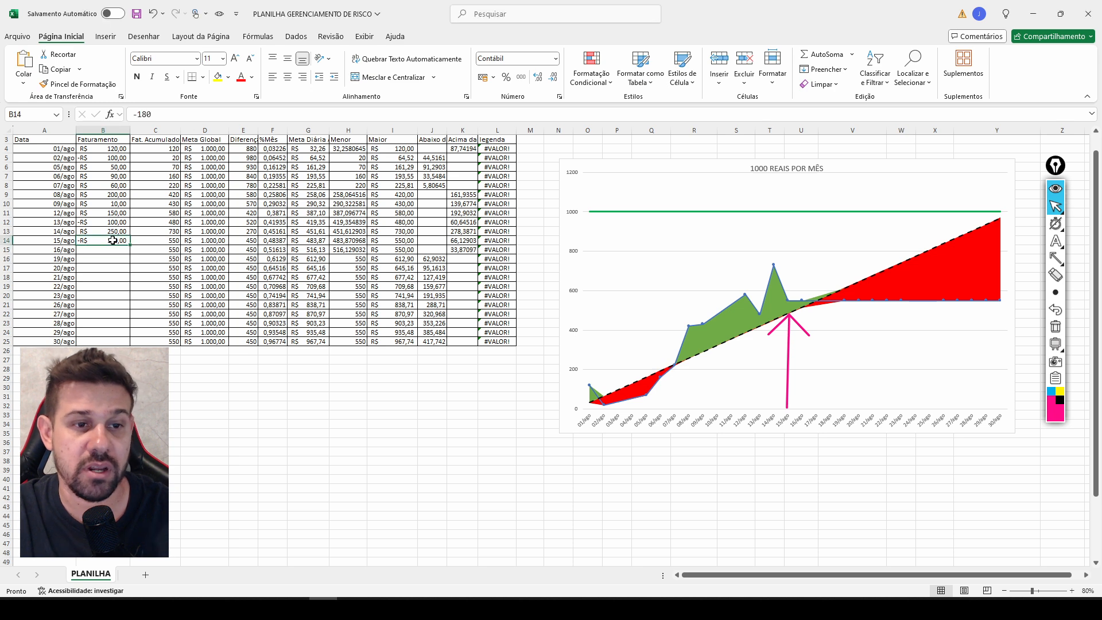
{"action": "type", "text": "-R$ 350"}
{"action": "key", "text": "Return"}
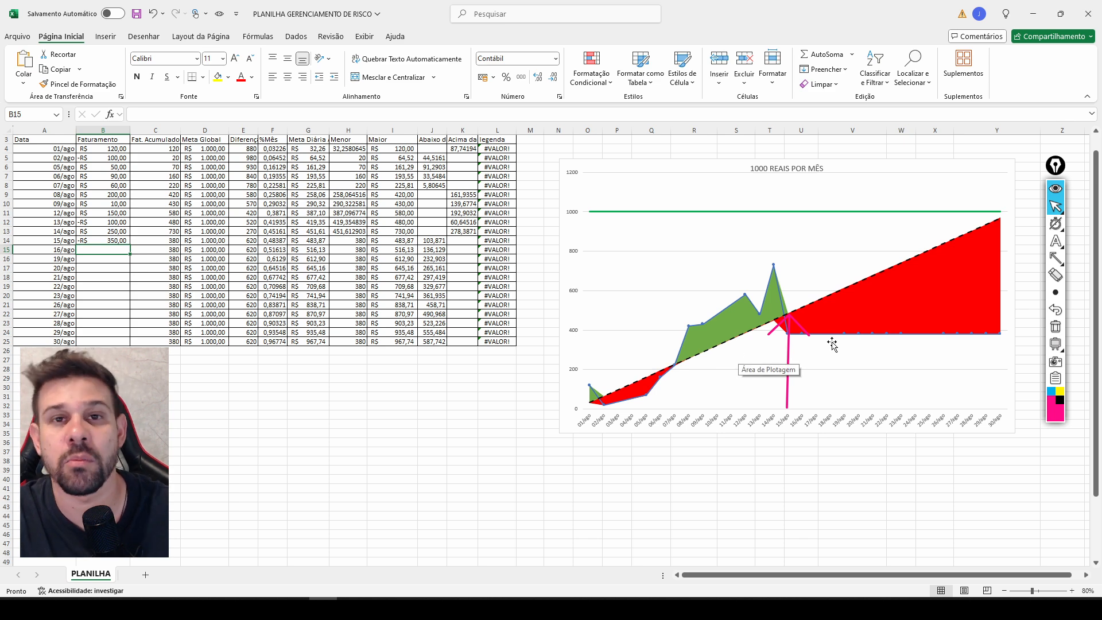
Set the 15/ago Faturamento in cell B14 to -150 and clear the arrow annotation from the chart.
{"action": "left_click", "coordinate": [118, 240]}
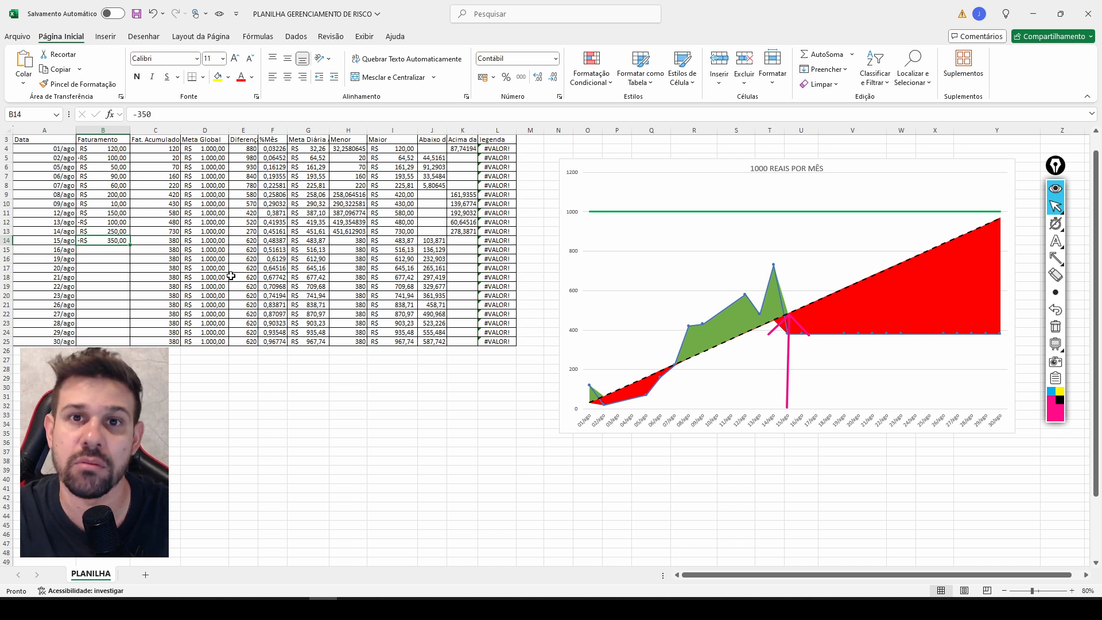
{"action": "type", "text": "-1"}
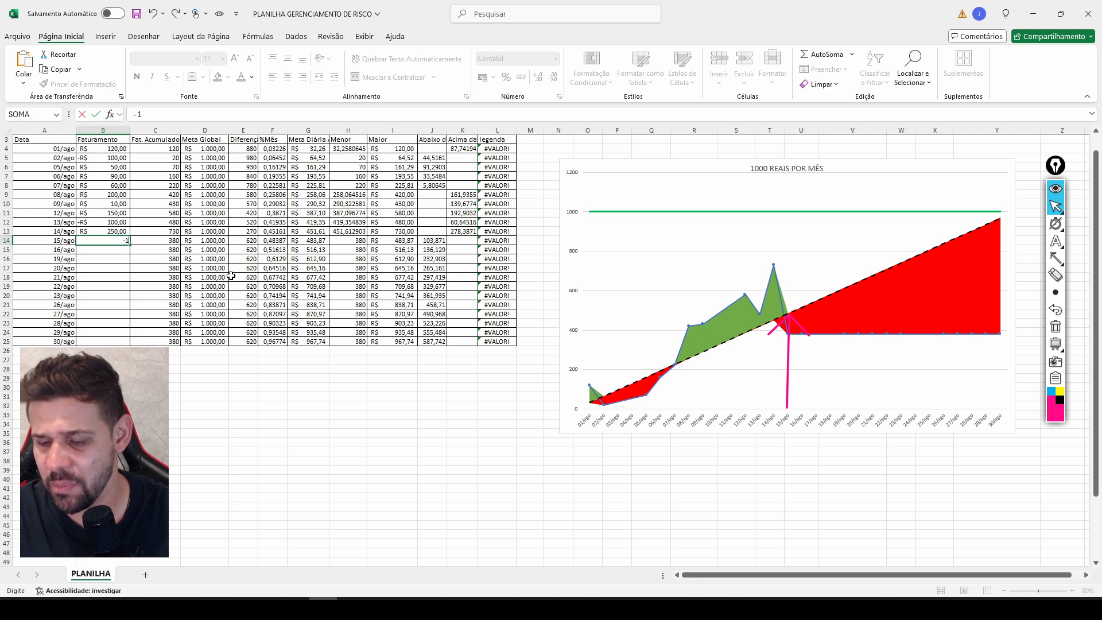
{"action": "key", "text": "Return"}
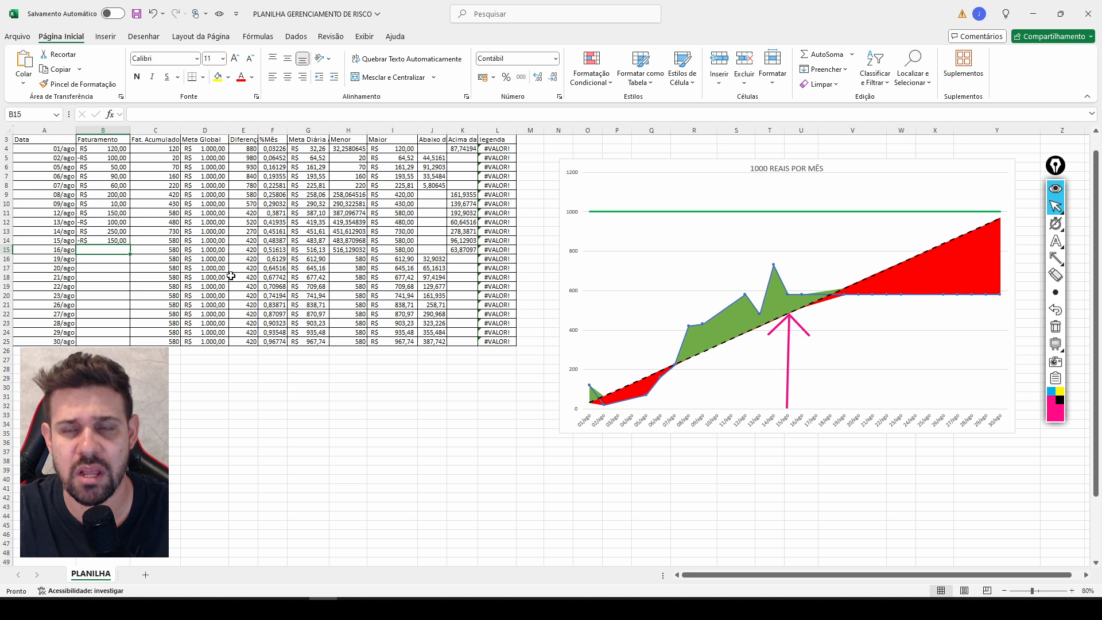
{"action": "left_click", "coordinate": [1055, 327]}
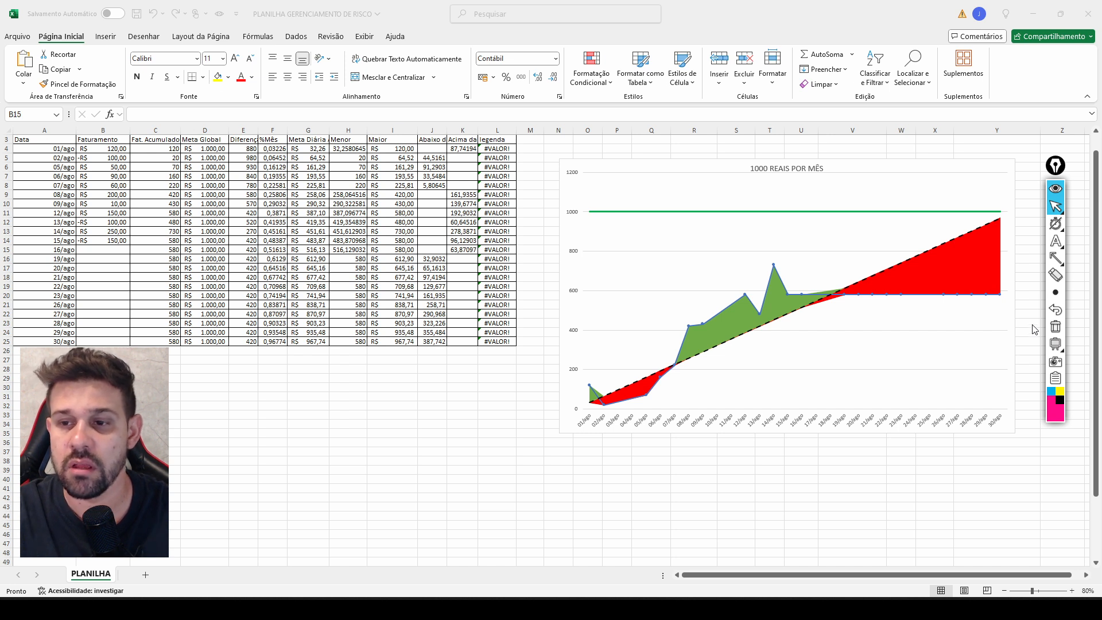
Draw an arrow up to the chart's 02/ago point and another diagonally down from it, and undo them.
{"action": "left_click", "coordinate": [1056, 258]}
{"action": "mouse_move", "coordinate": [604, 479]}
{"action": "left_mouse_down"}
{"action": "mouse_move", "coordinate": [591, 426]}
{"action": "mouse_move", "coordinate": [594, 404]}
{"action": "mouse_move", "coordinate": [604, 407]}
{"action": "left_mouse_up"}
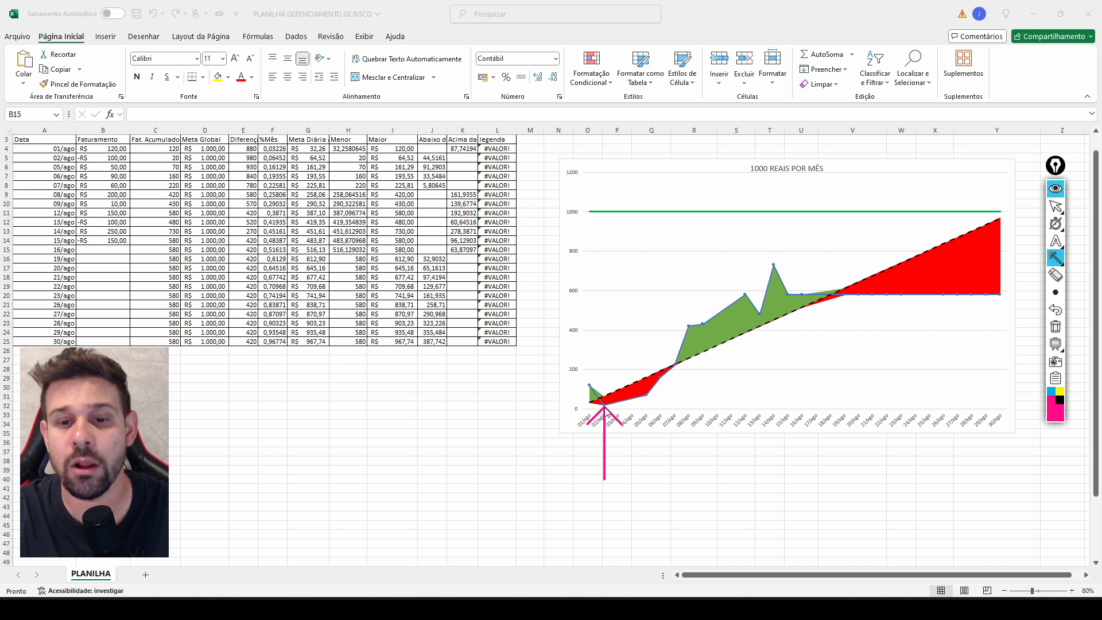
{"action": "mouse_move", "coordinate": [605, 409]}
{"action": "left_mouse_down"}
{"action": "mouse_move", "coordinate": [597, 450]}
{"action": "mouse_move", "coordinate": [597, 419]}
{"action": "mouse_move", "coordinate": [630, 441]}
{"action": "left_mouse_up"}
{"action": "left_click", "coordinate": [1055, 311]}
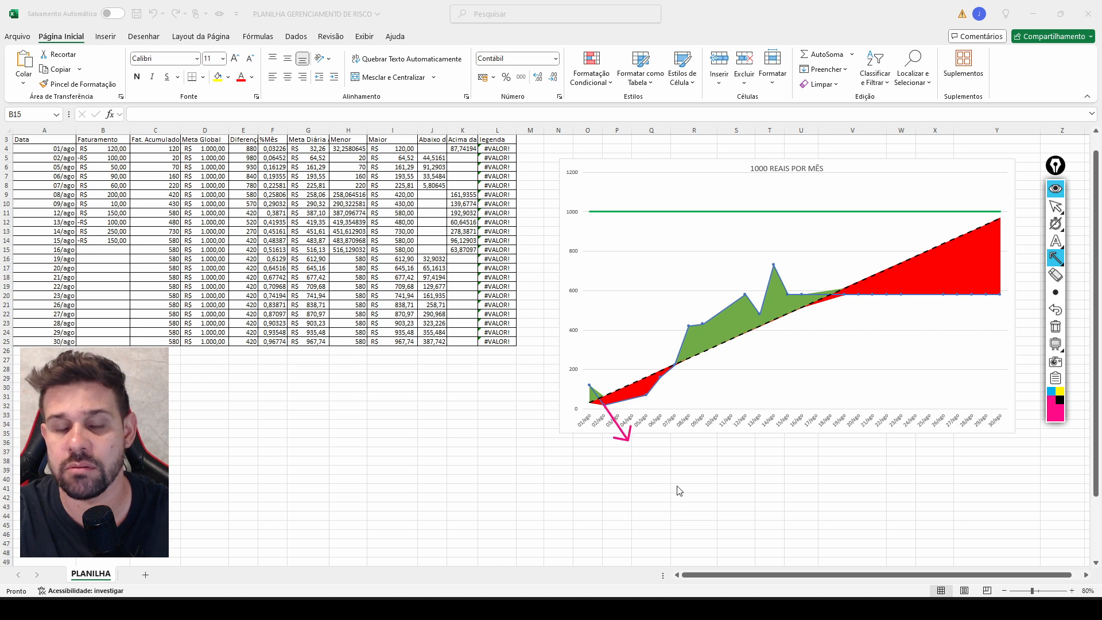
{"action": "left_click", "coordinate": [1055, 311]}
Draw and undo arrows rising across the chart, rising from the 15/ago point, and pointing at the Faturamento value in B14.
{"action": "left_click_drag", "start_coordinate": [610, 484], "coordinate": [791, 269]}
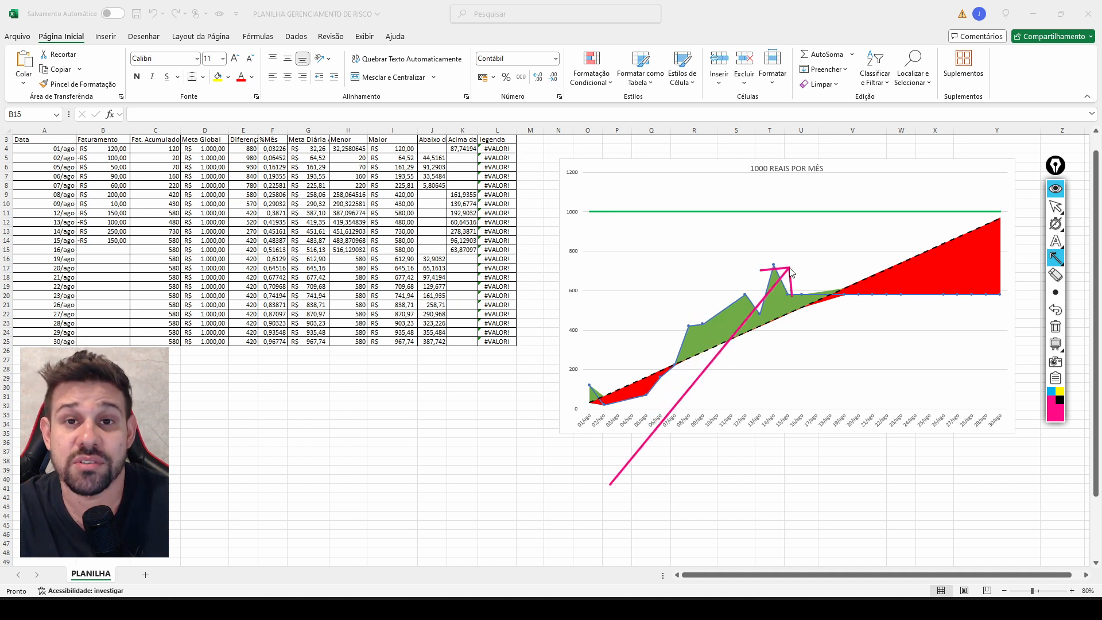
{"action": "left_click", "coordinate": [1055, 310]}
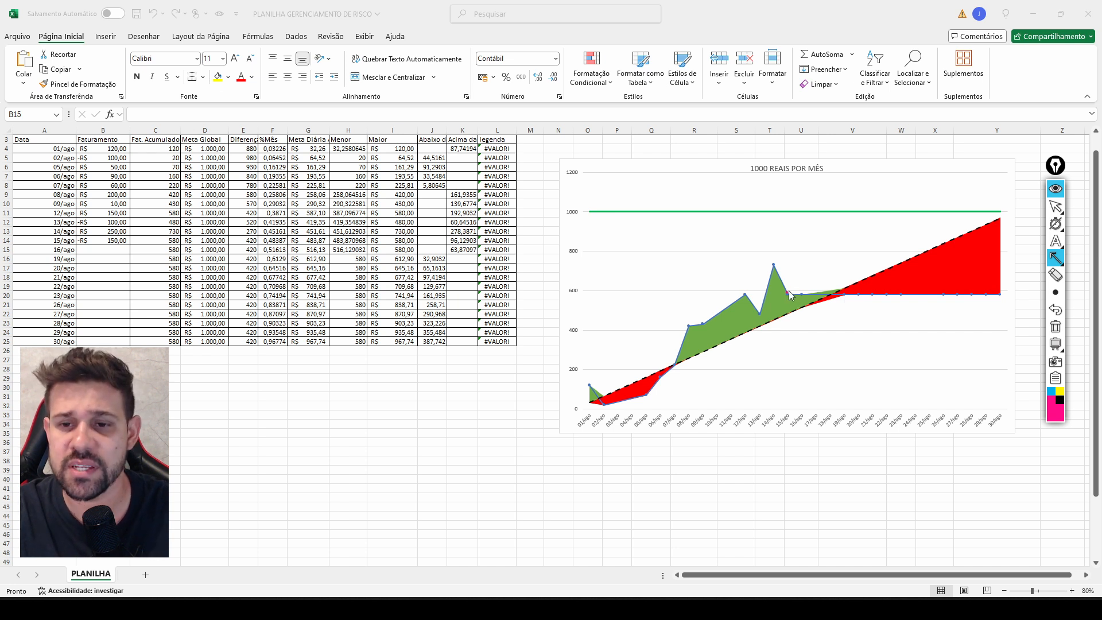
{"action": "left_click_drag", "start_coordinate": [788, 293], "coordinate": [801, 279]}
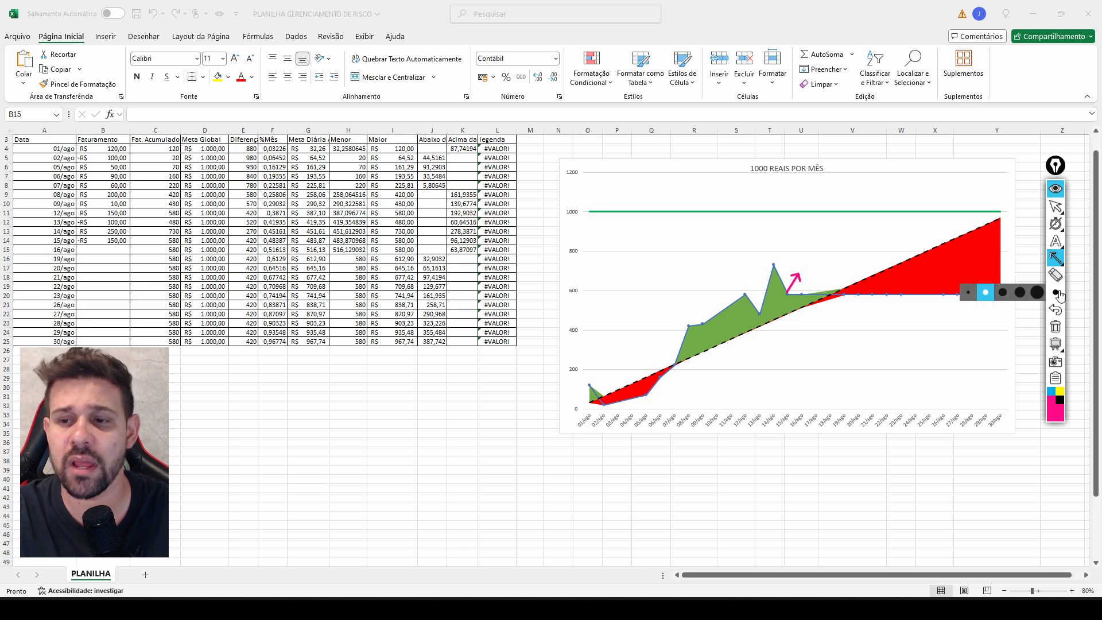
{"action": "left_click", "coordinate": [1055, 310]}
{"action": "left_click_drag", "start_coordinate": [271, 440], "coordinate": [113, 244]}
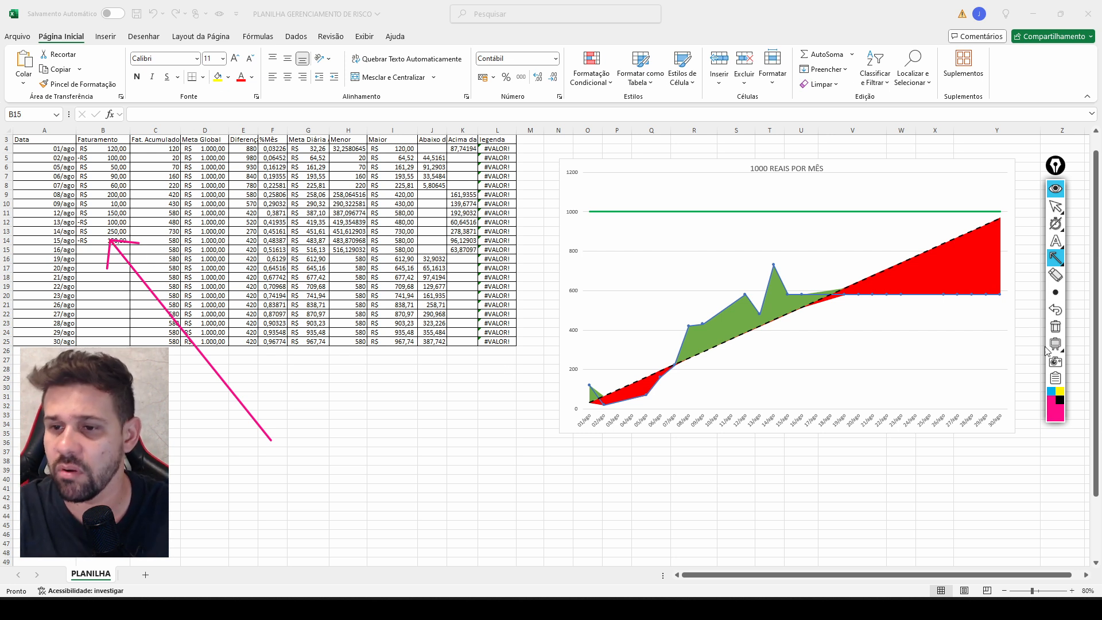
{"action": "left_click", "coordinate": [1055, 310]}
Enter 50 as the Faturamento for 16/ago in cell B15.
{"action": "mouse_move", "coordinate": [1061, 240]}
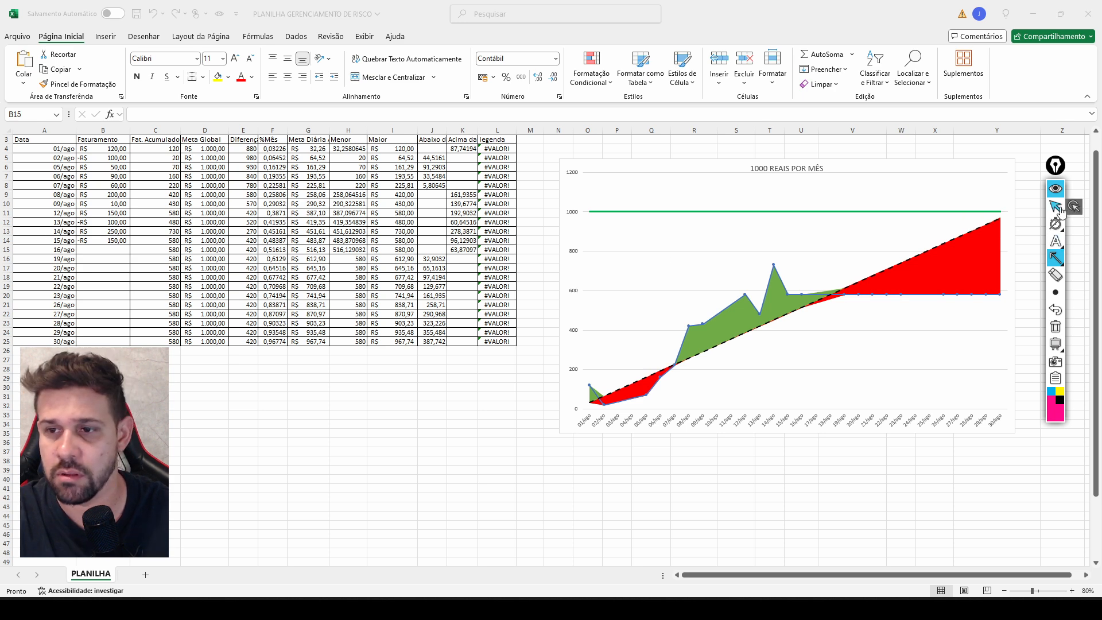
{"action": "left_click", "coordinate": [1056, 206]}
{"action": "type", "text": "50"}
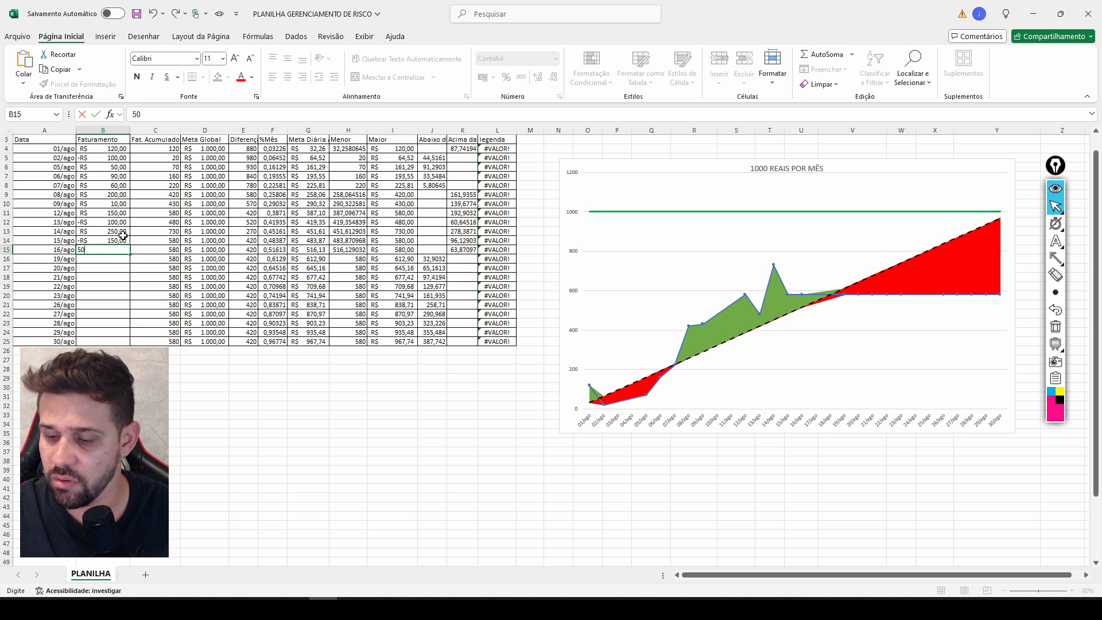
{"action": "key", "text": "Return"}
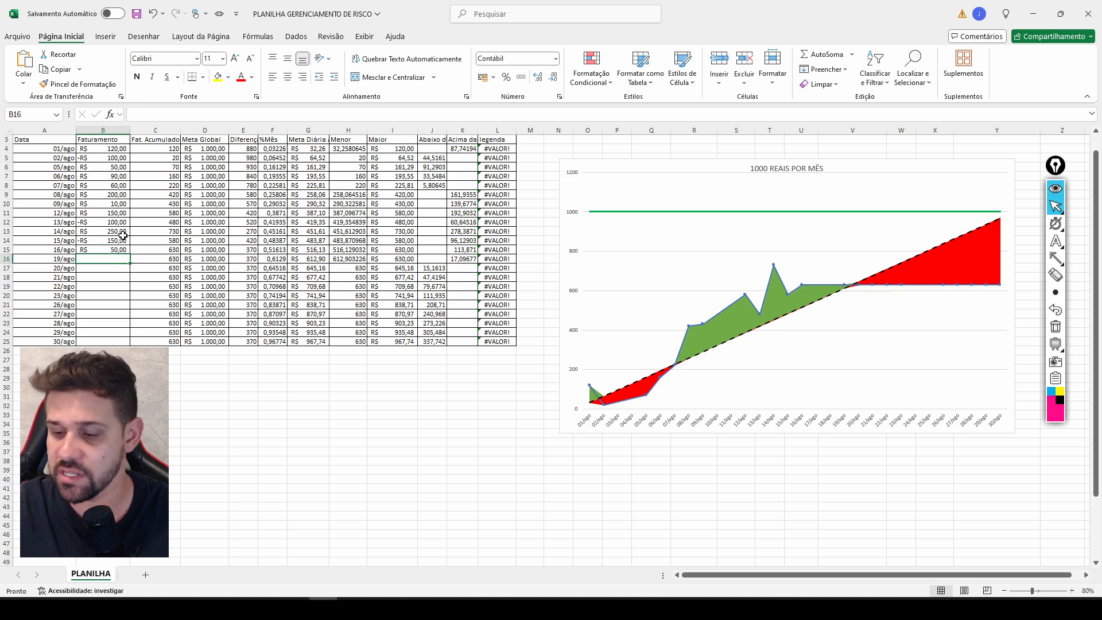
Enter 70 as the Faturamento for 19/ago in B16 and 300 for 20/ago in B17.
{"action": "type", "text": "+"}
{"action": "key", "text": "Escape"}
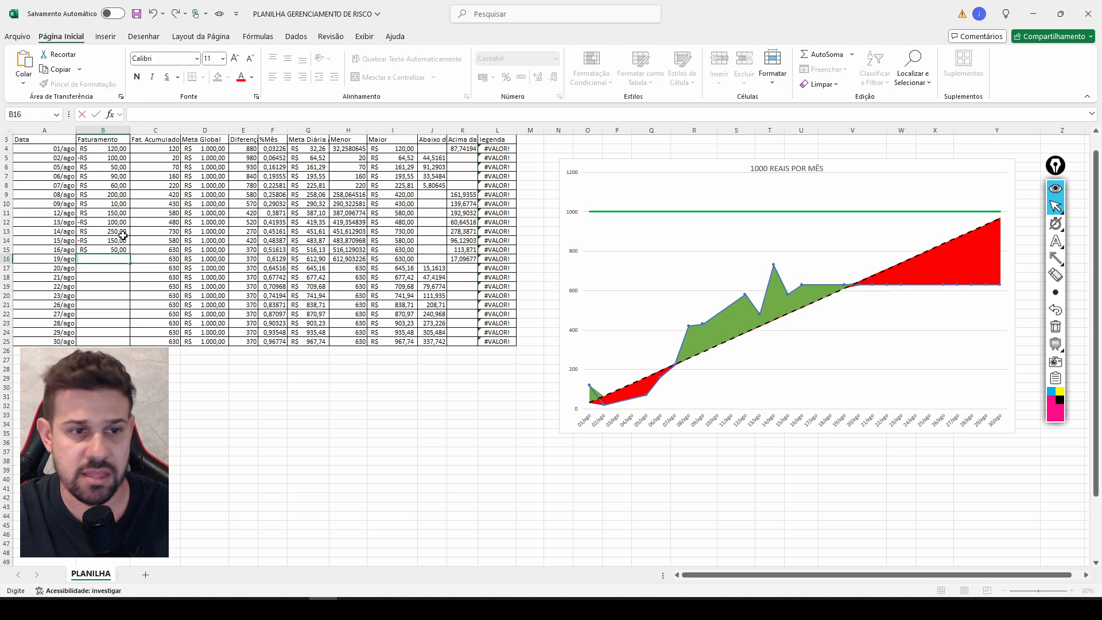
{"action": "key", "text": "Return"}
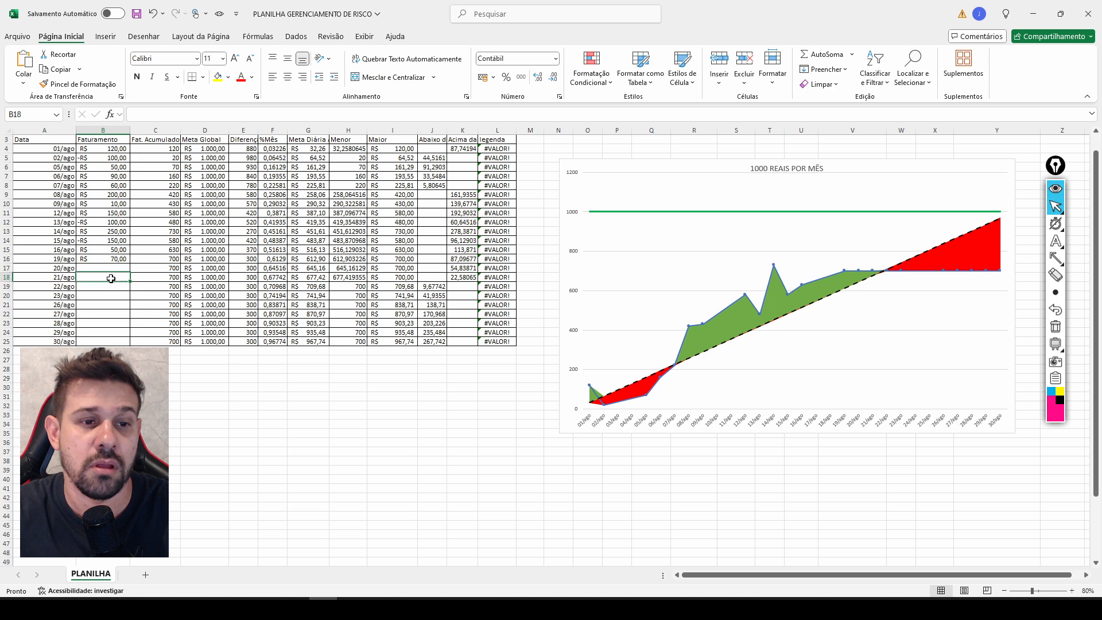
{"action": "type", "text": "300"}
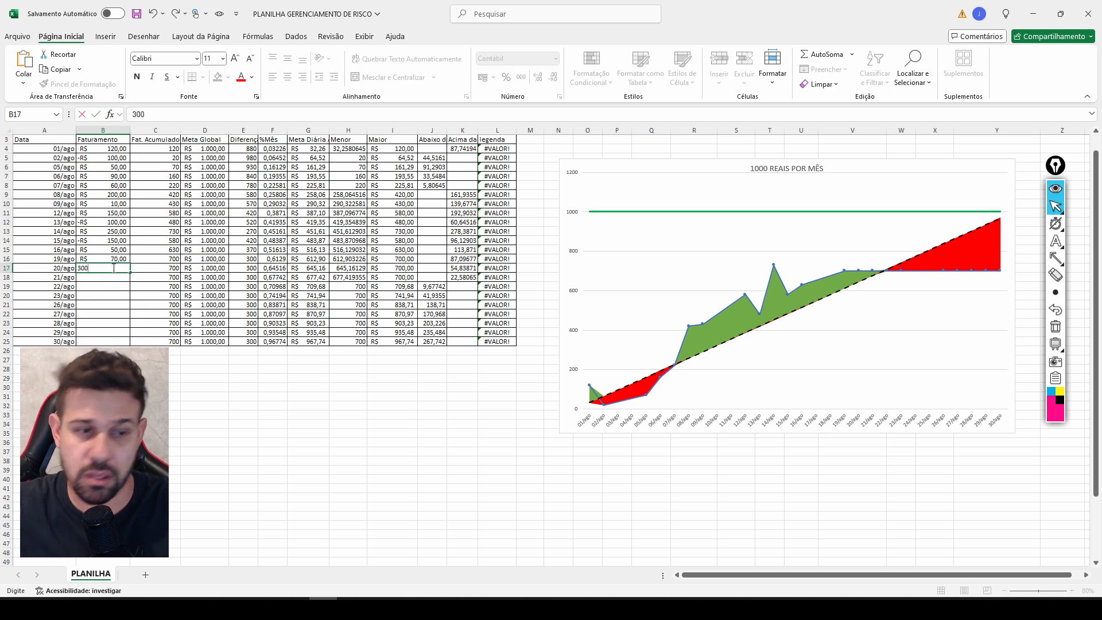
{"action": "key", "text": "Return"}
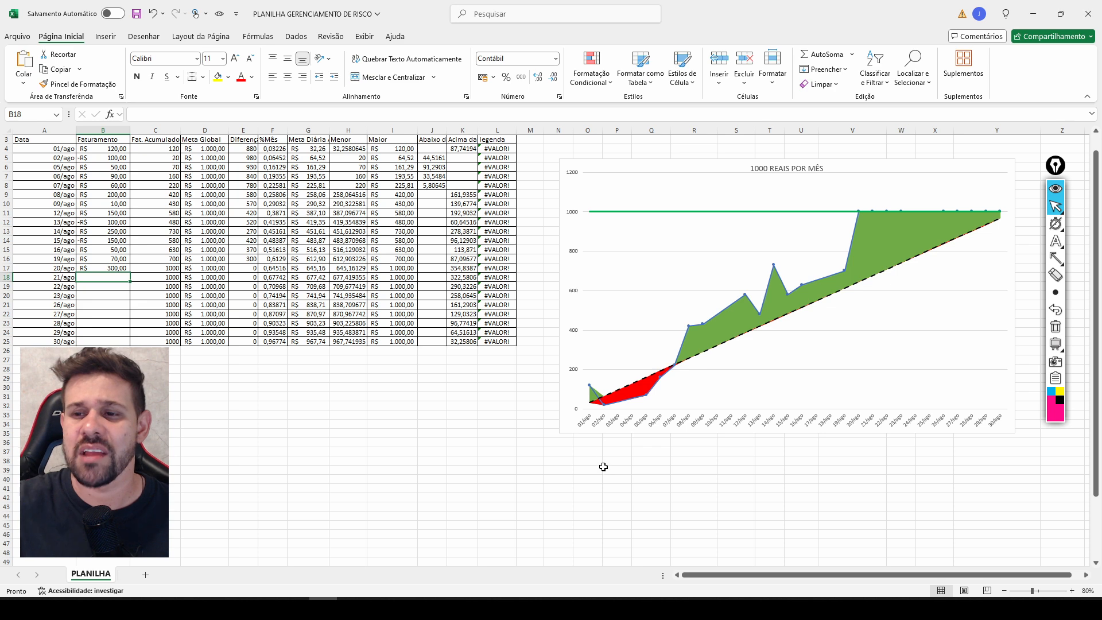
Draw an arrow annotation along the green goal line to the blue line's 20/ago point.
{"action": "left_click", "coordinate": [1056, 258]}
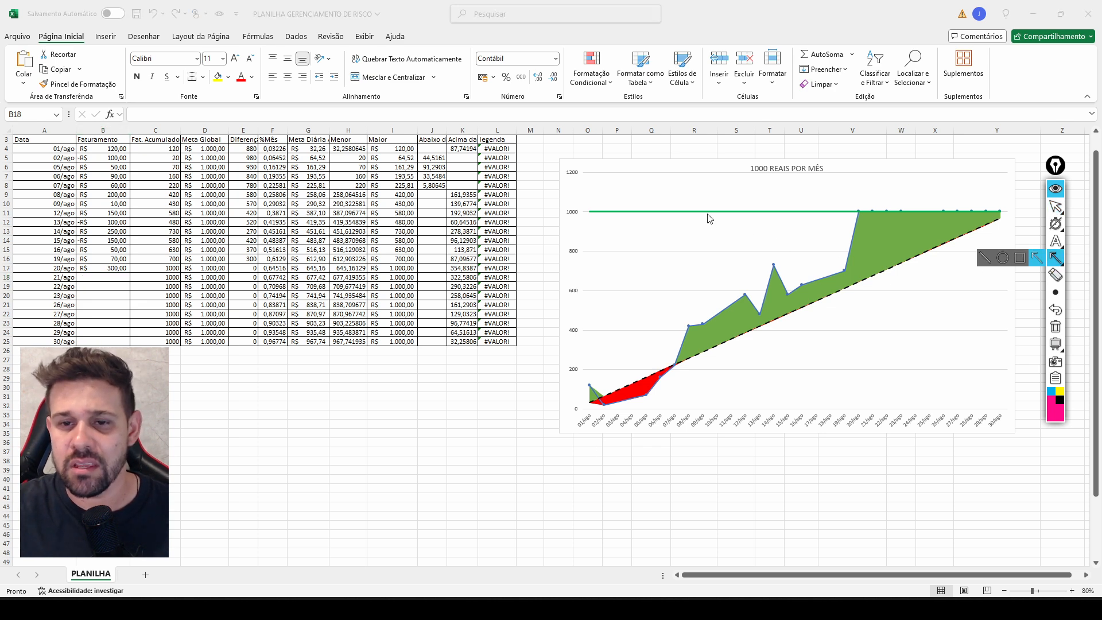
{"action": "left_click_drag", "start_coordinate": [707, 212], "coordinate": [862, 213]}
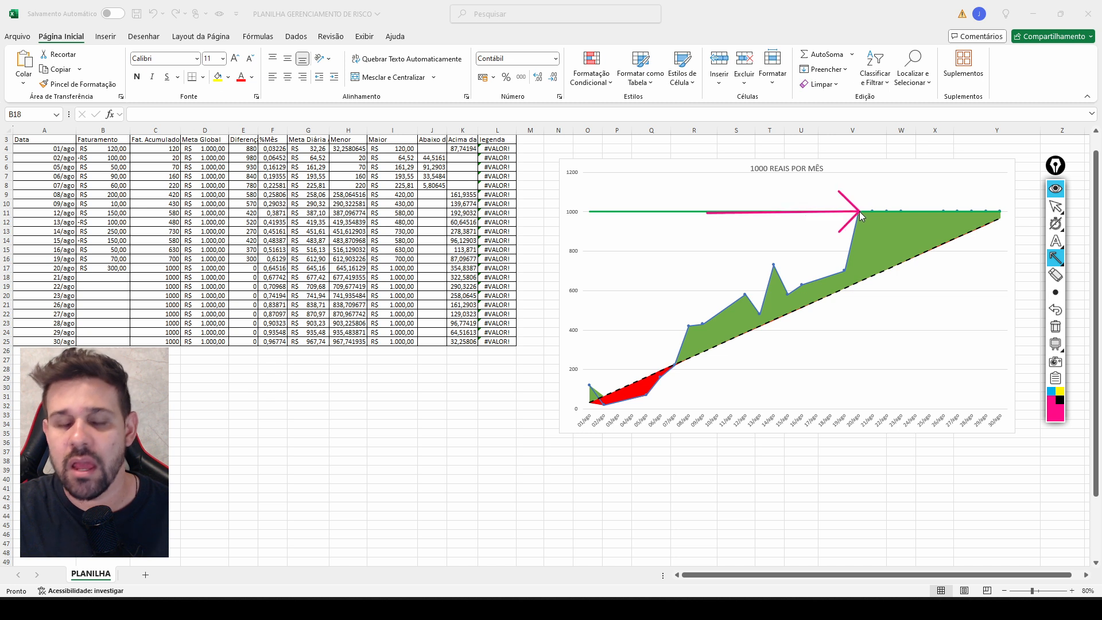